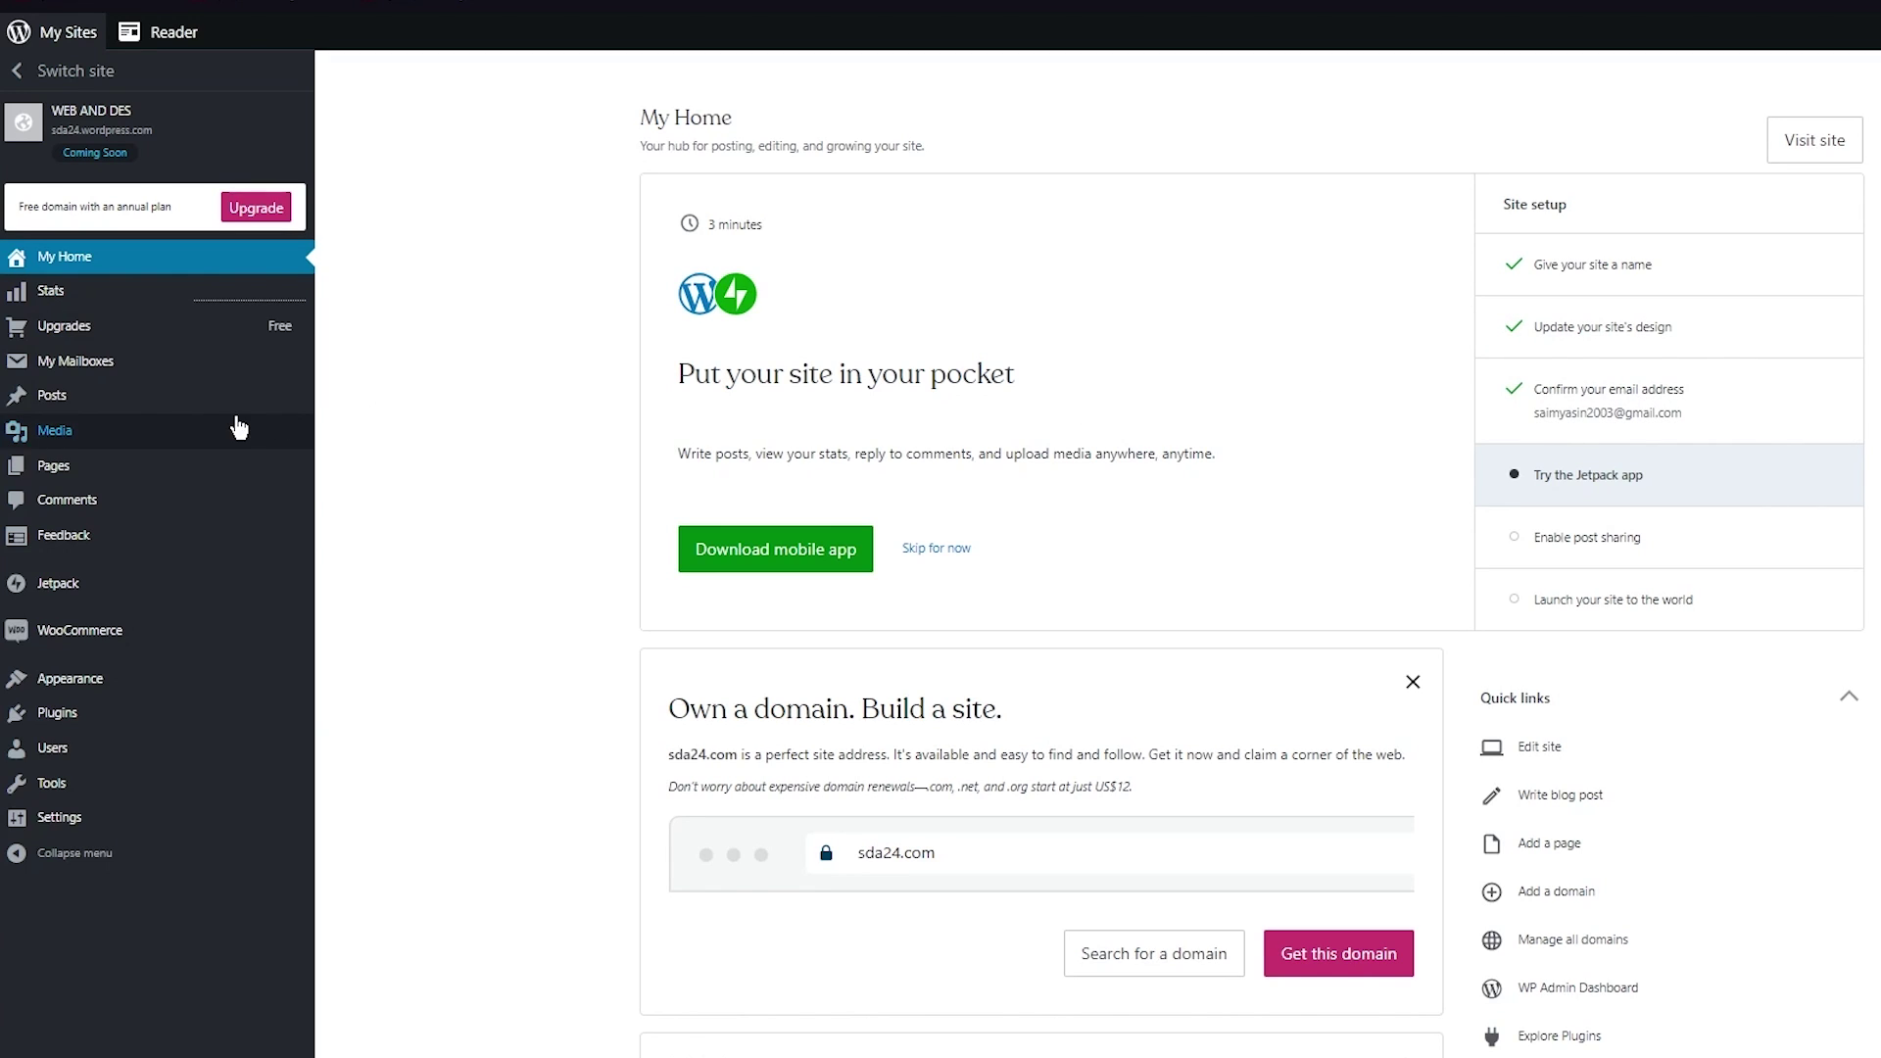
Open the Themes page from Appearance, where Winkel is the active theme.
left_click(152, 691)
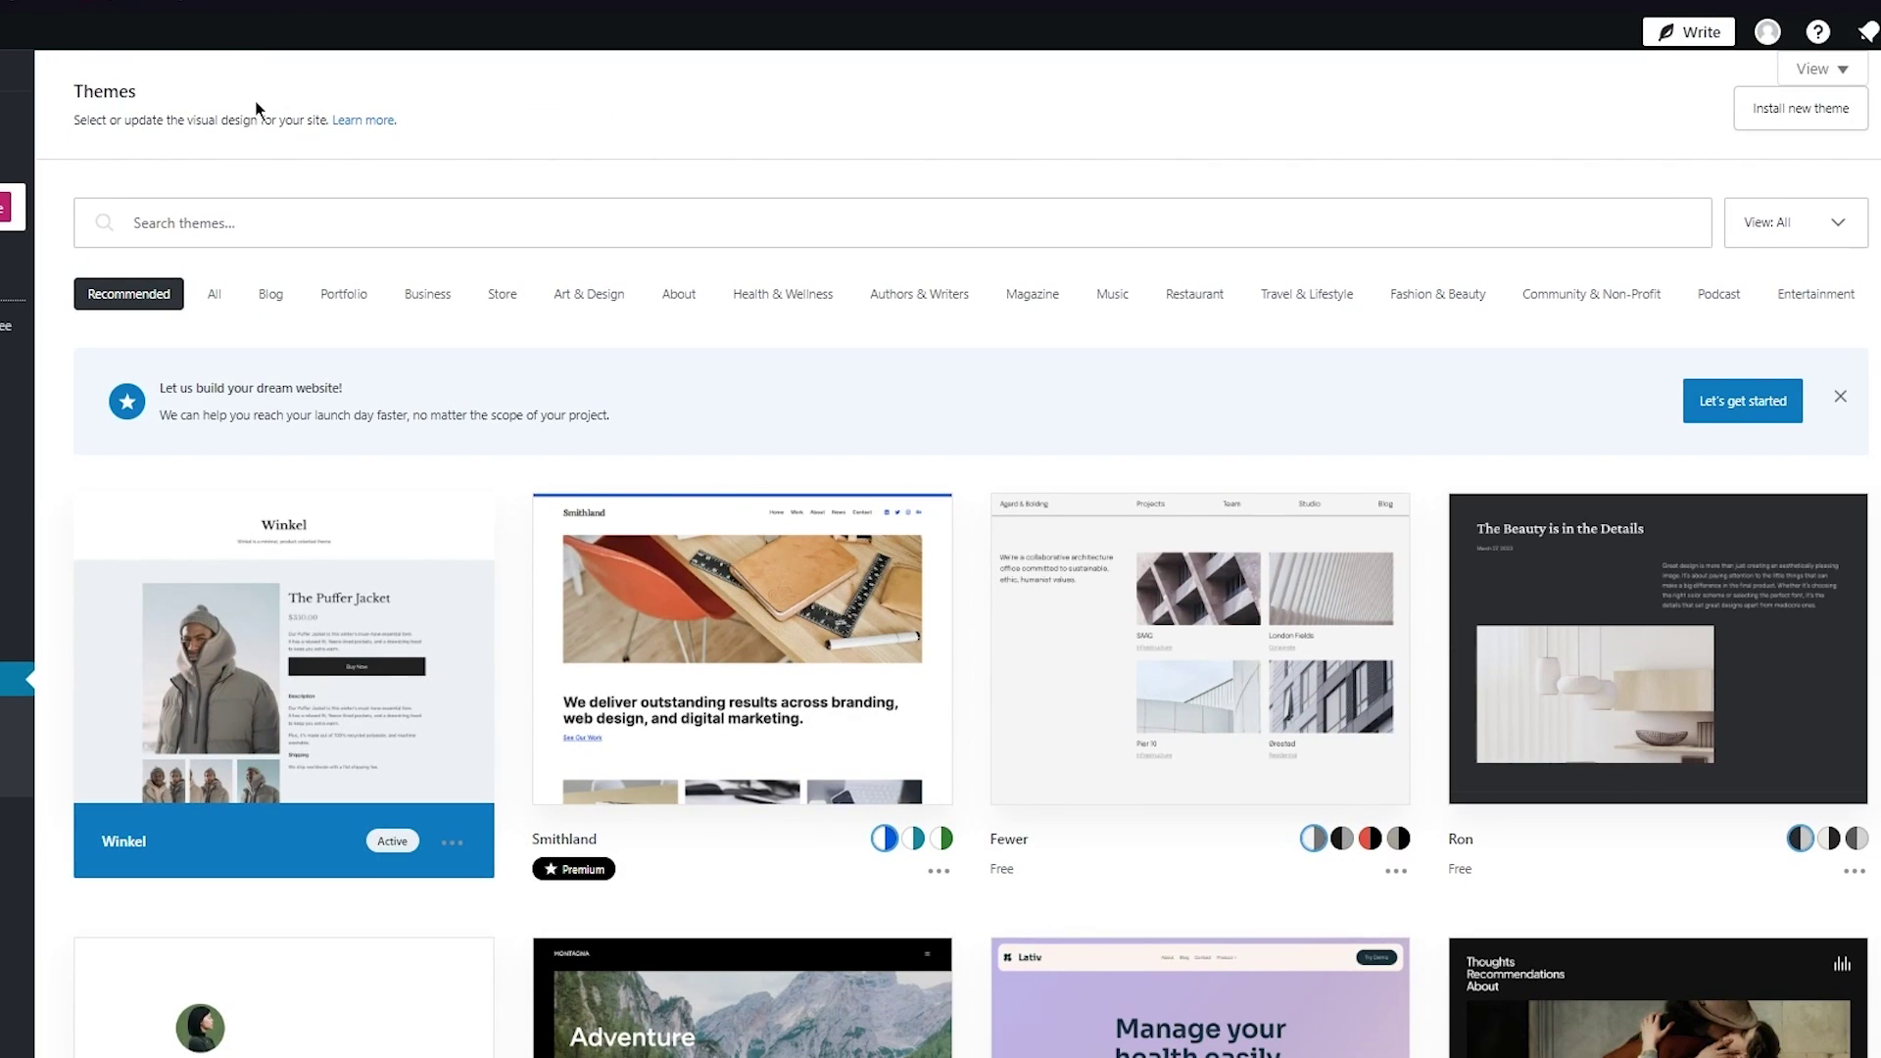
Search the theme gallery for 'news' and browse results like SND, Kigen, Chrono and Upsidedown.
left_click(268, 226)
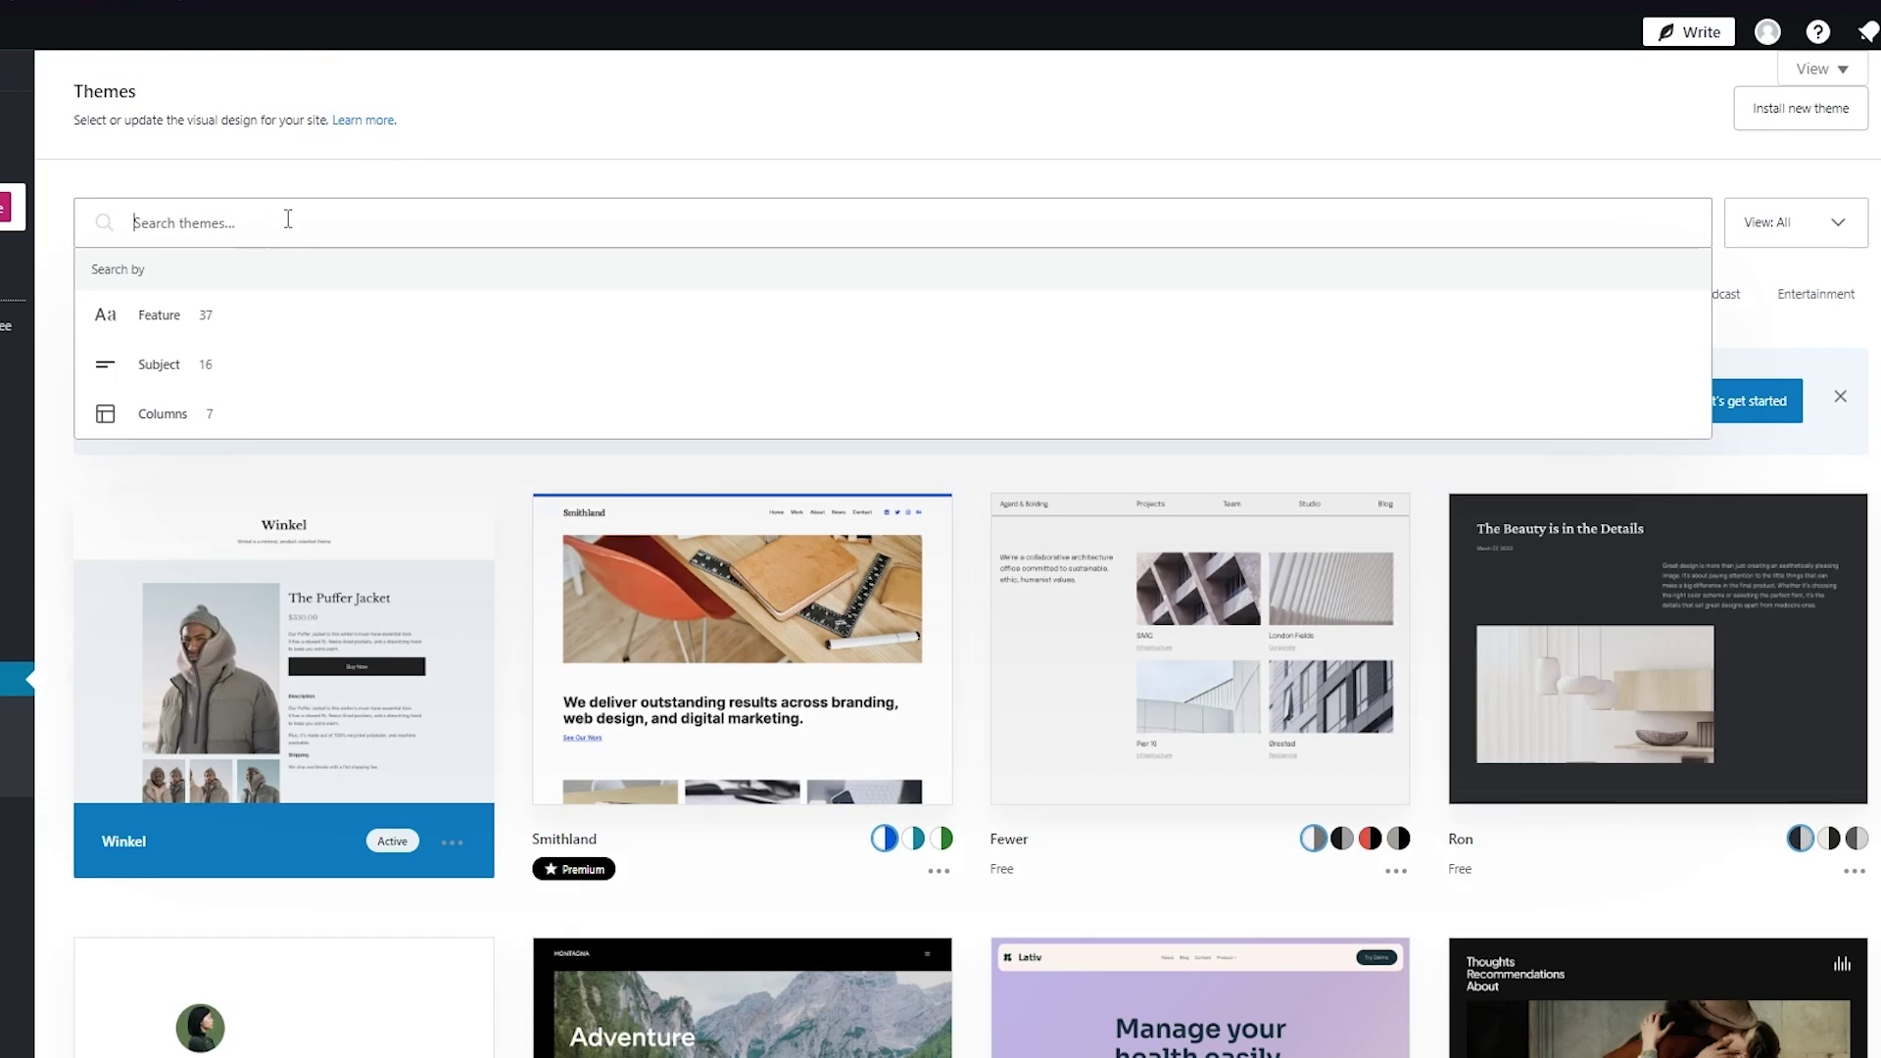
type("news")
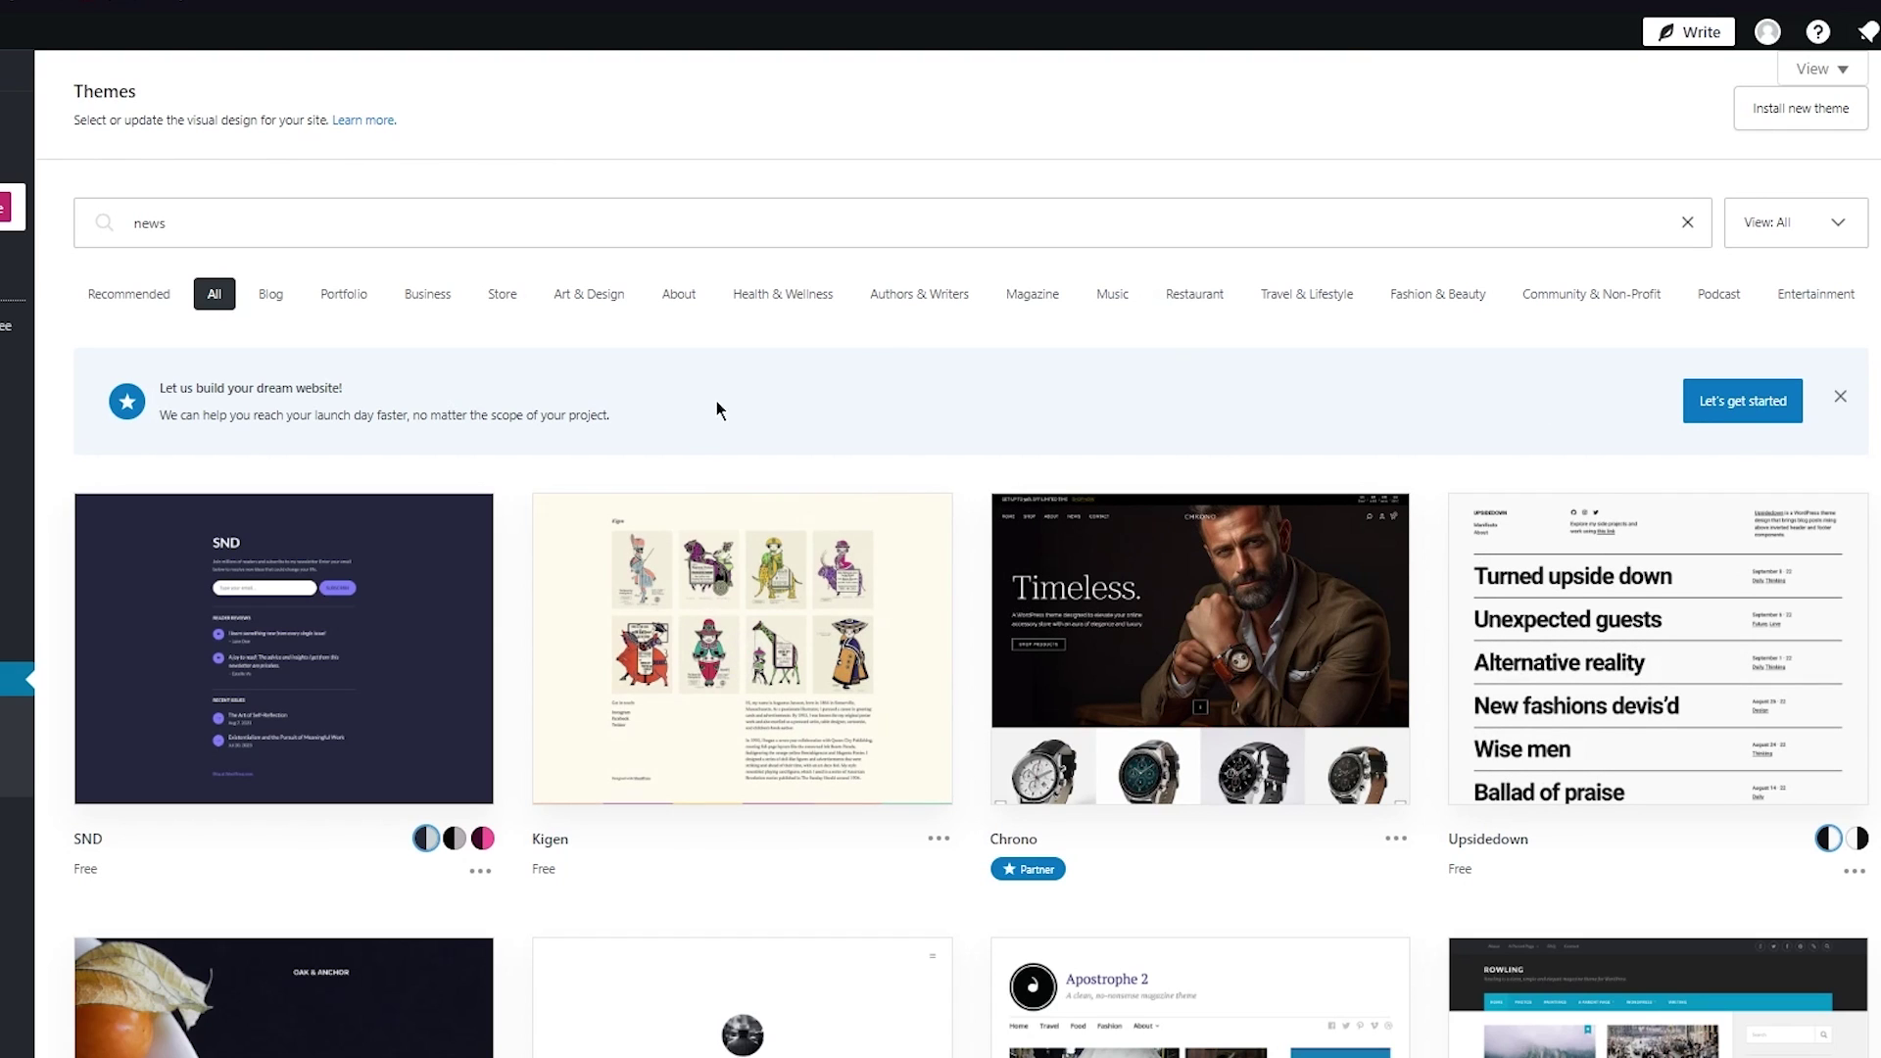
scroll(715, 402, "down", 7)
scroll(972, 420, "down", 5)
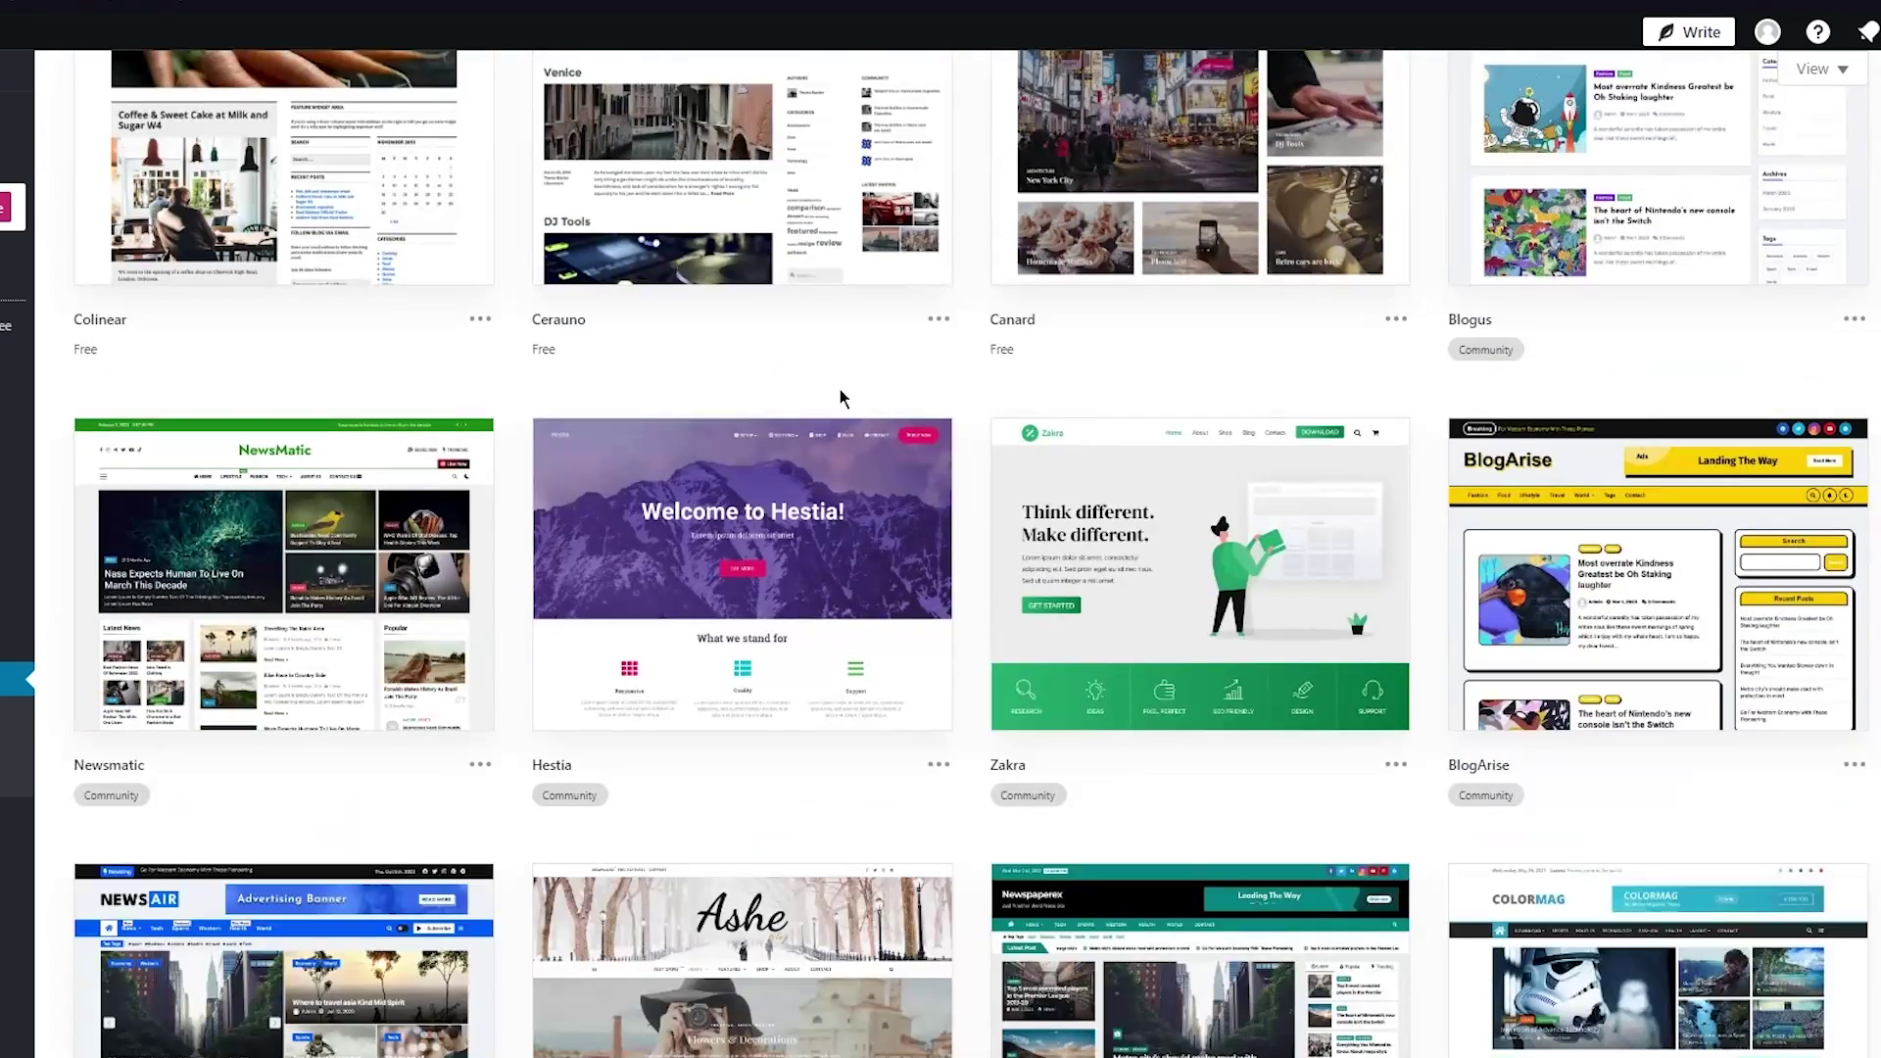
scroll(838, 390, "up", 12)
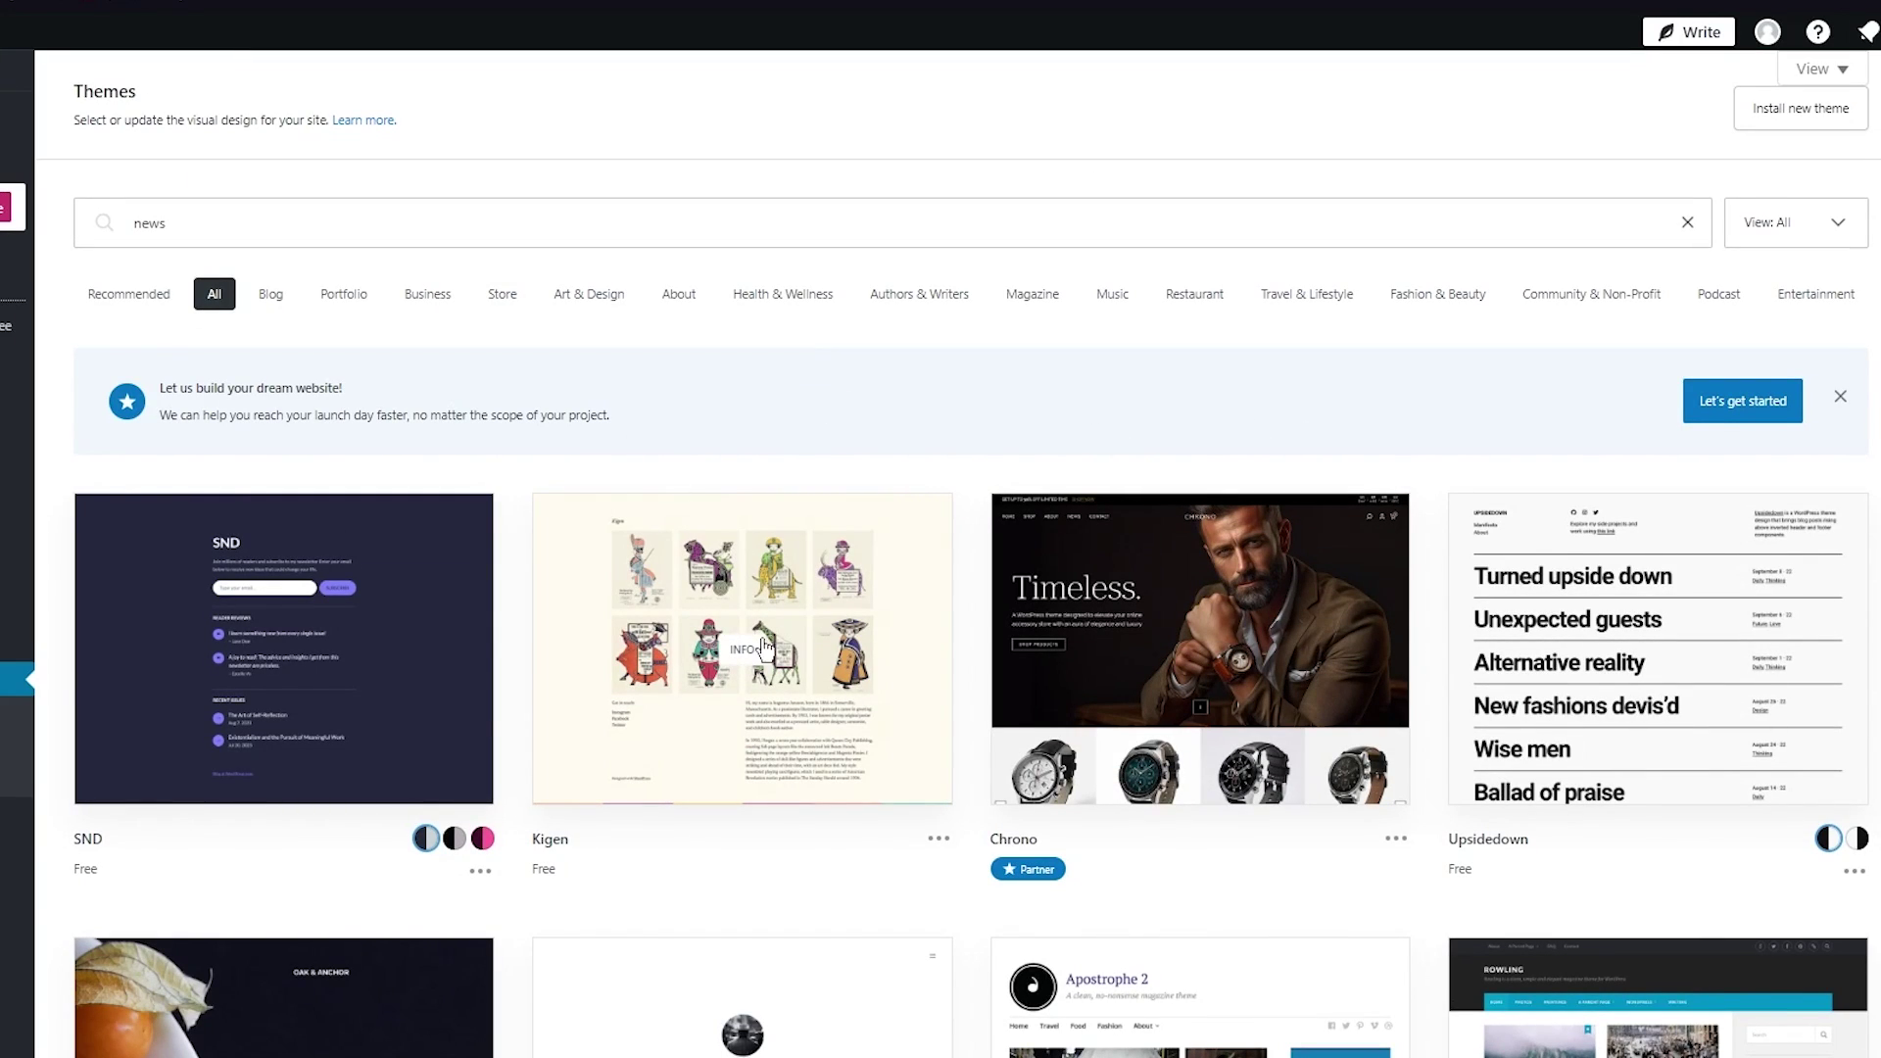
mouse_move(826, 620)
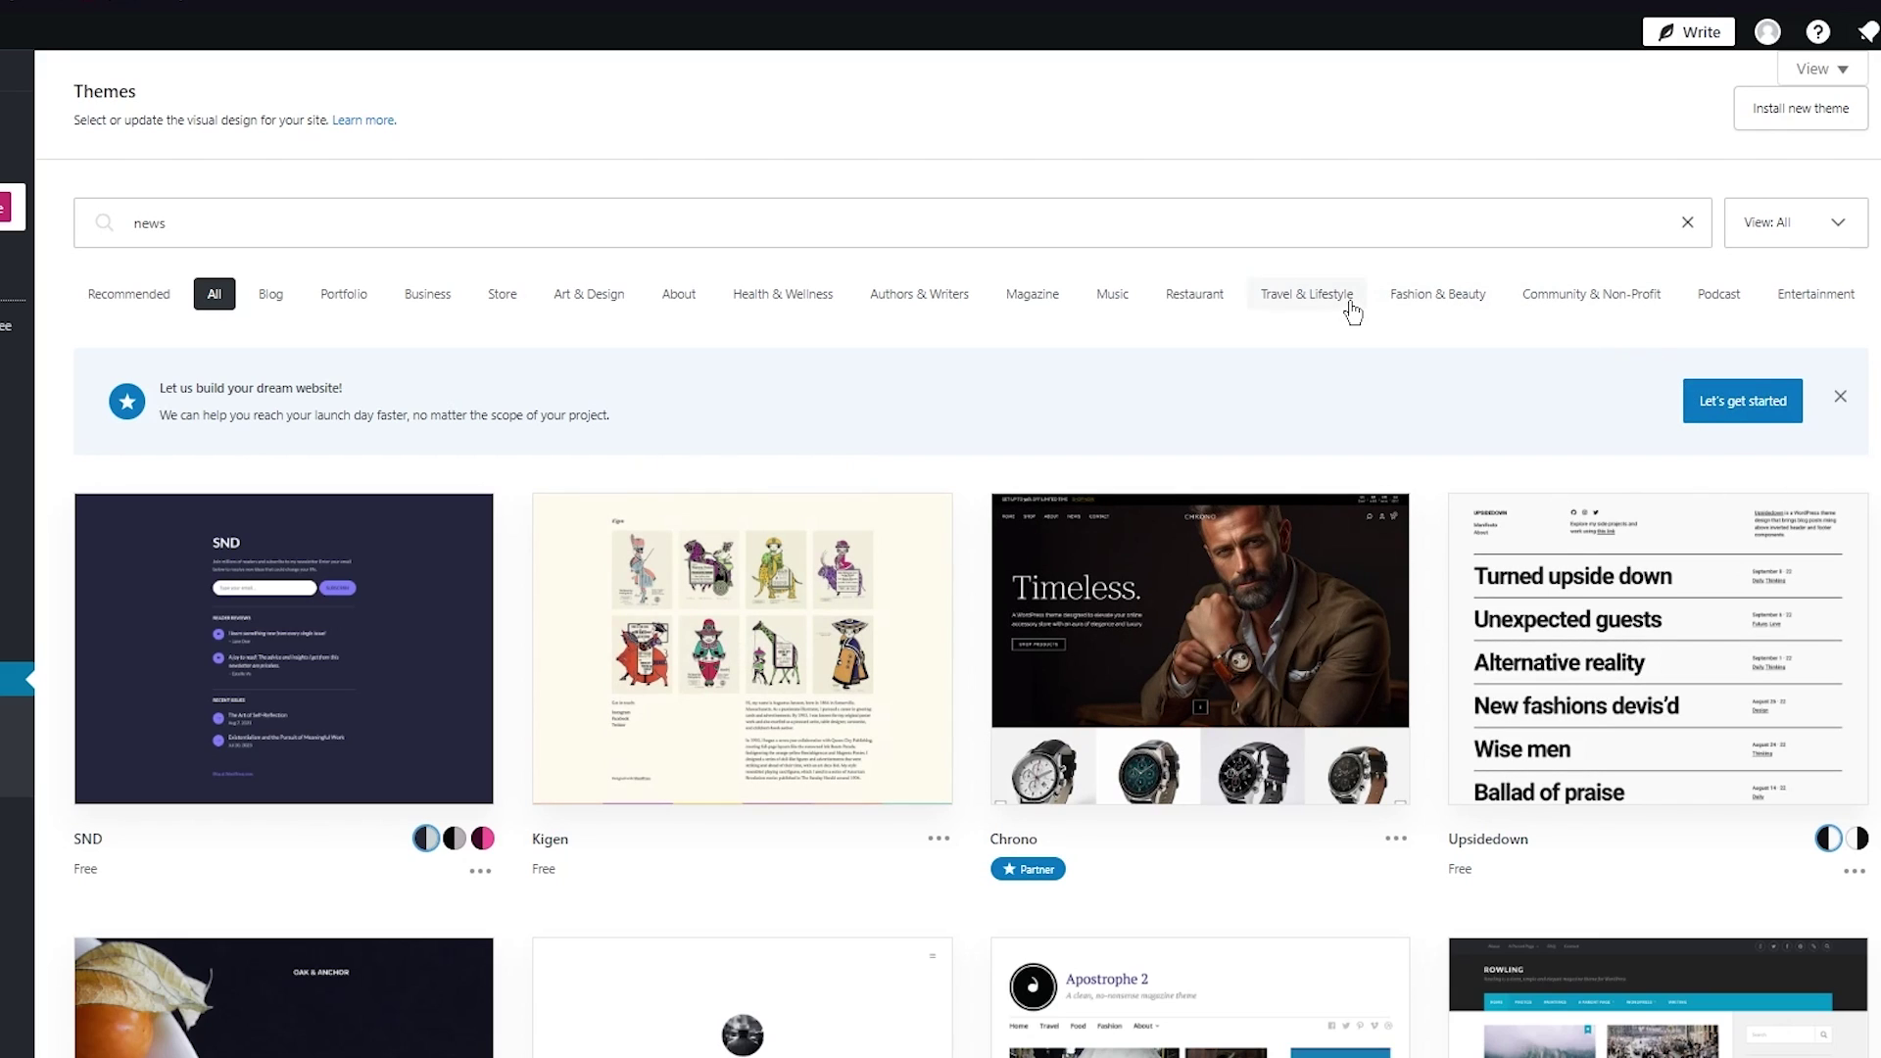
left_click(224, 202)
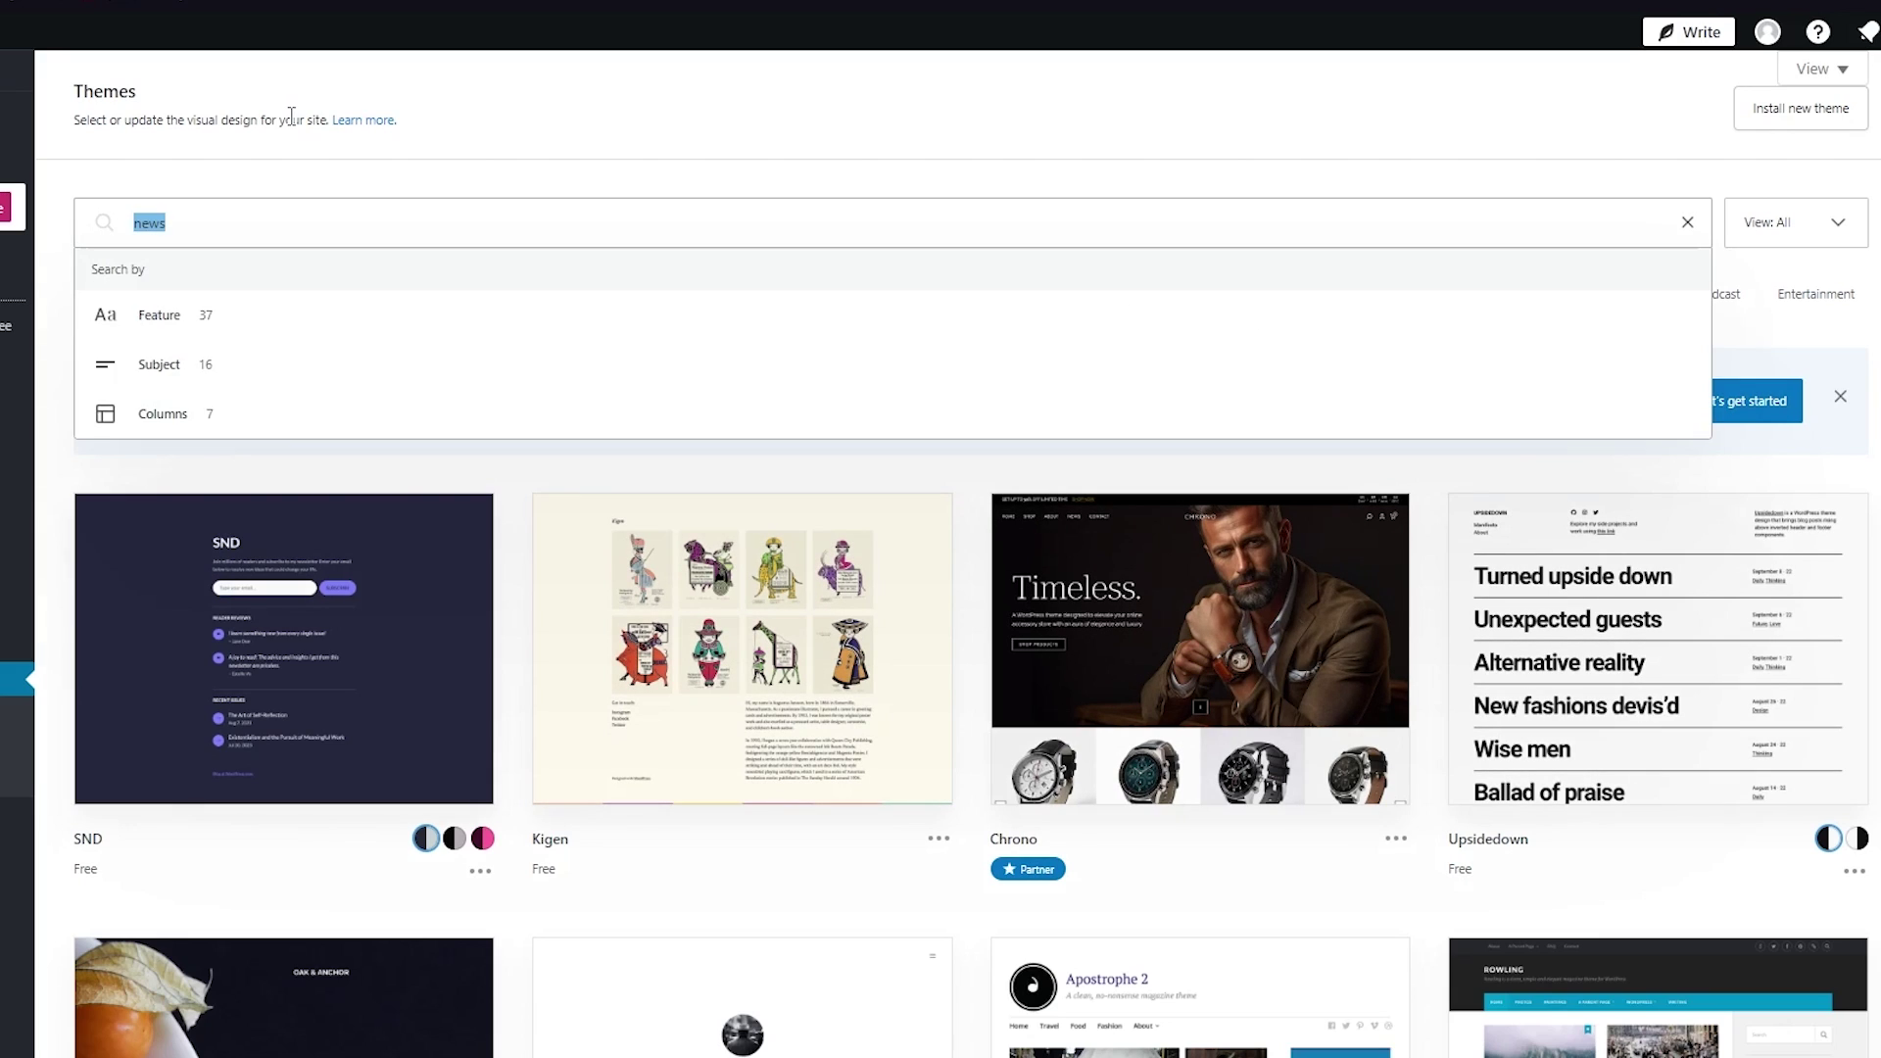
Search 'astra' to compare Astra, Vastra and PressBook Green, then search 'news' again.
type("astra")
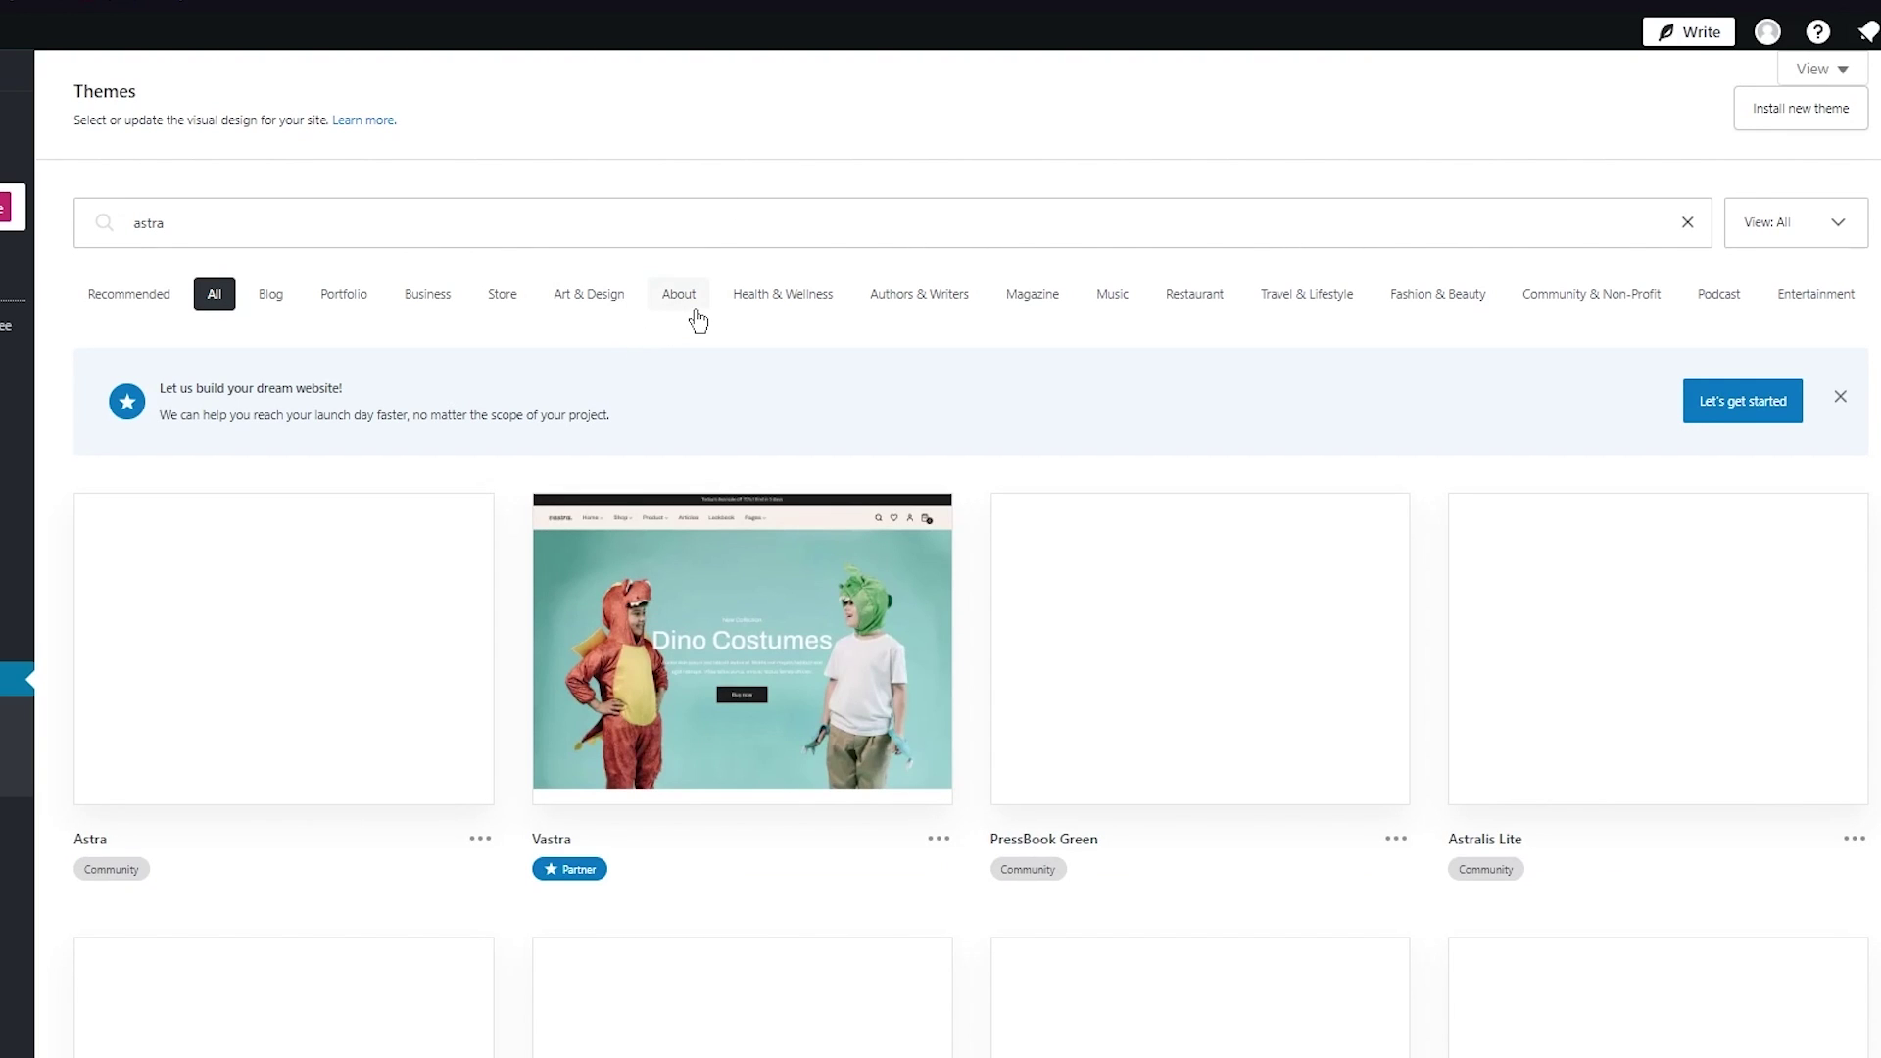
mouse_move(371, 596)
mouse_move(333, 628)
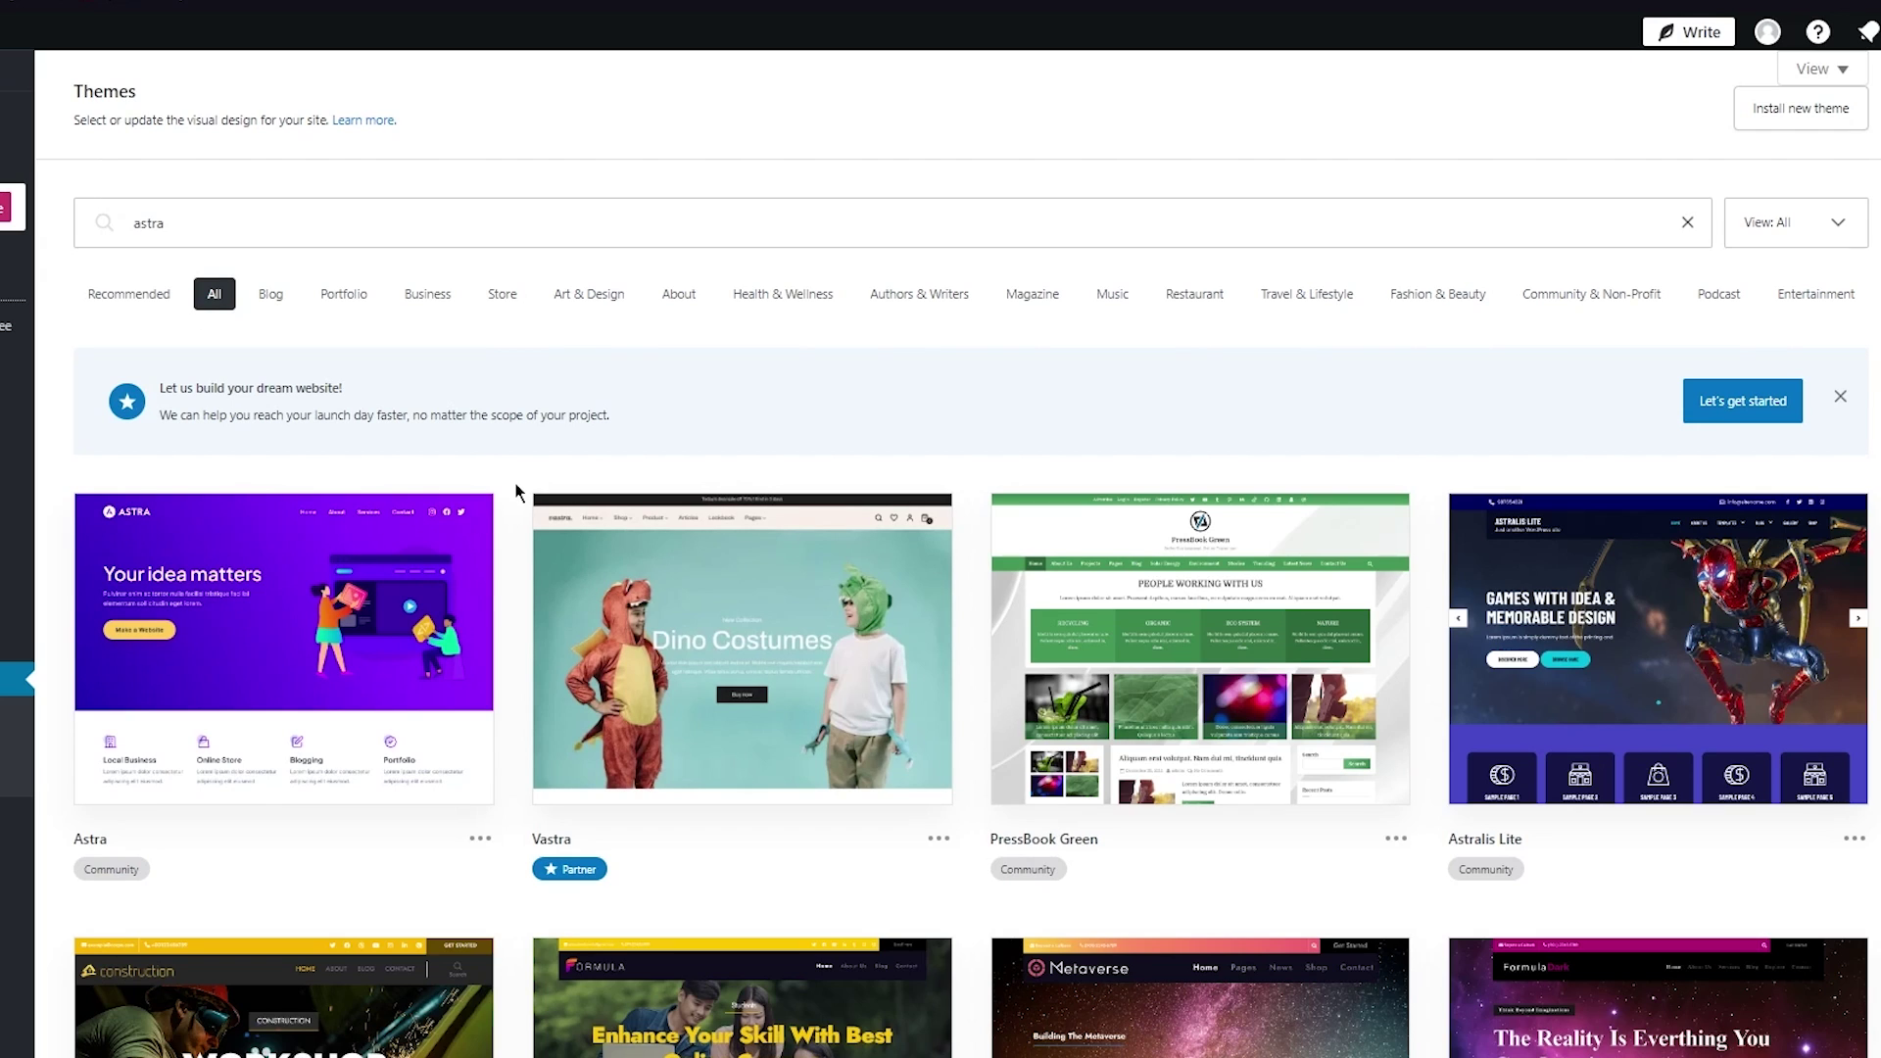
mouse_move(1629, 666)
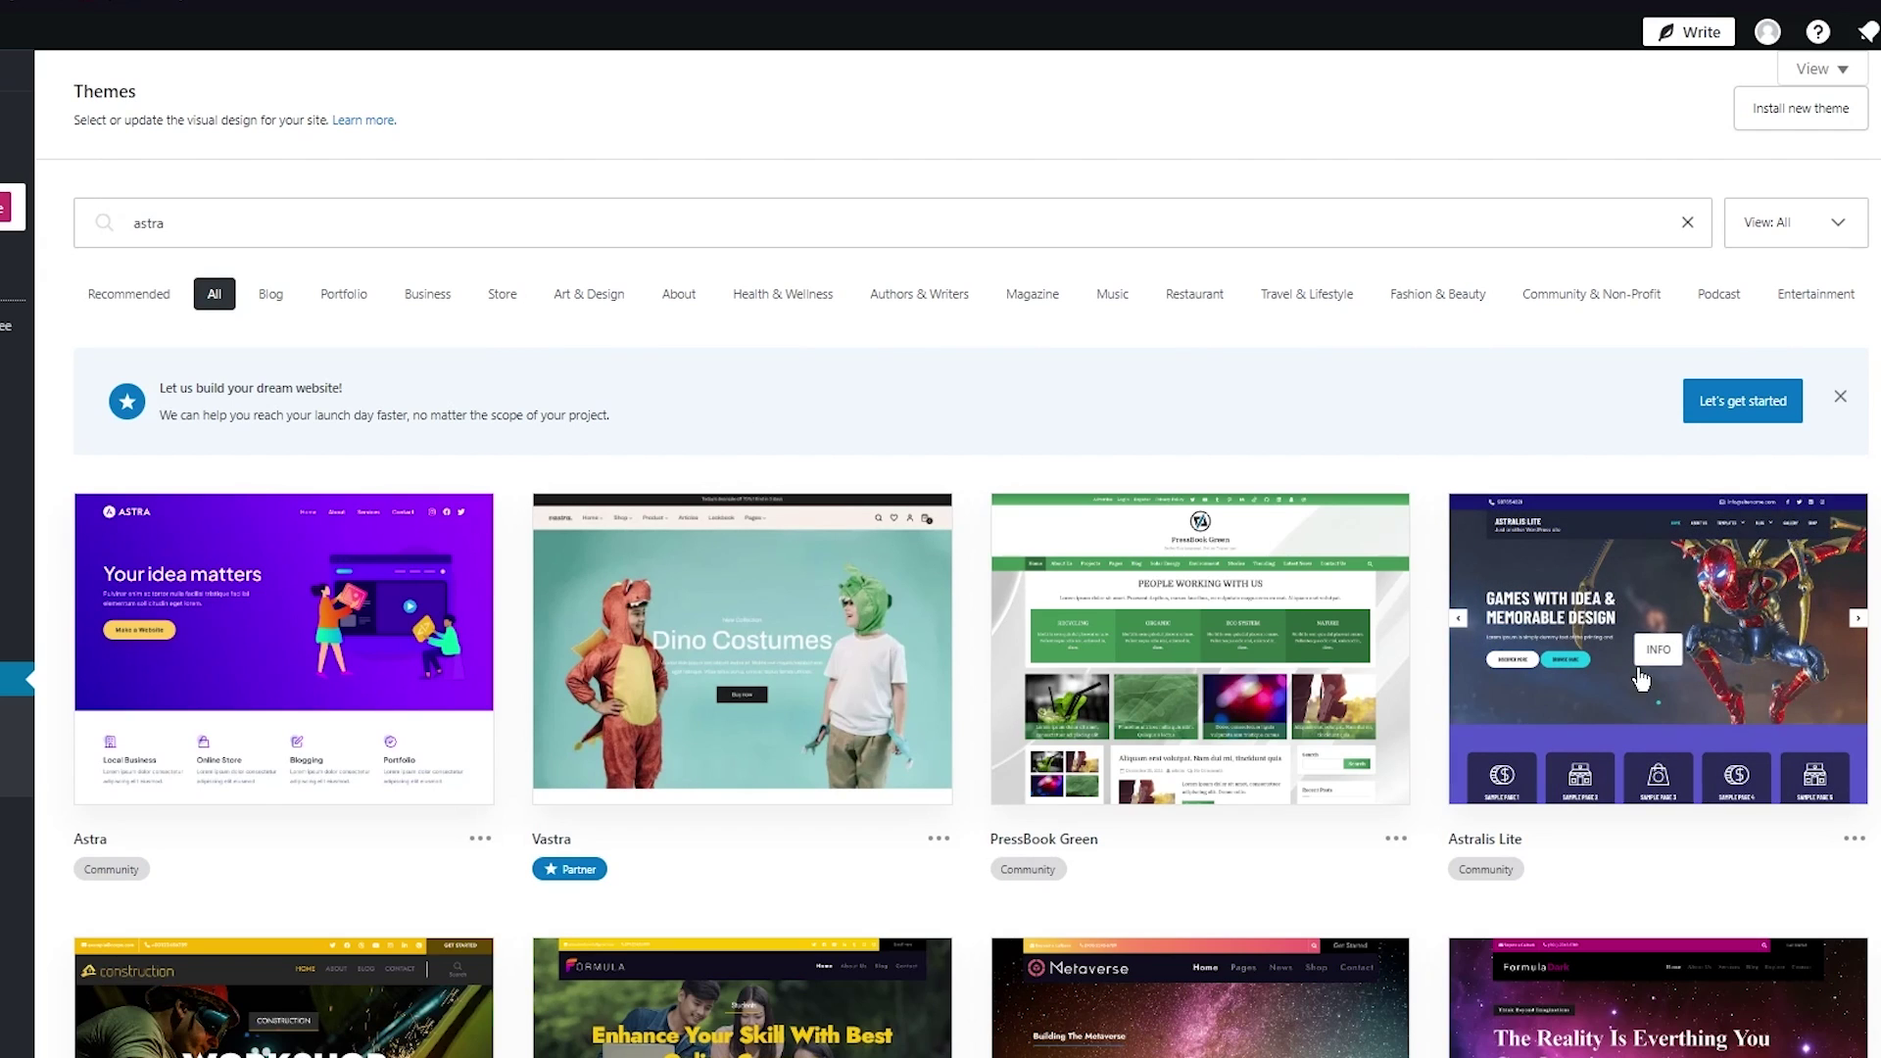
scroll(1602, 608, "down", 2)
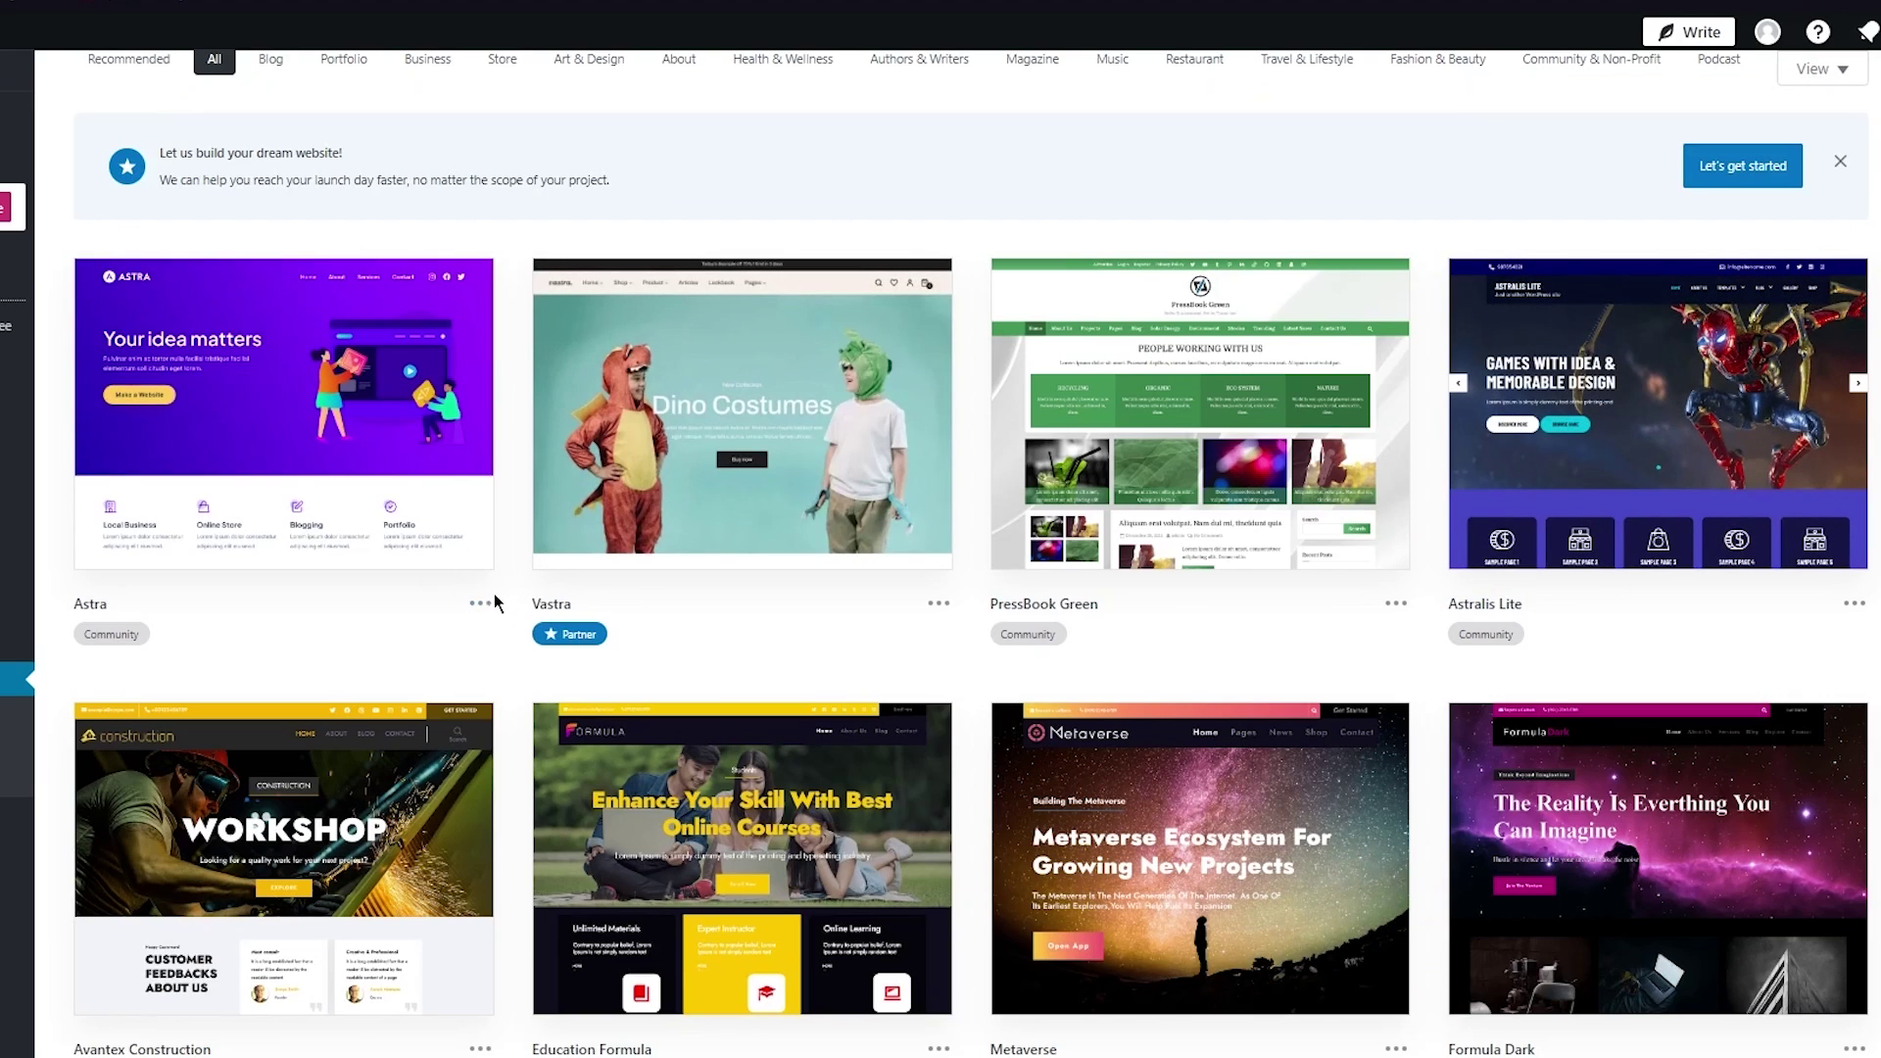
mouse_move(407, 490)
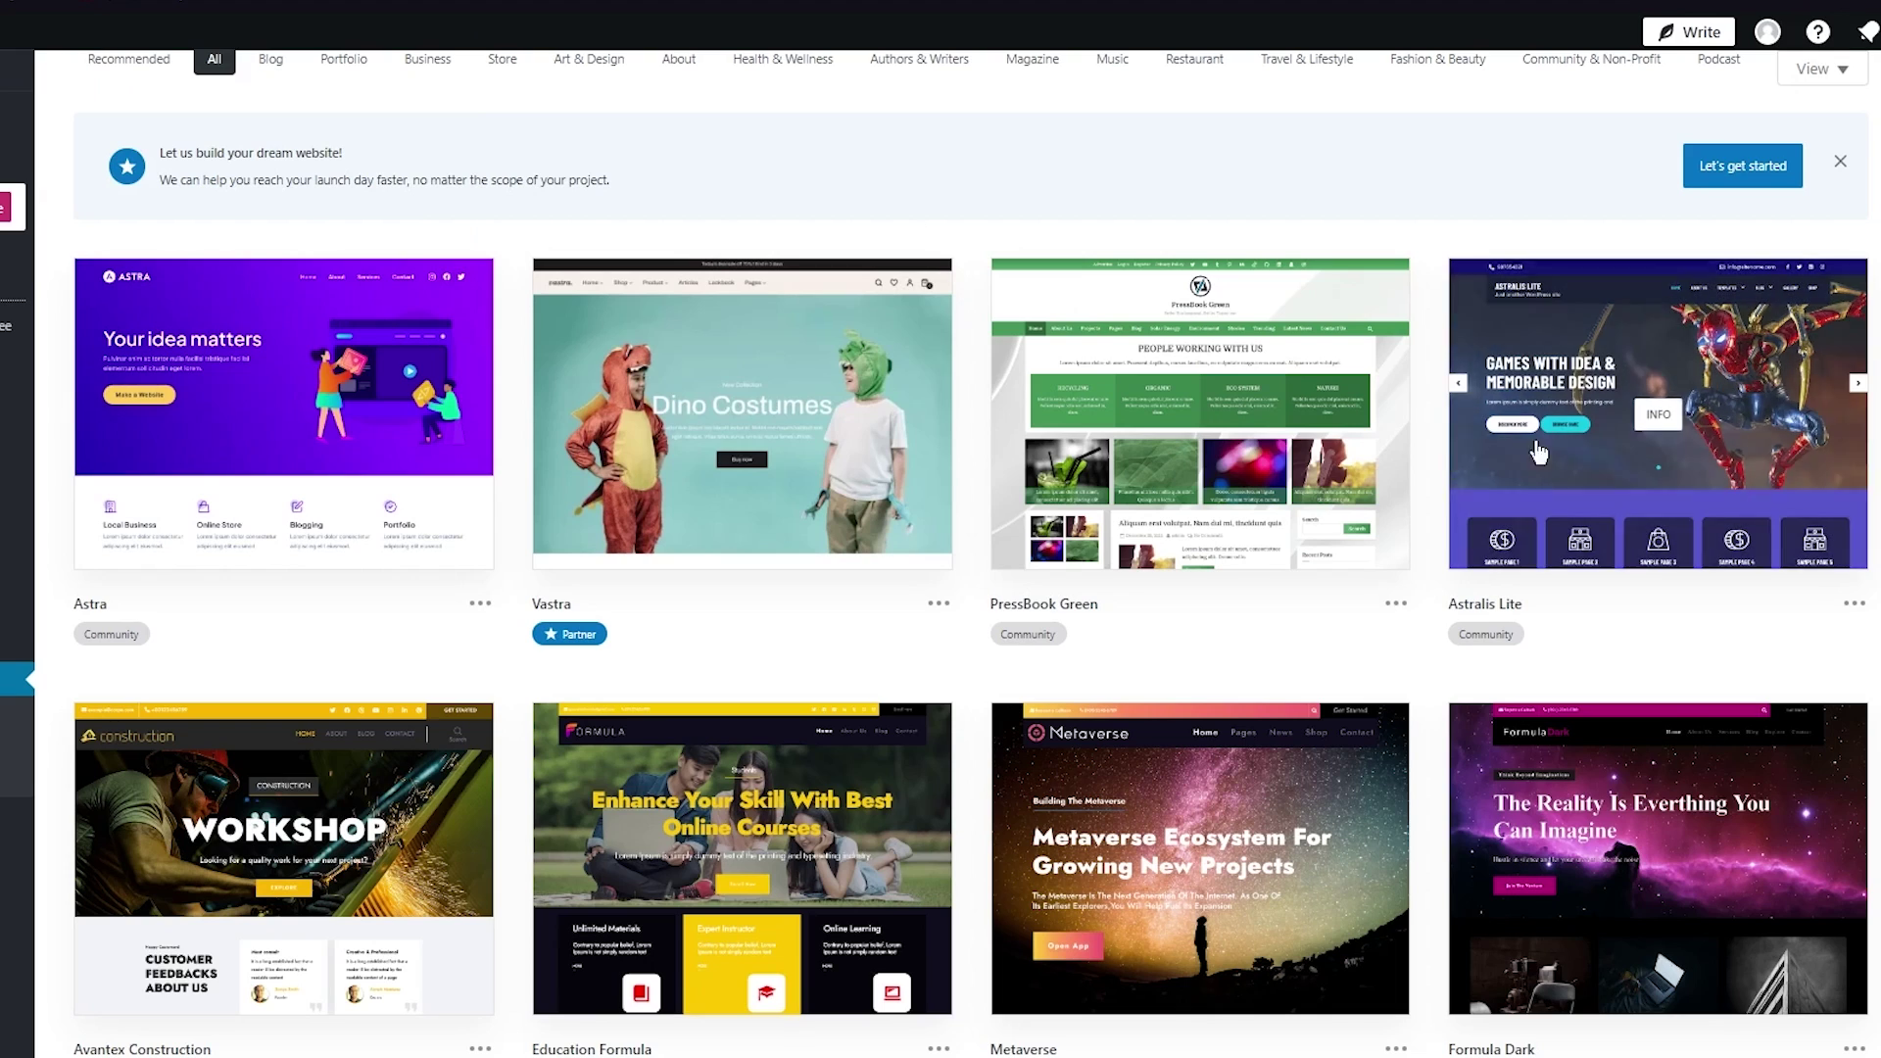
scroll(468, 301, "up", 3)
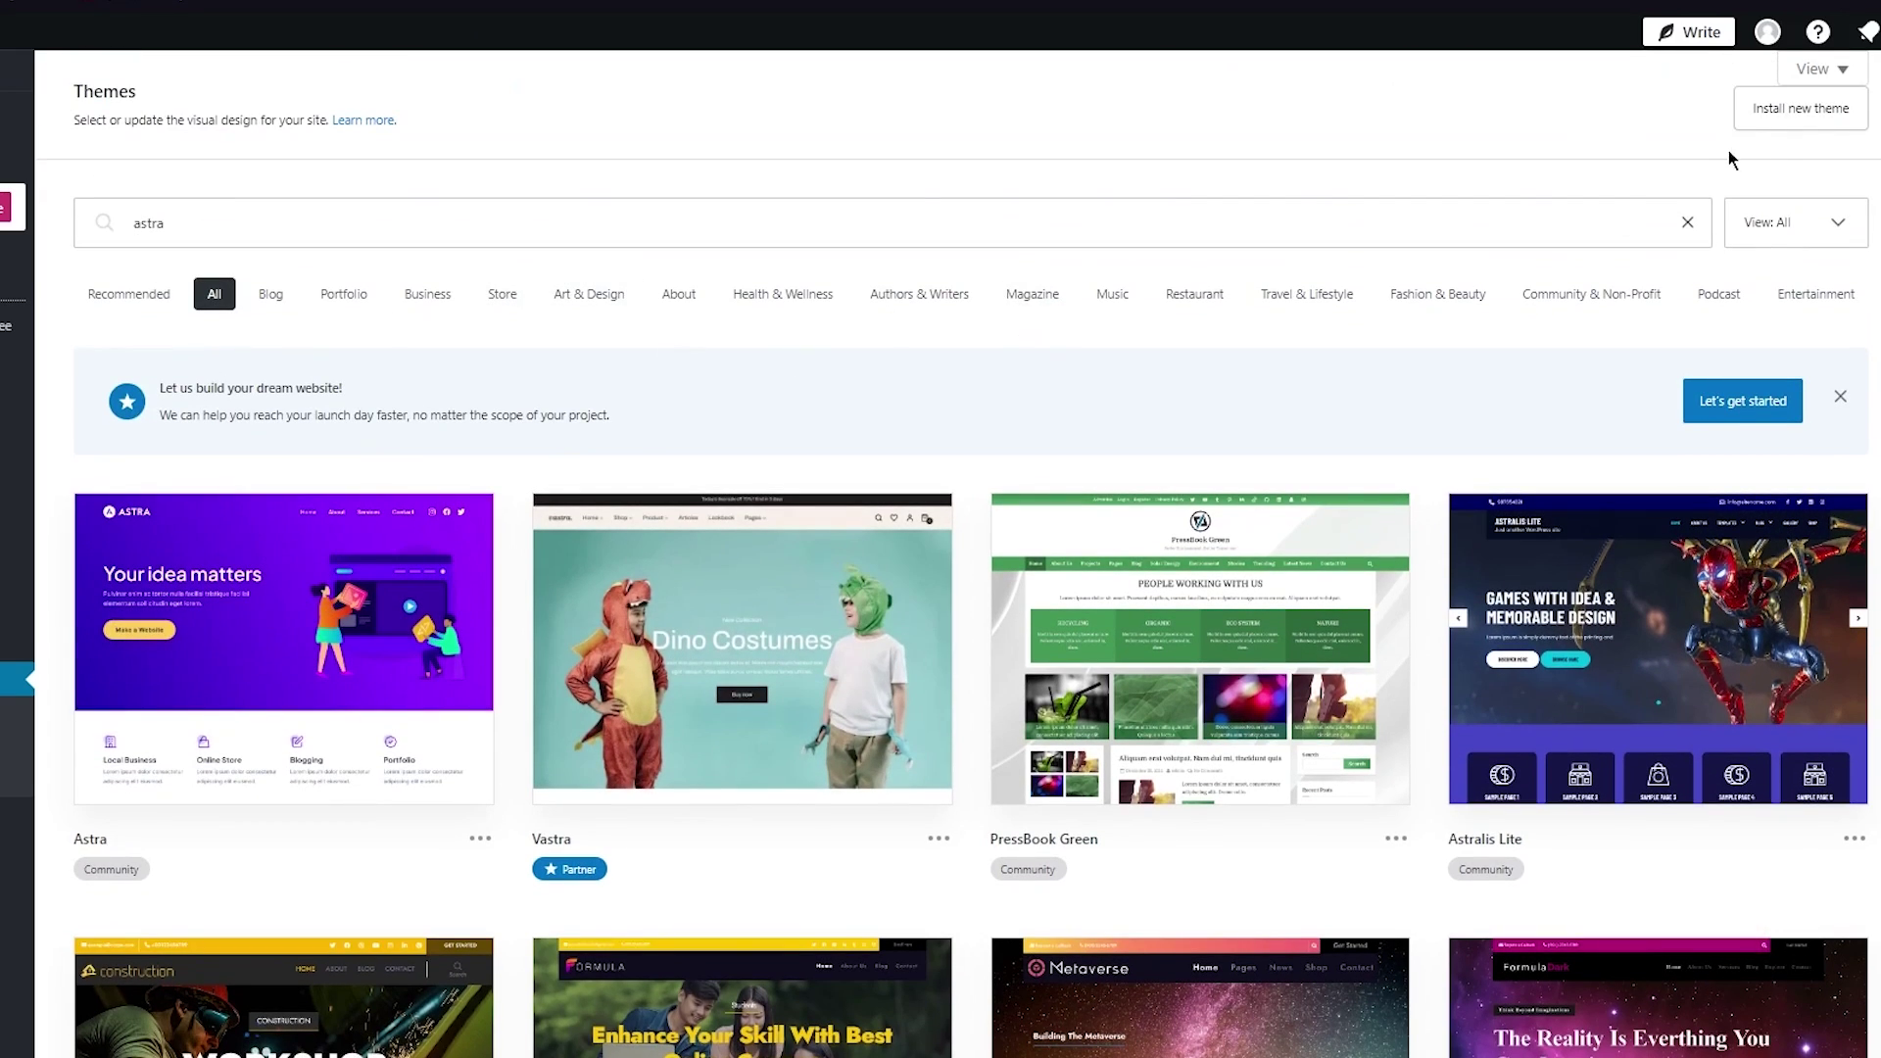
double_click(1784, 222)
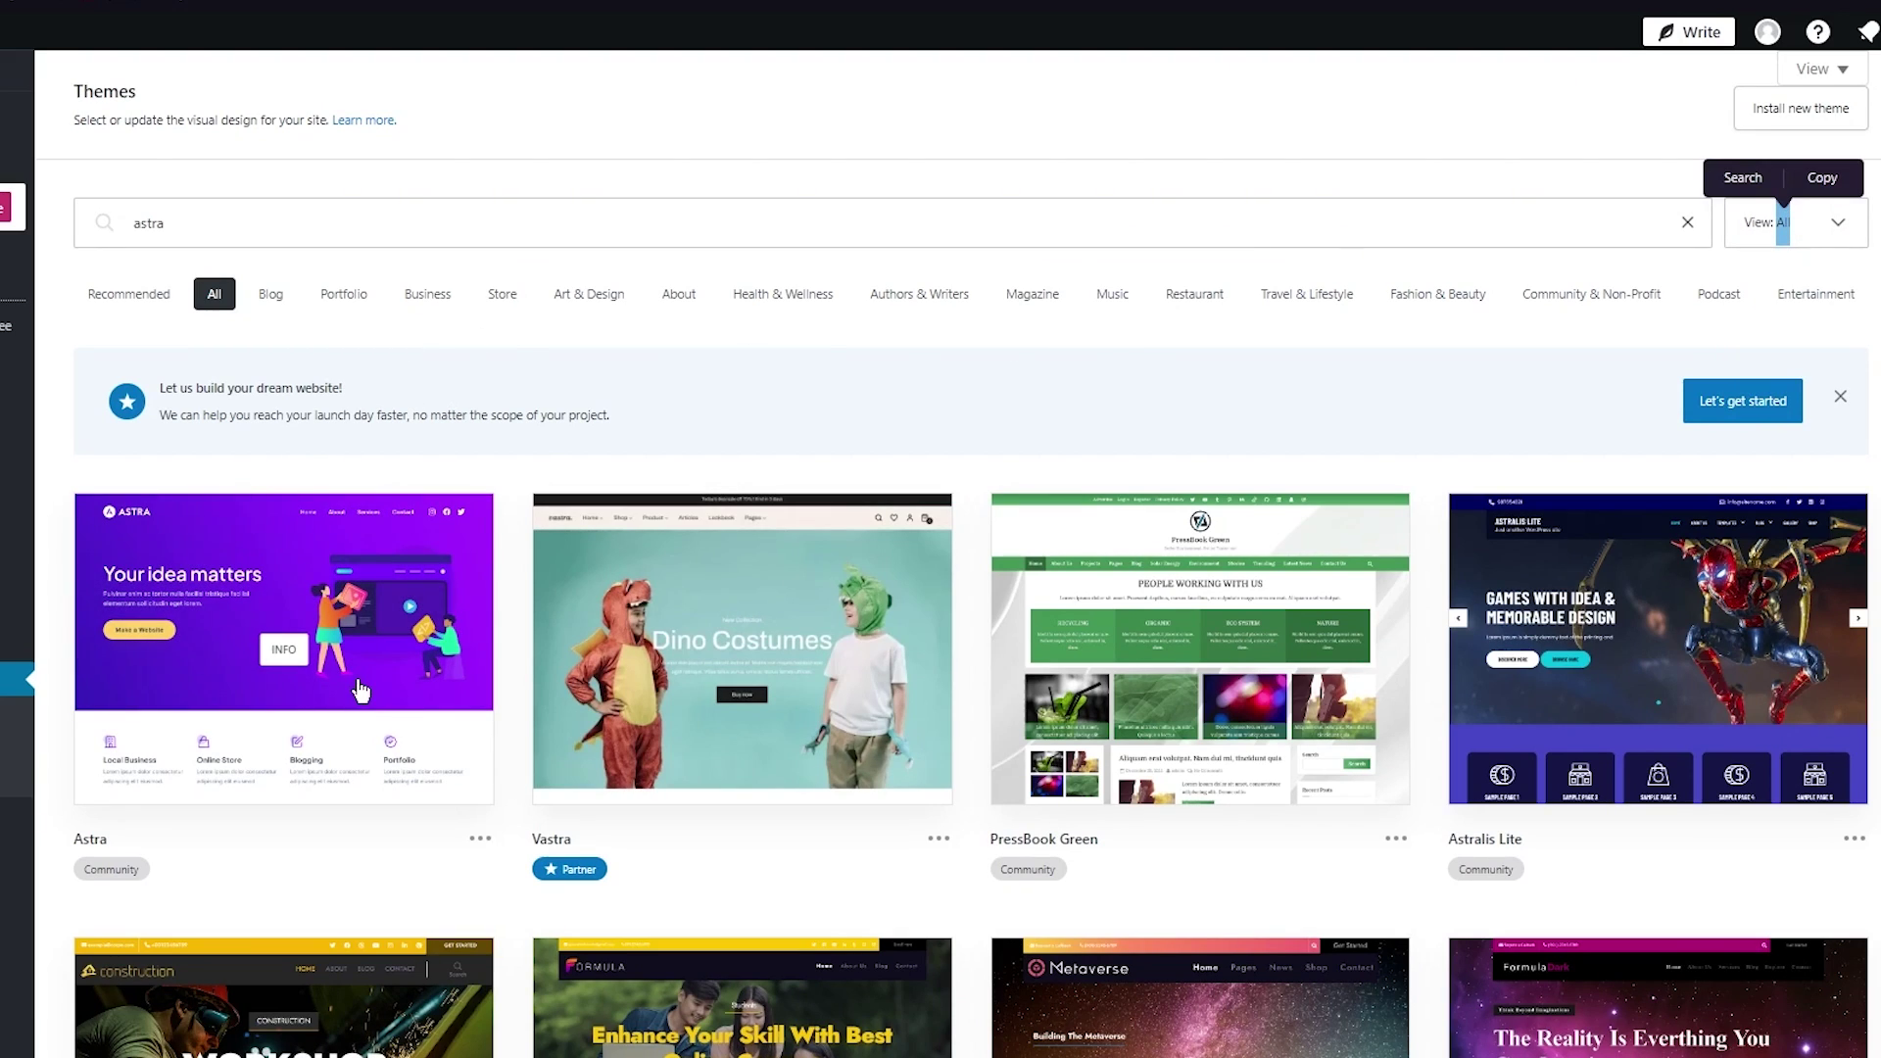
double_click(197, 225)
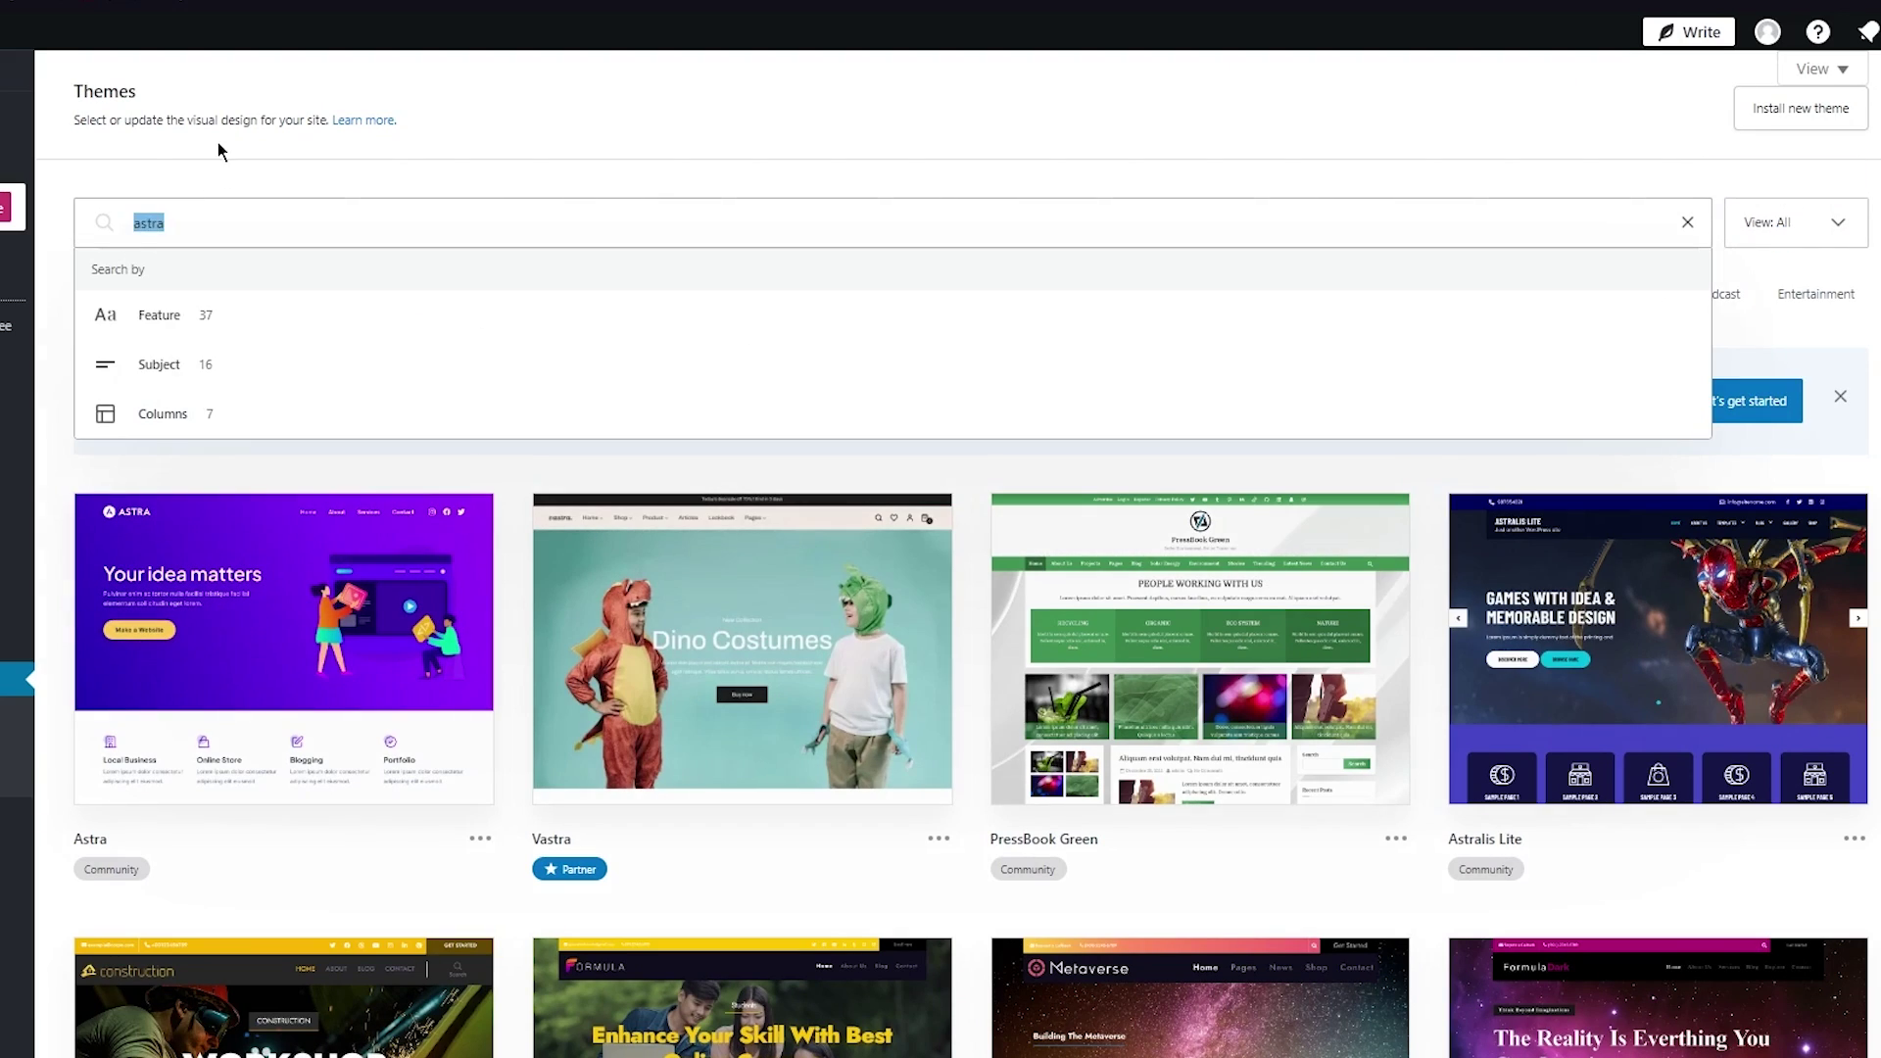
type("news")
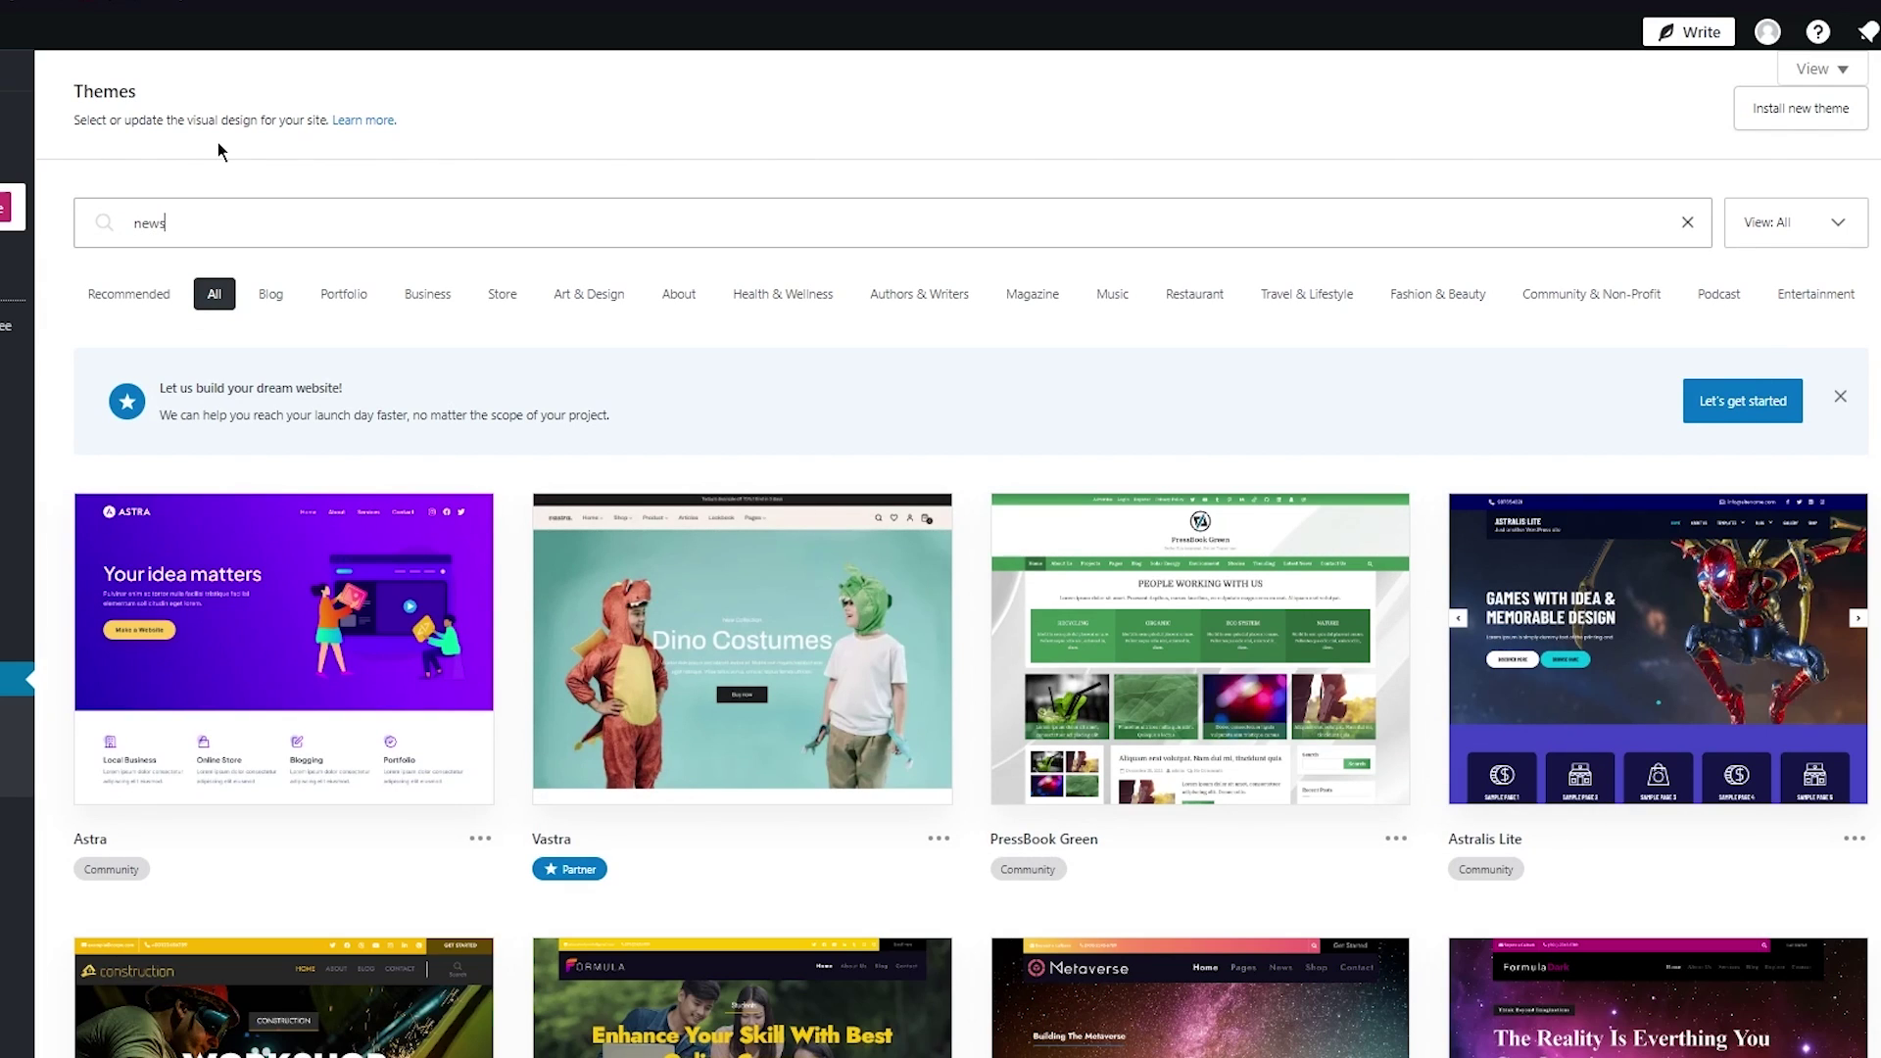
Scroll the news theme results down to the Newsmatic theme card.
scroll(916, 357, "down", 7)
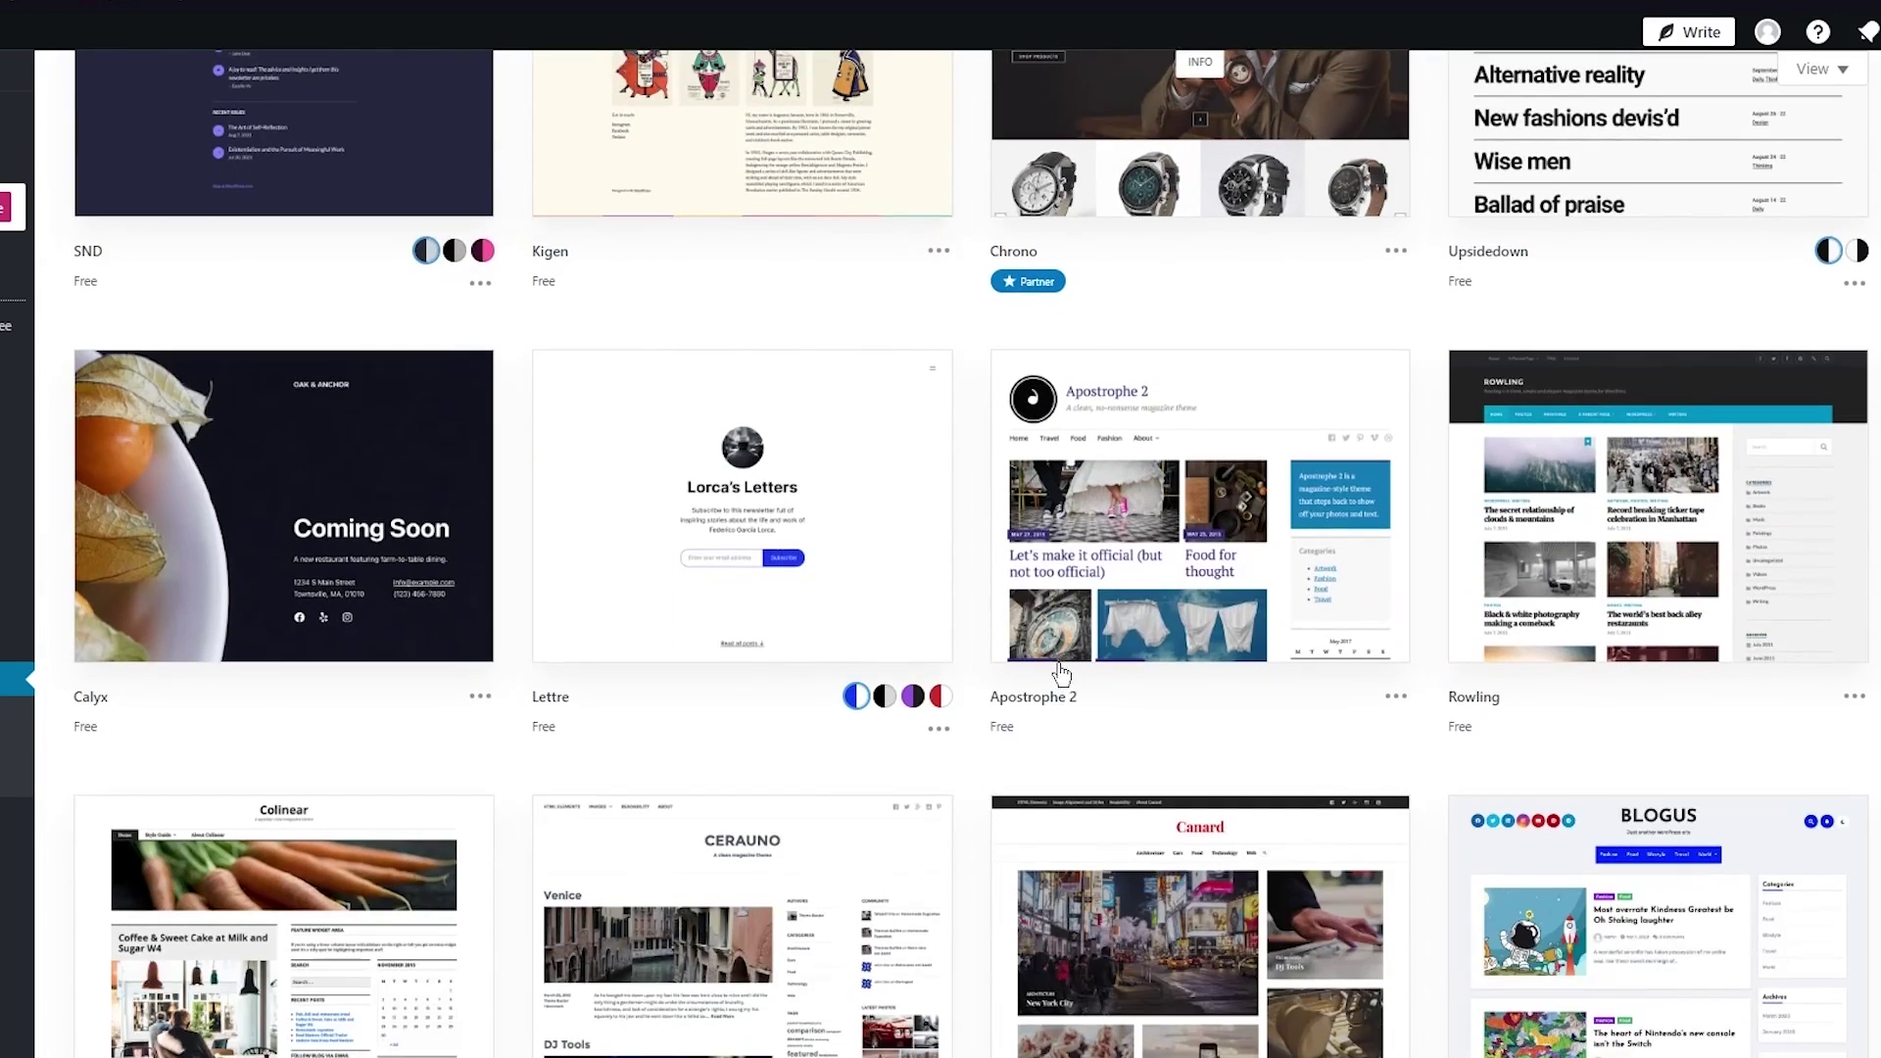
scroll(732, 534, "down", 5)
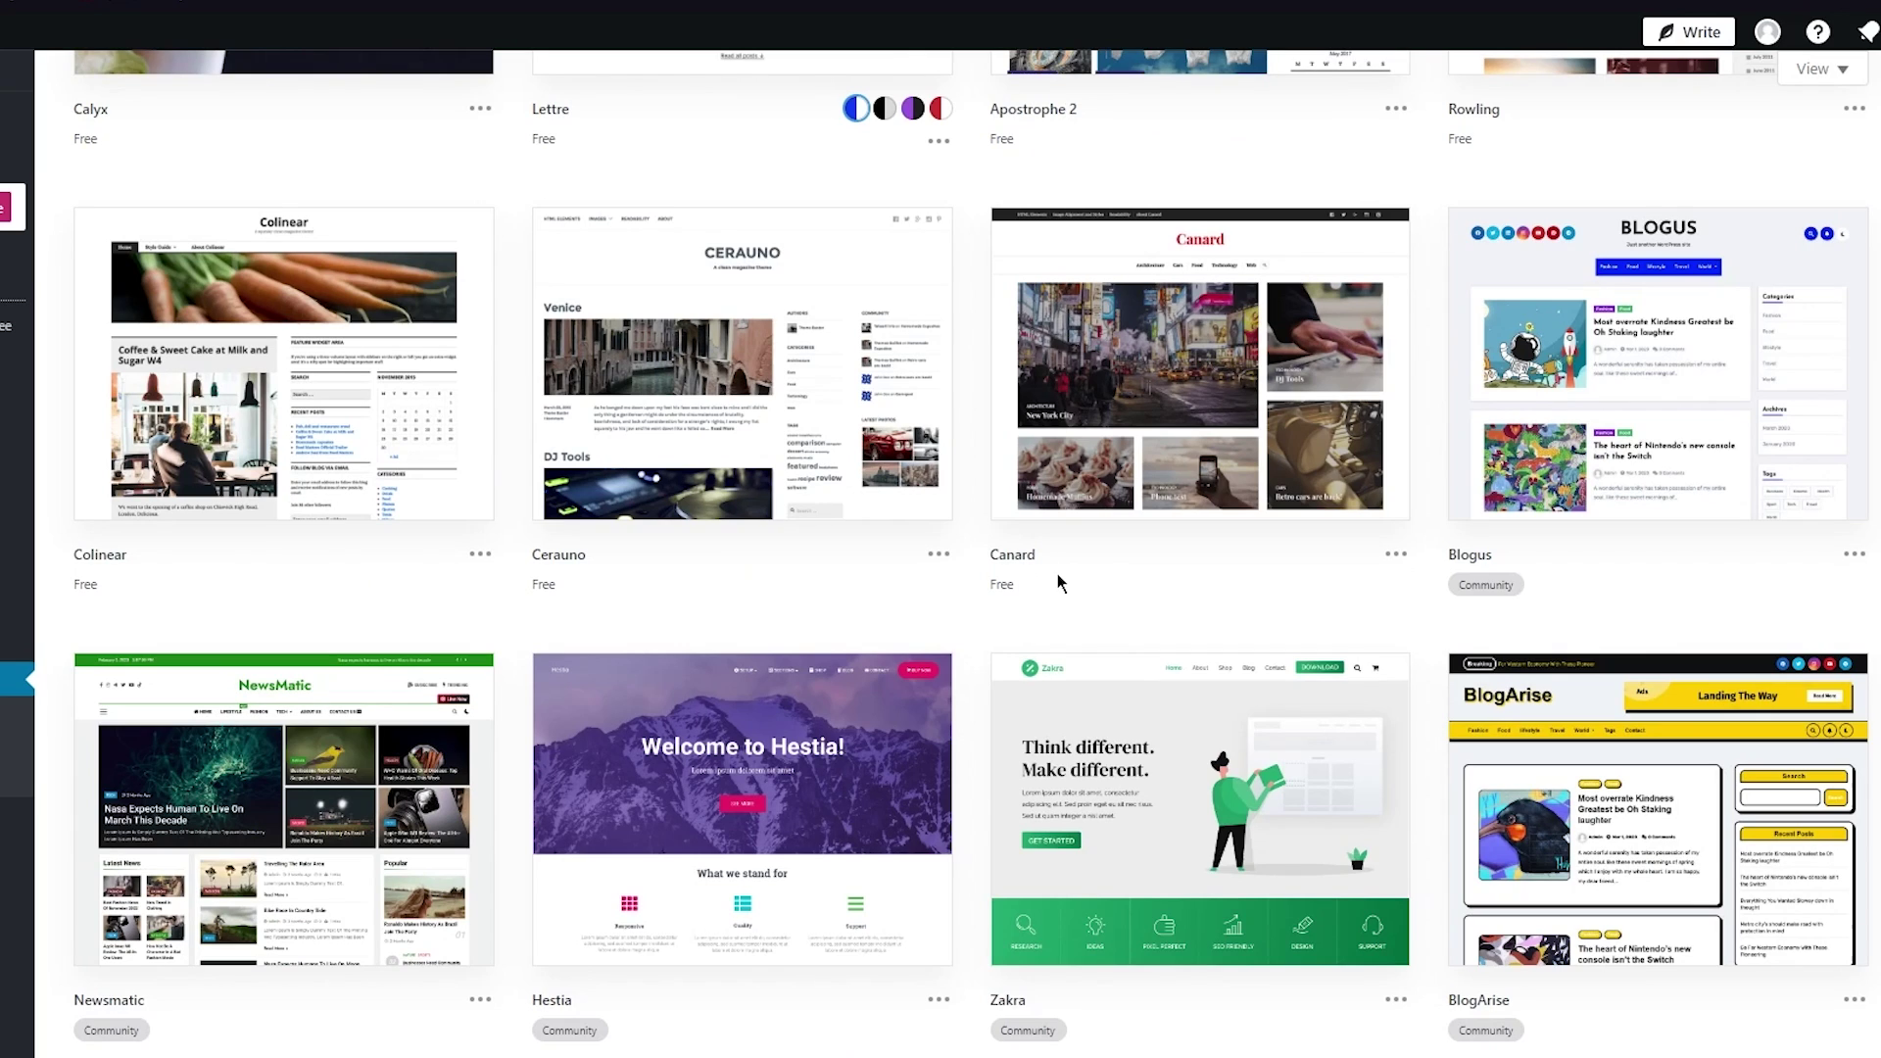
scroll(1499, 526, "down", 4)
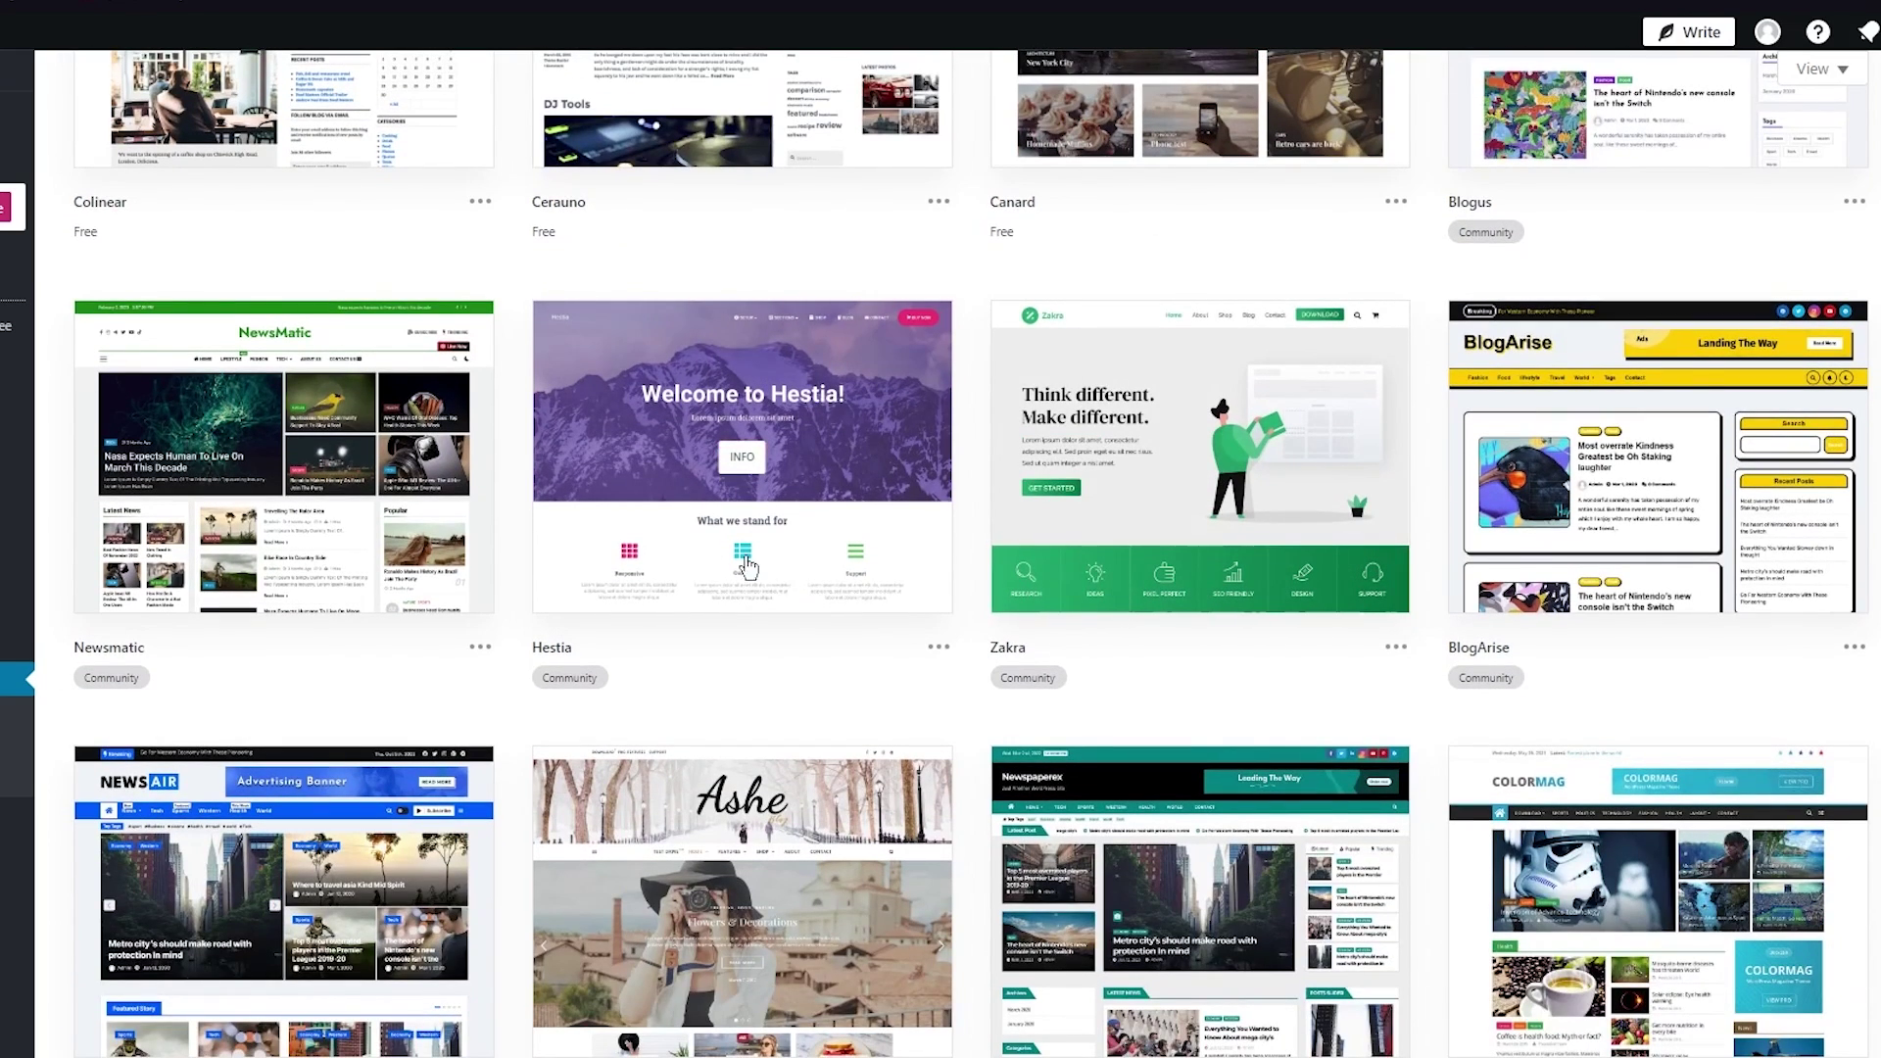
mouse_move(250, 505)
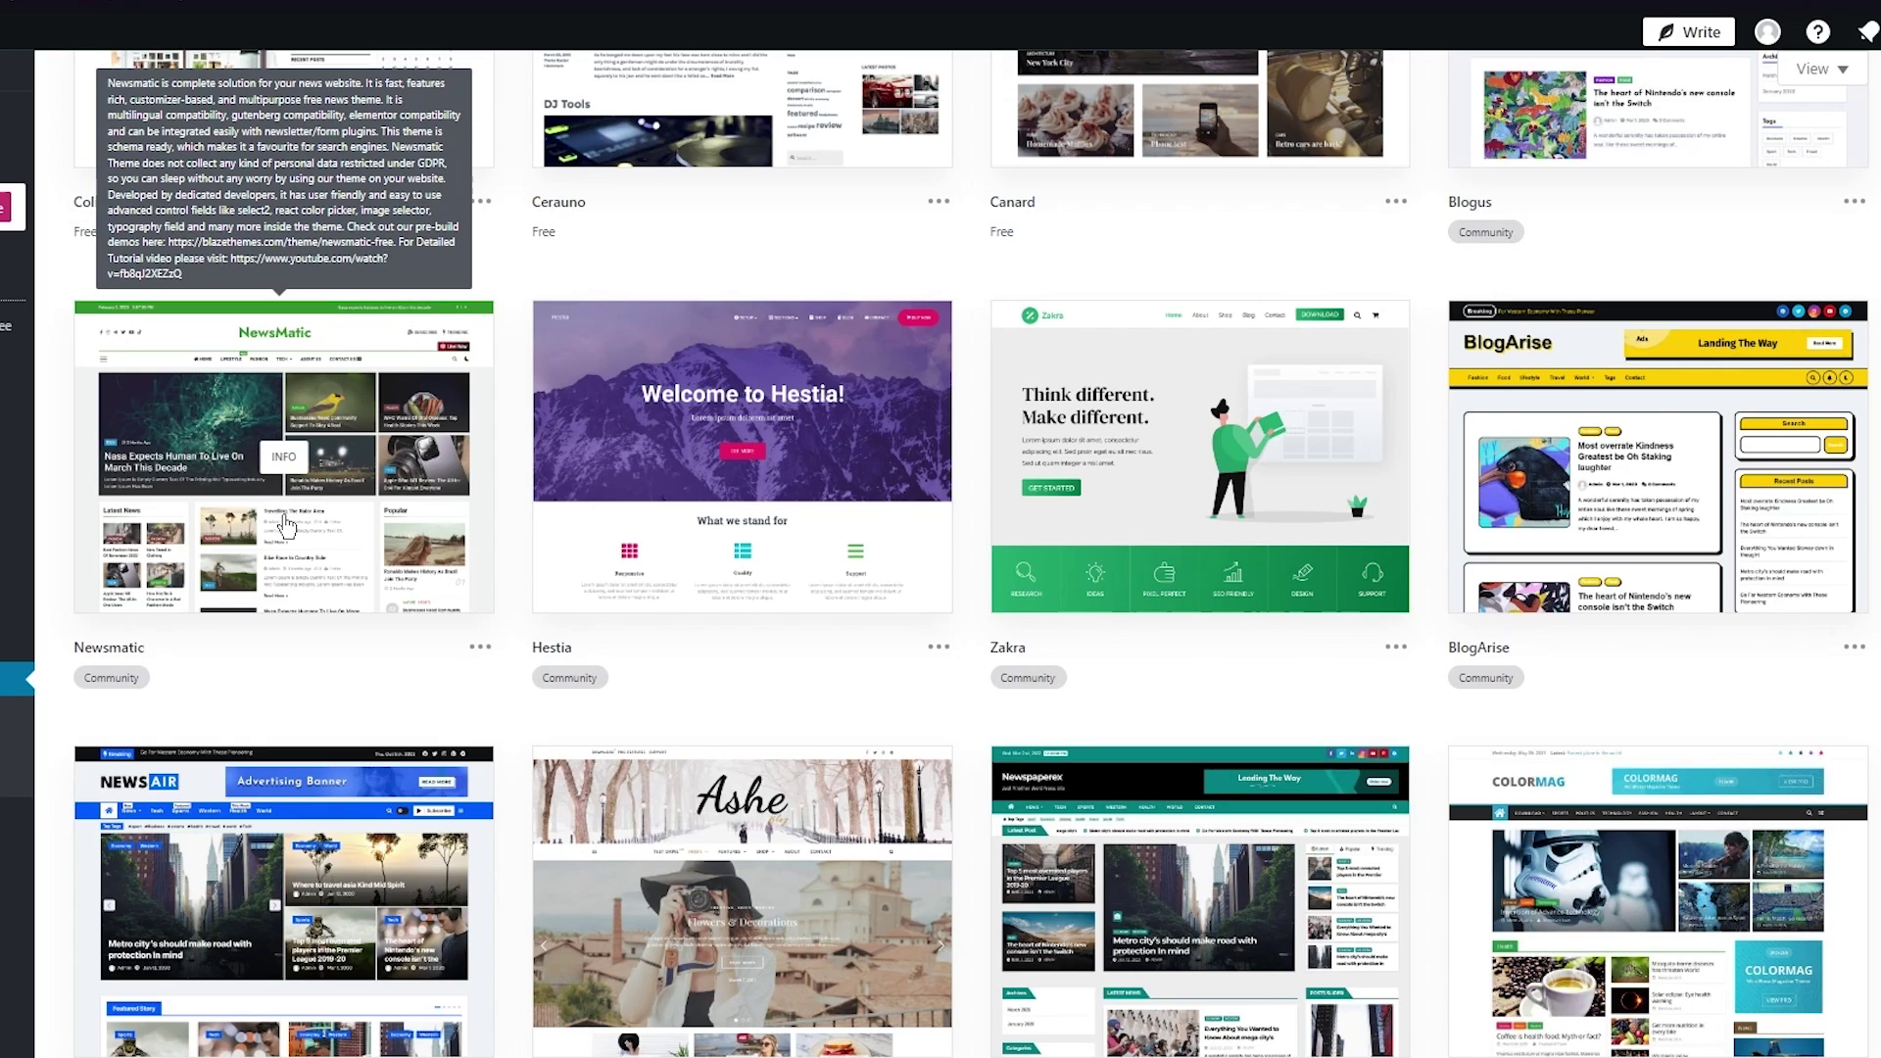
Open Newsmatic's details page and download the theme as newsmatic.1.2.14.zip.
left_click(278, 534)
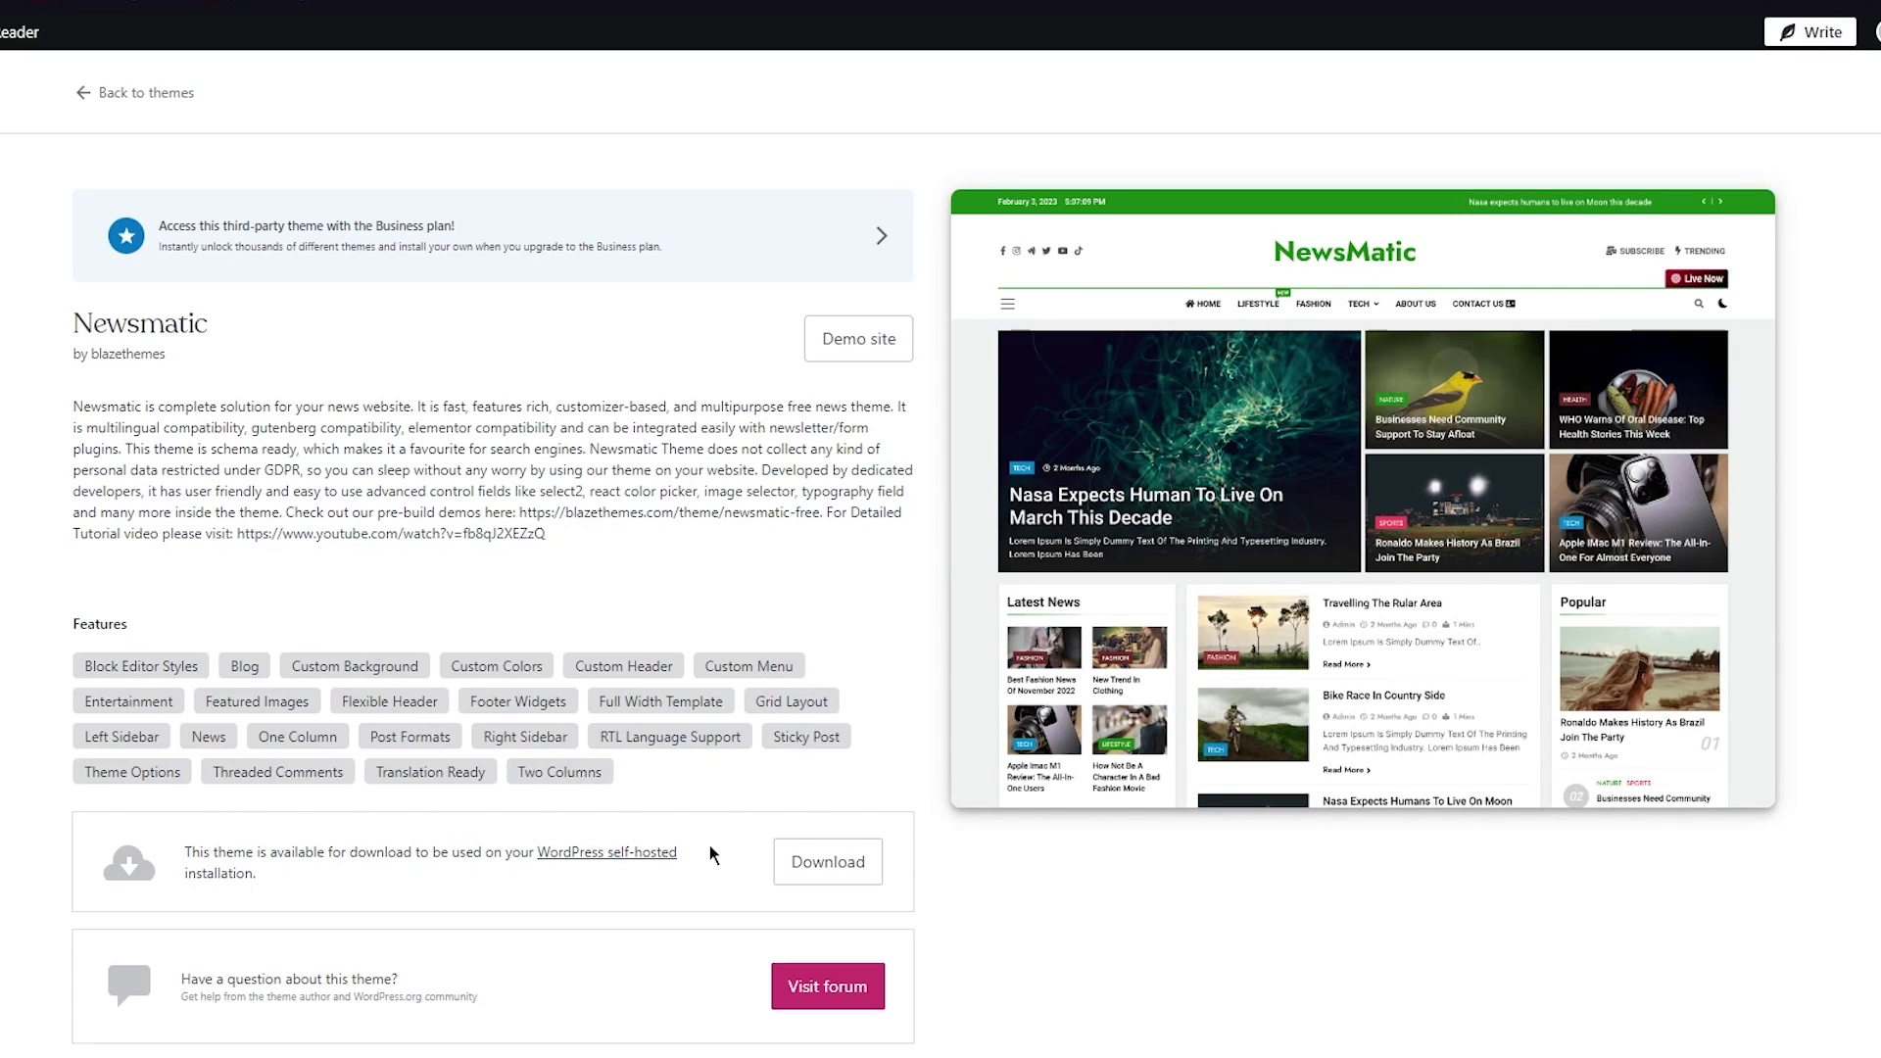
left_click(813, 857)
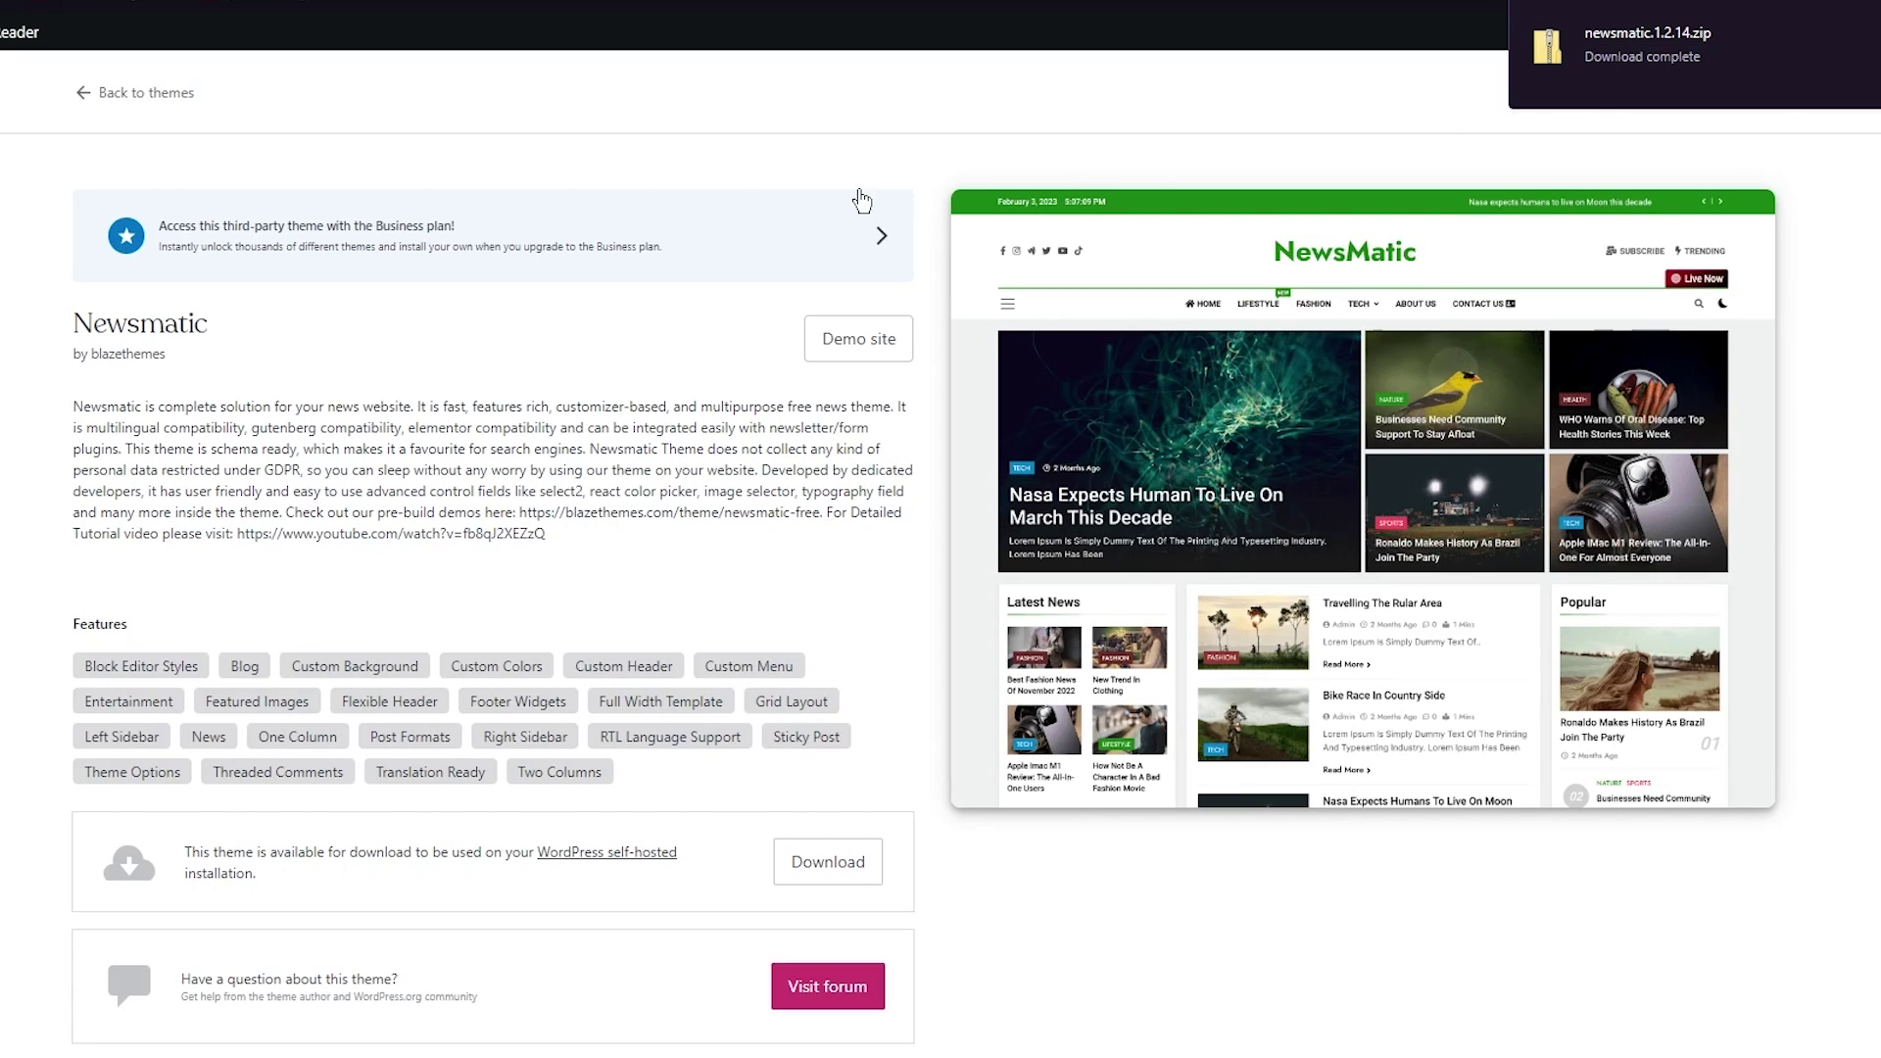
right_click(840, 348)
left_click(855, 299)
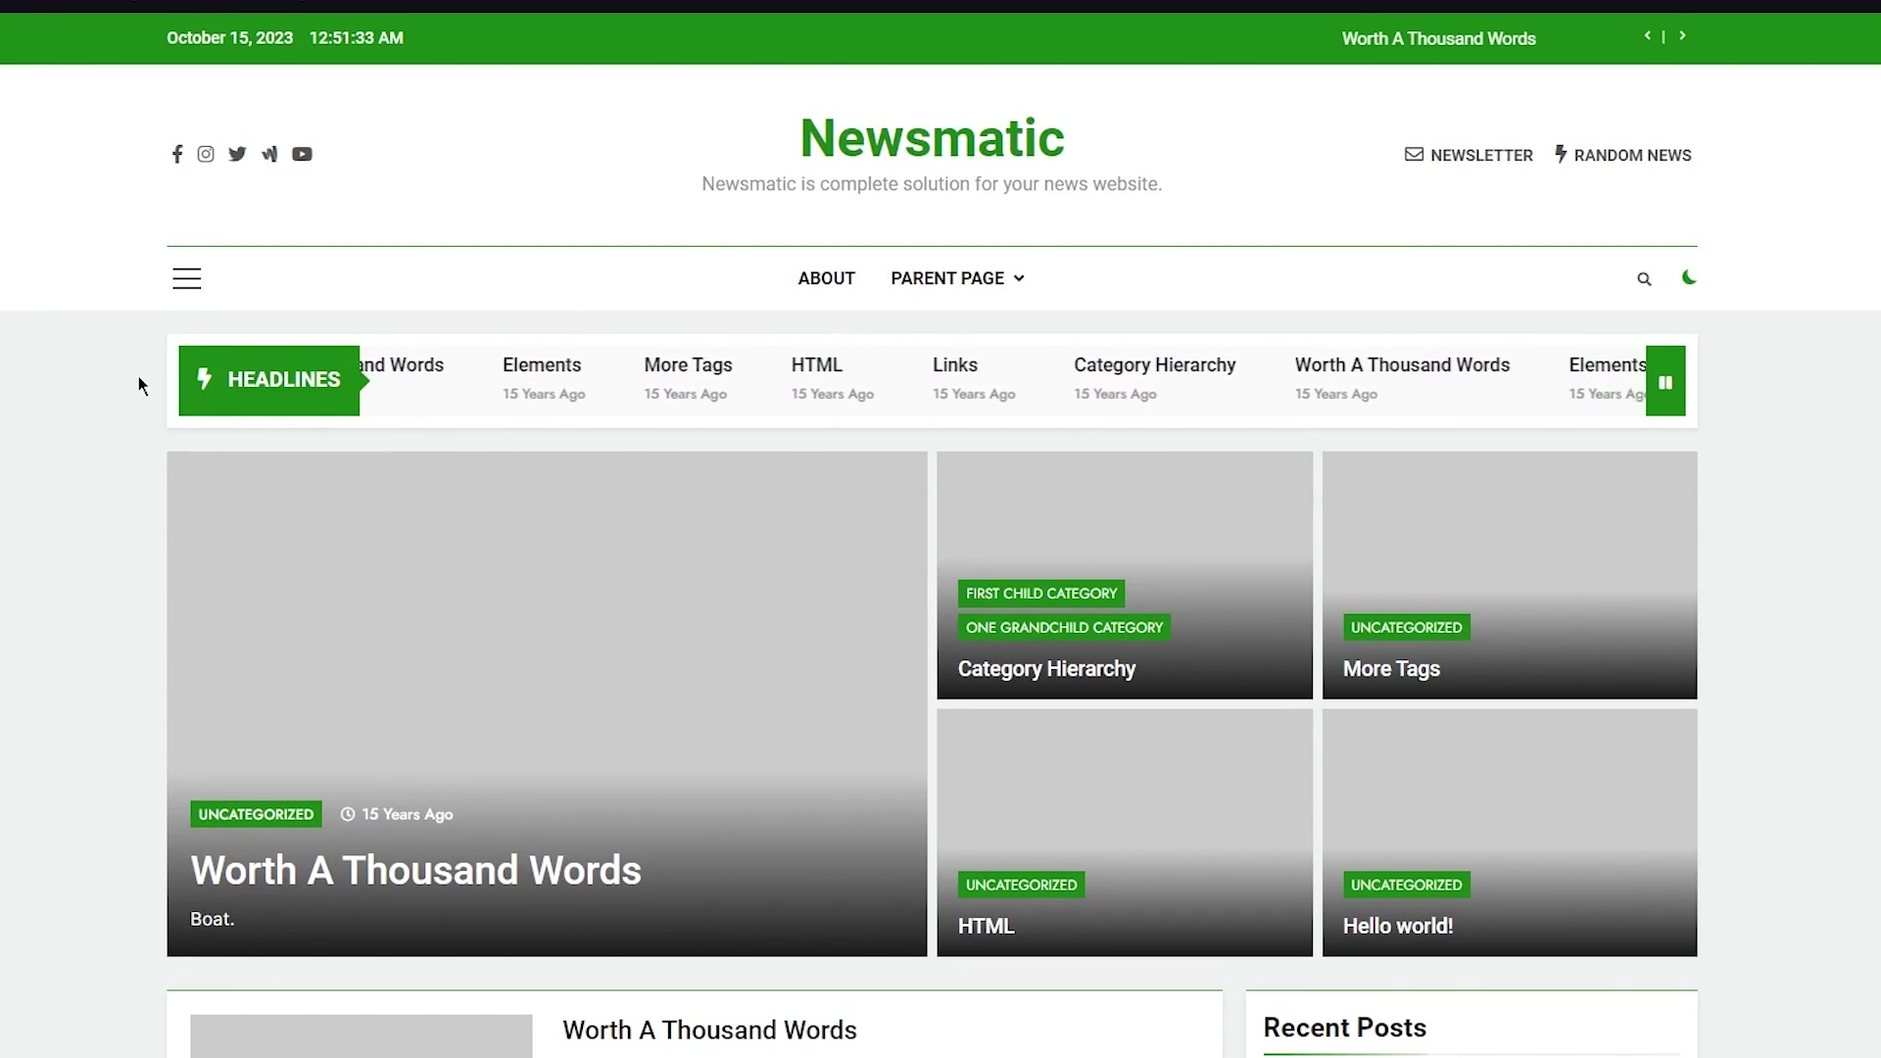
scroll(51, 409, "down", 3)
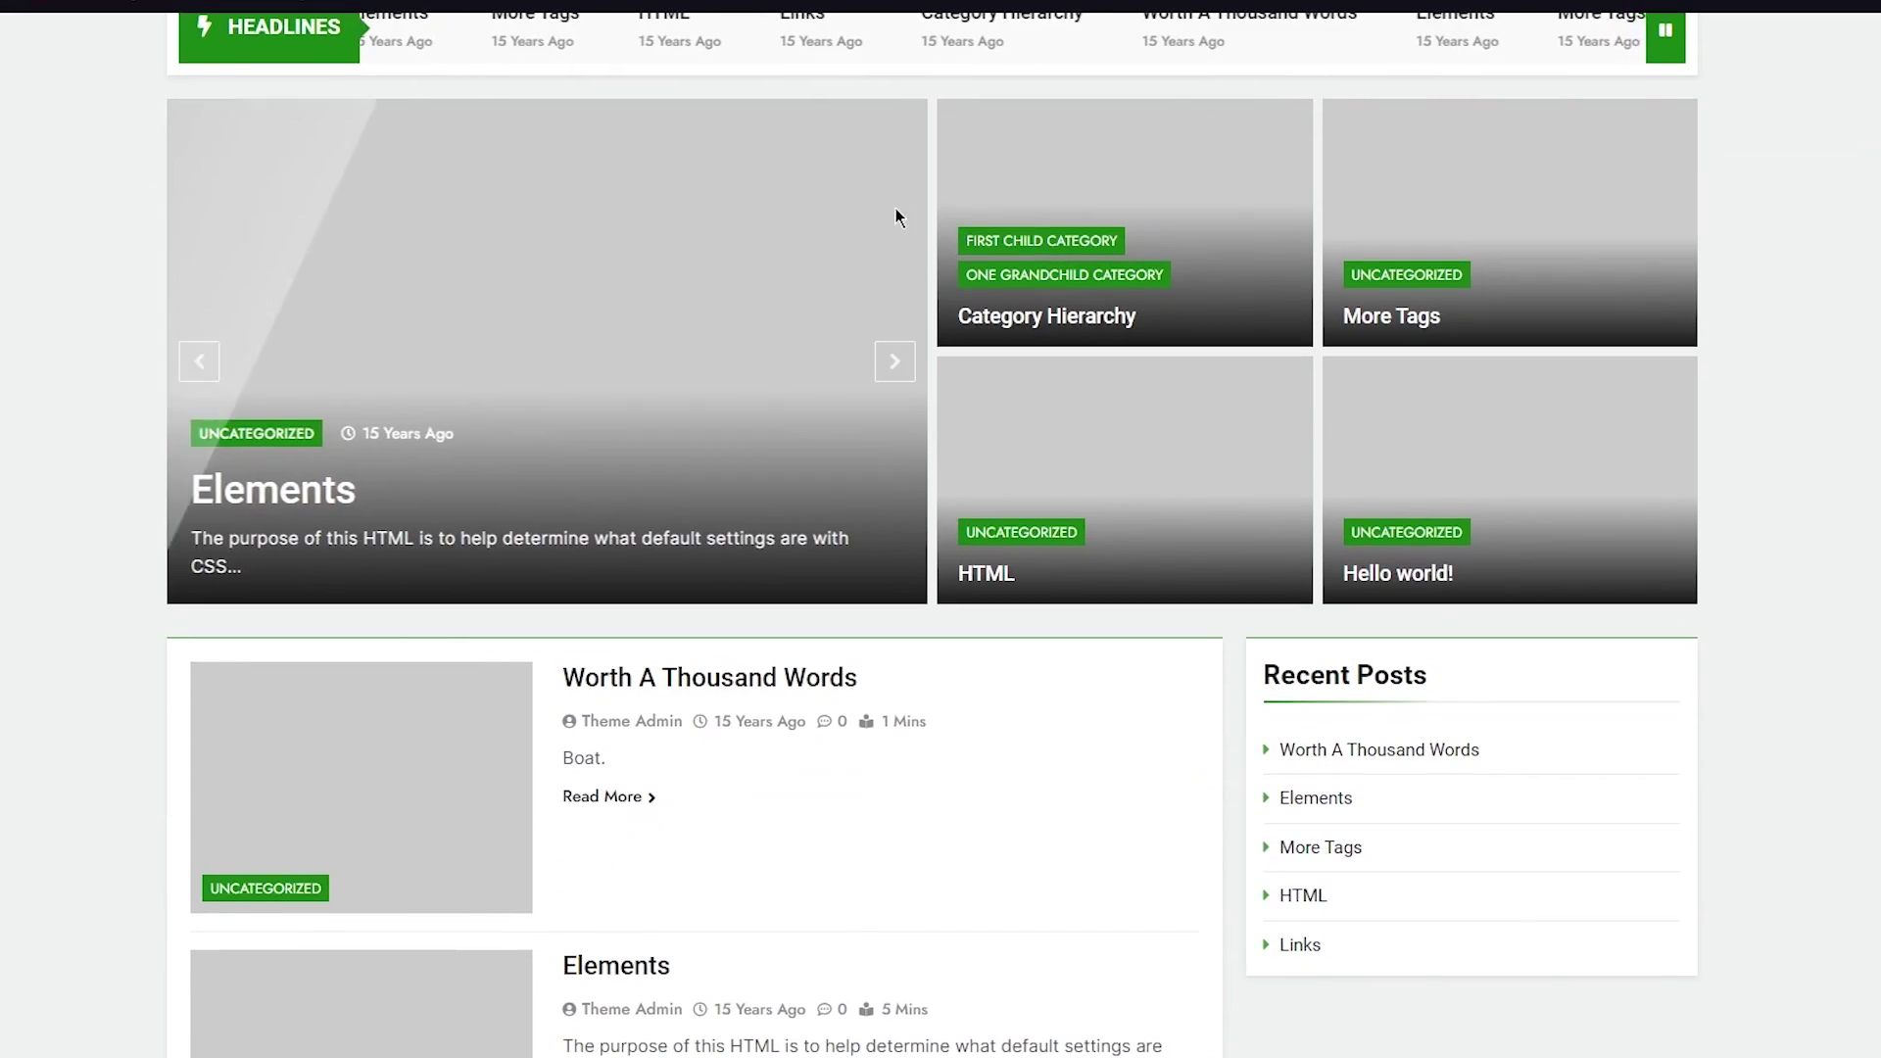
scroll(721, 384, "up", 2)
scroll(145, 413, "down", 10)
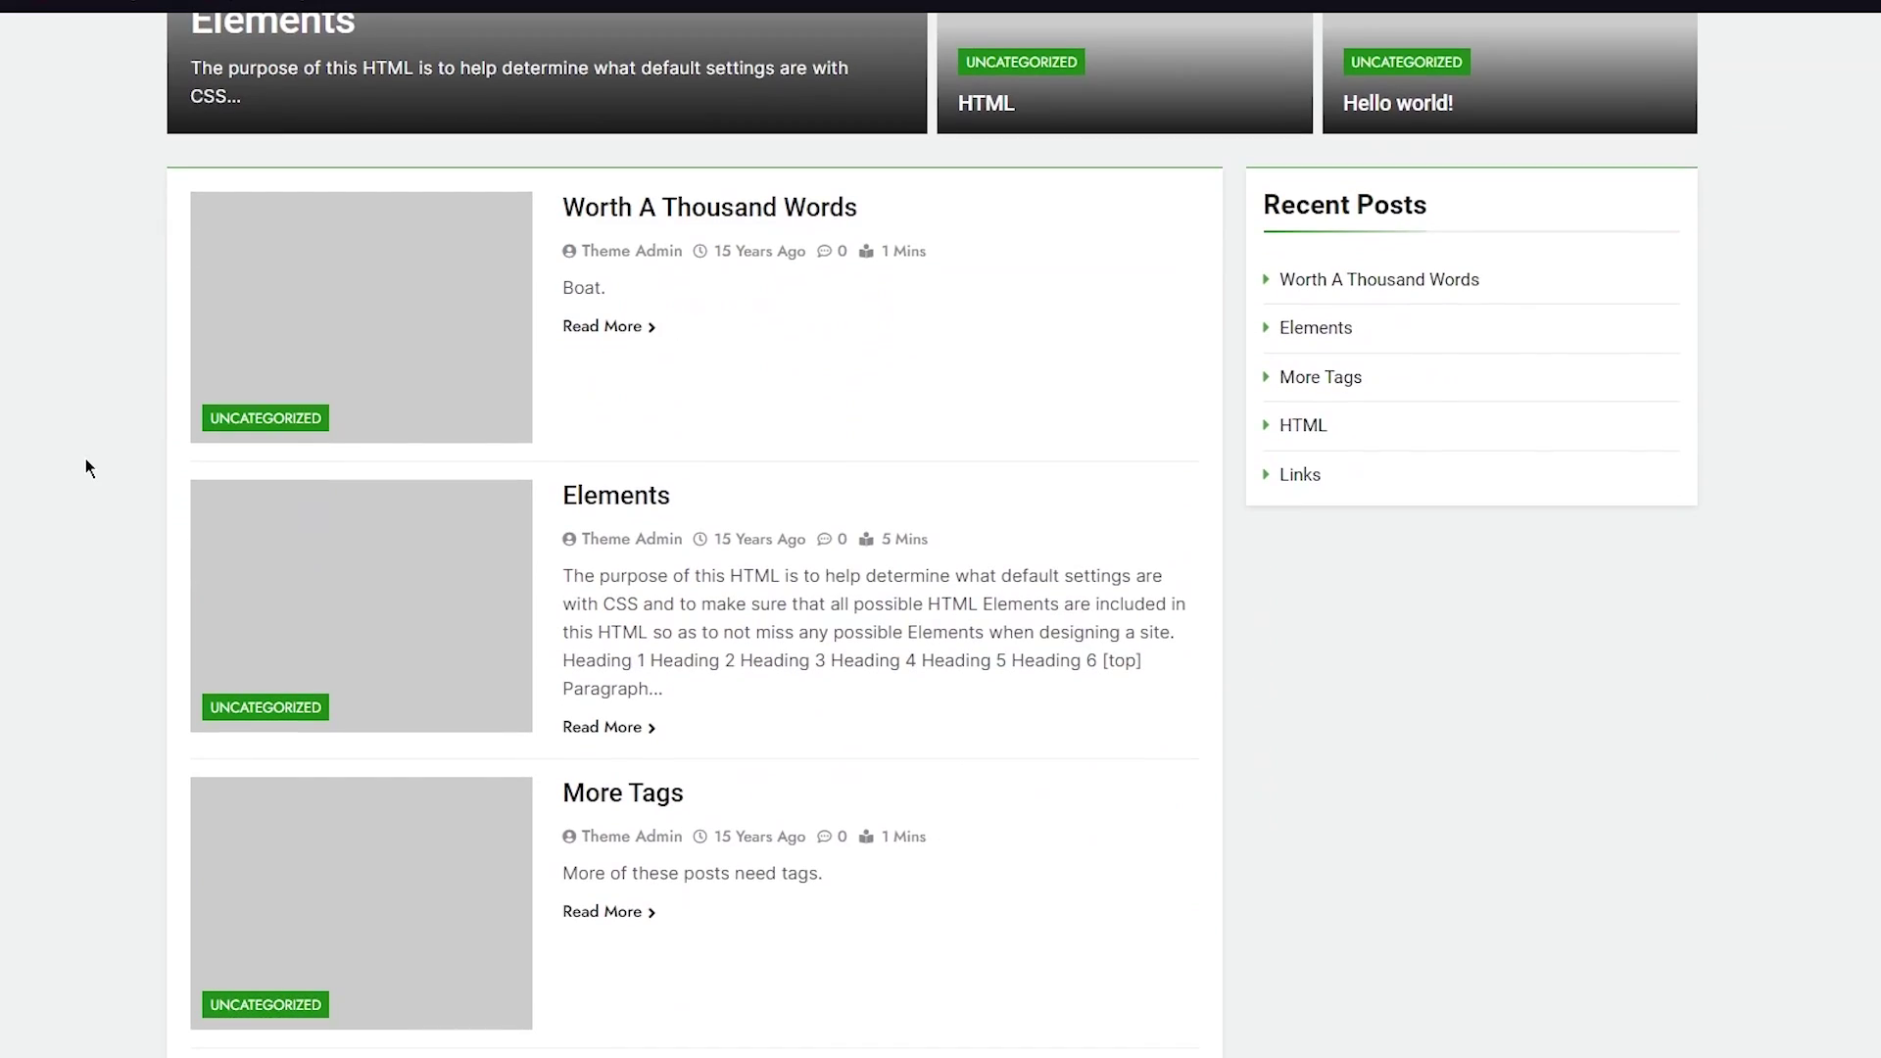
scroll(85, 447, "down", 4)
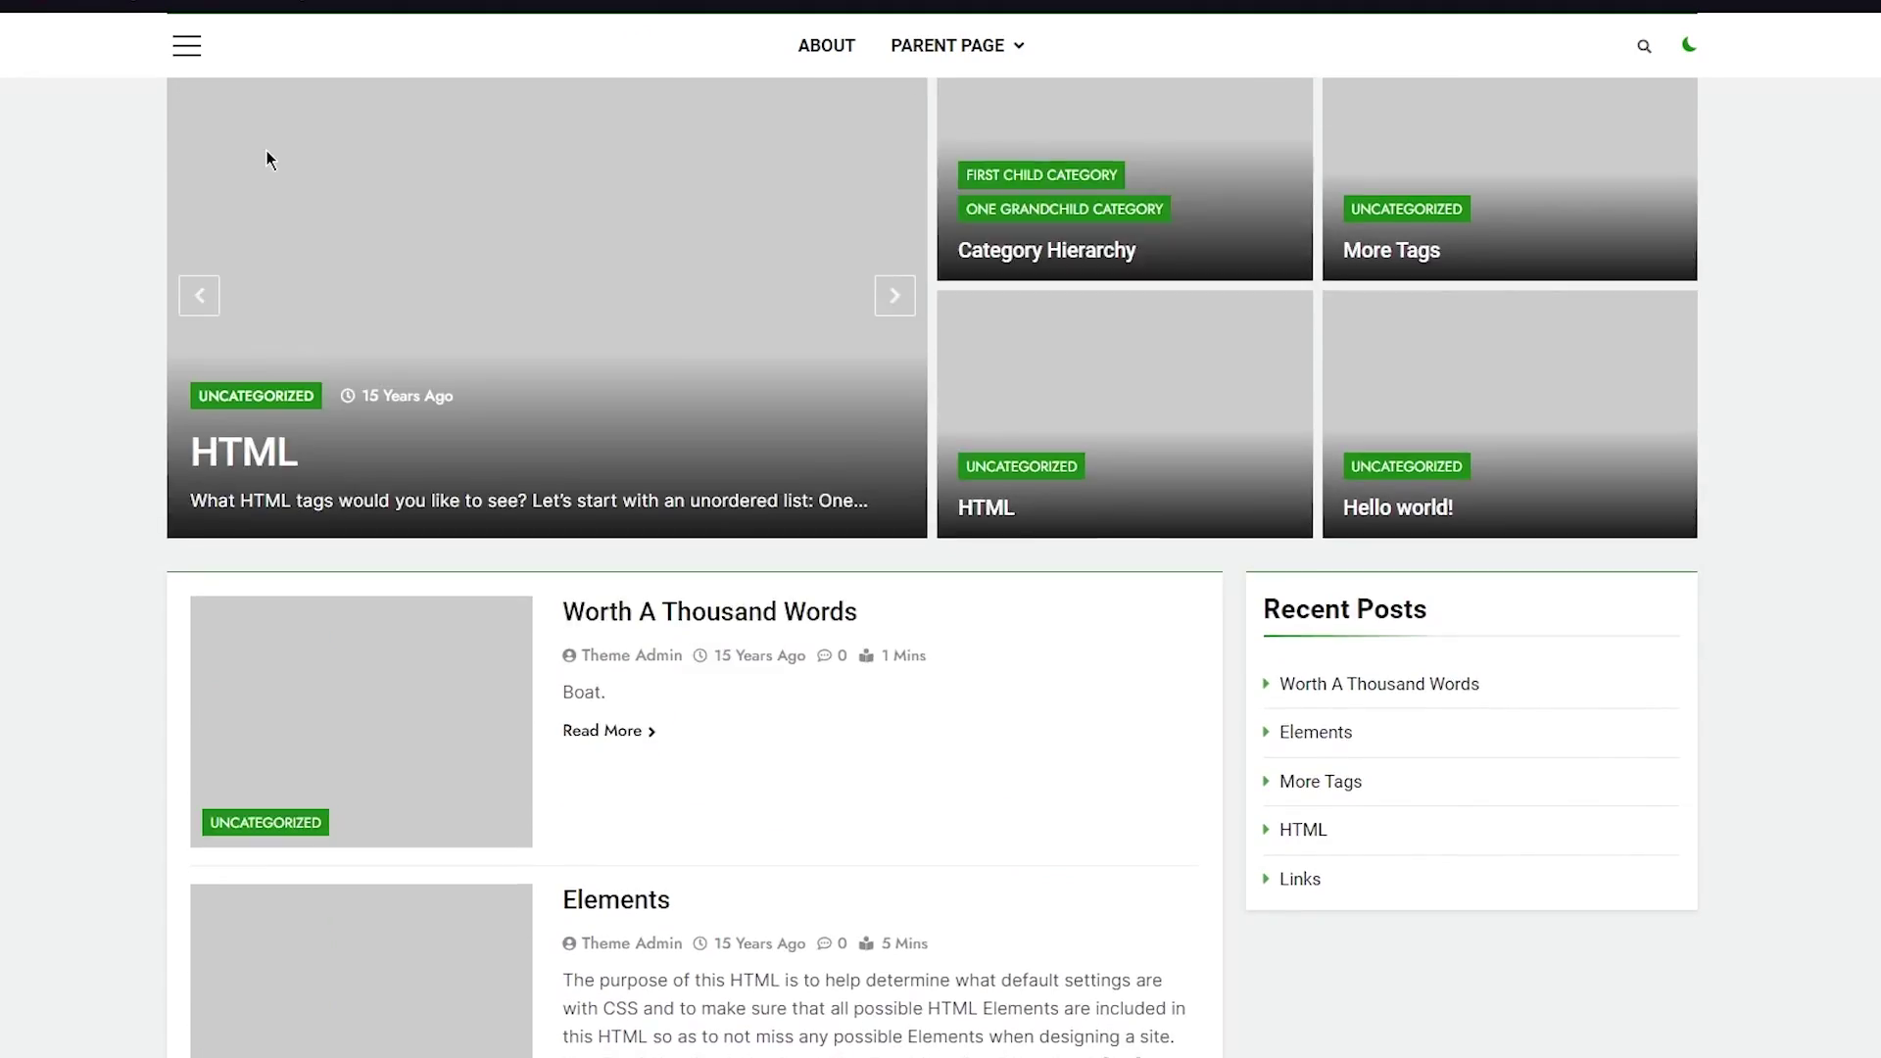
scroll(266, 150, "down", 1)
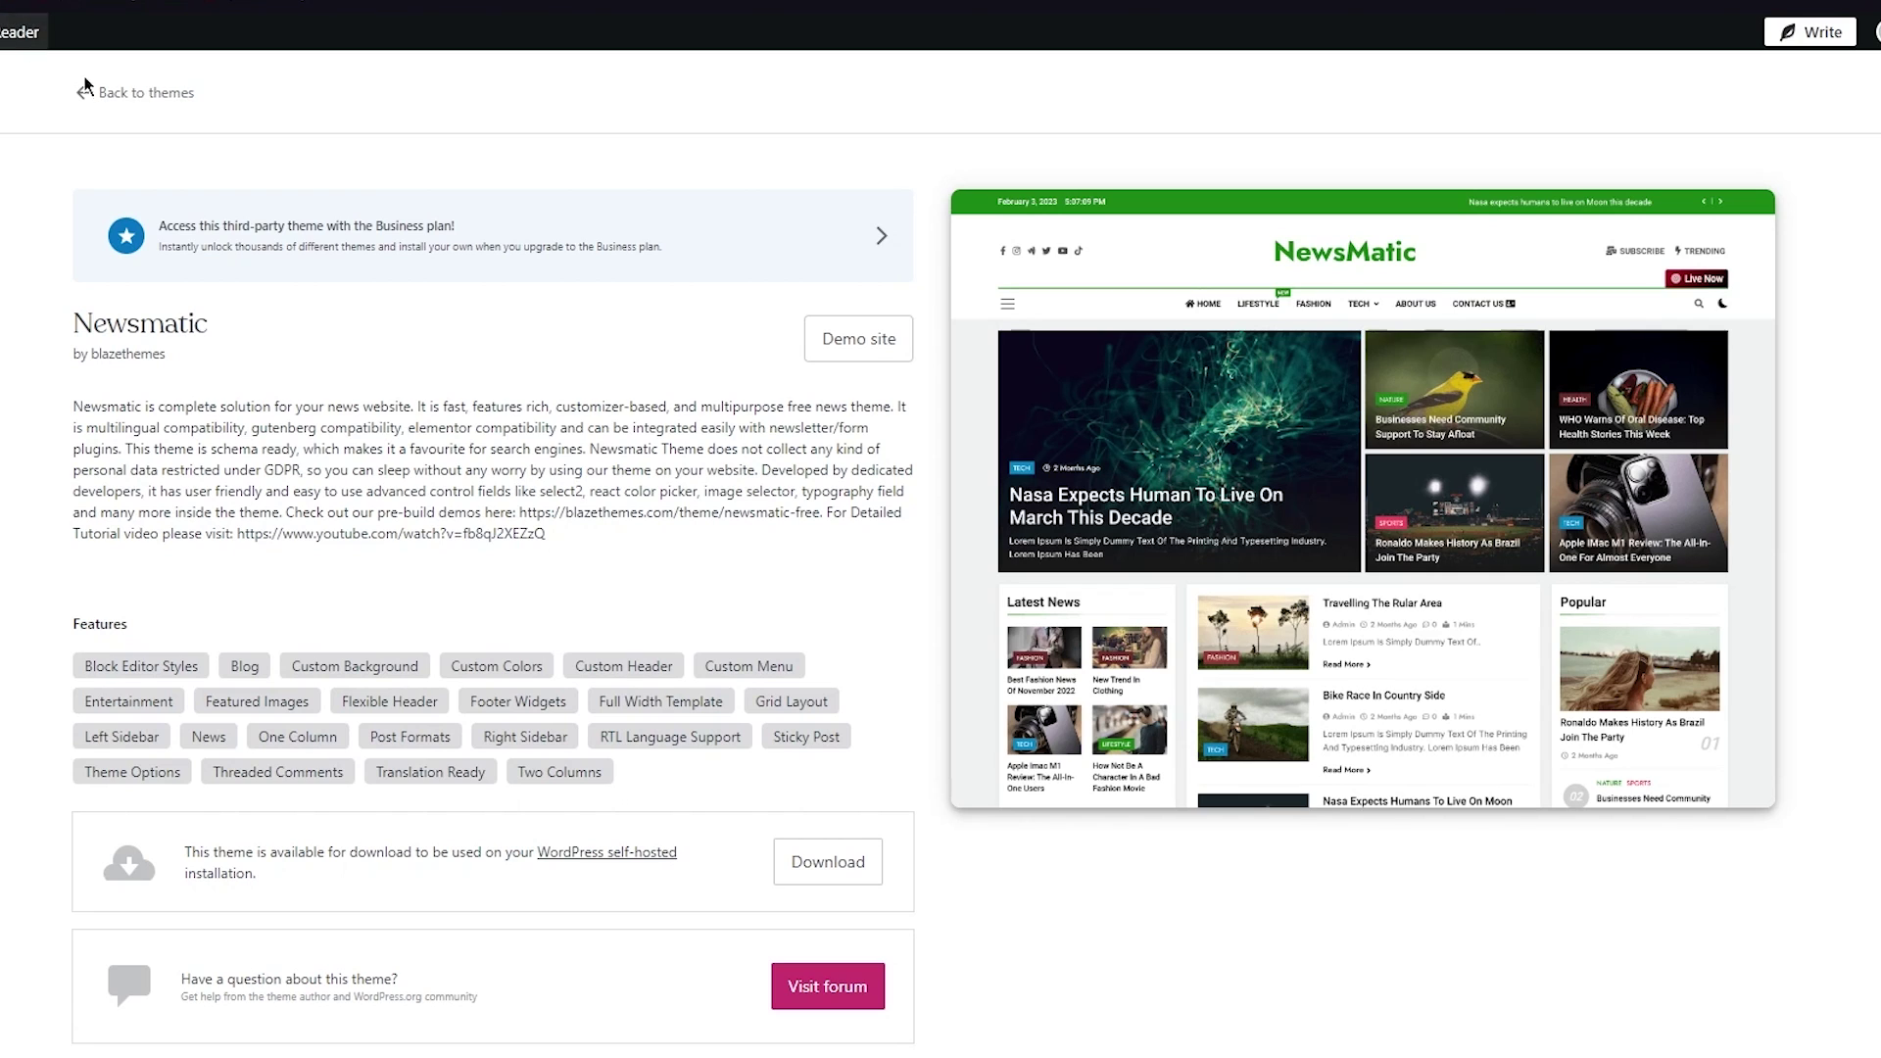
Return to the theme gallery and go to the Install theme upload page.
left_click(103, 94)
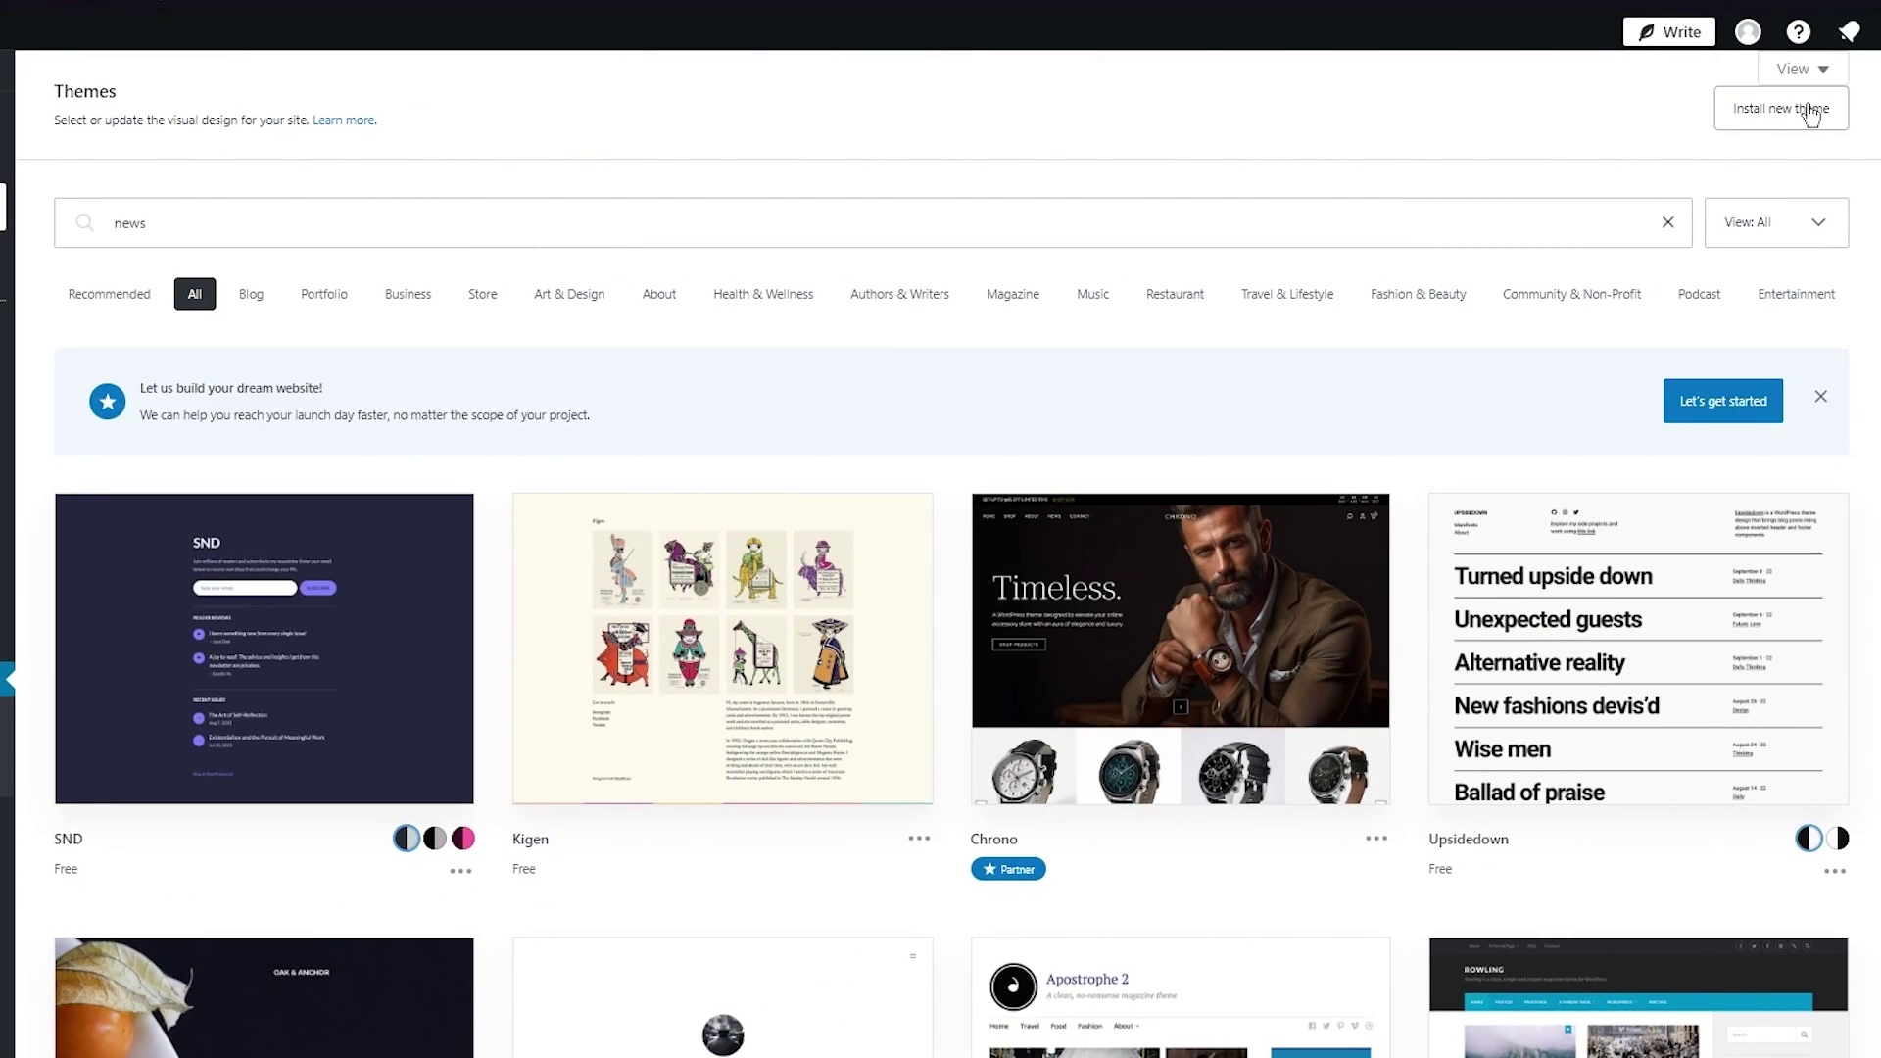
left_click(1809, 110)
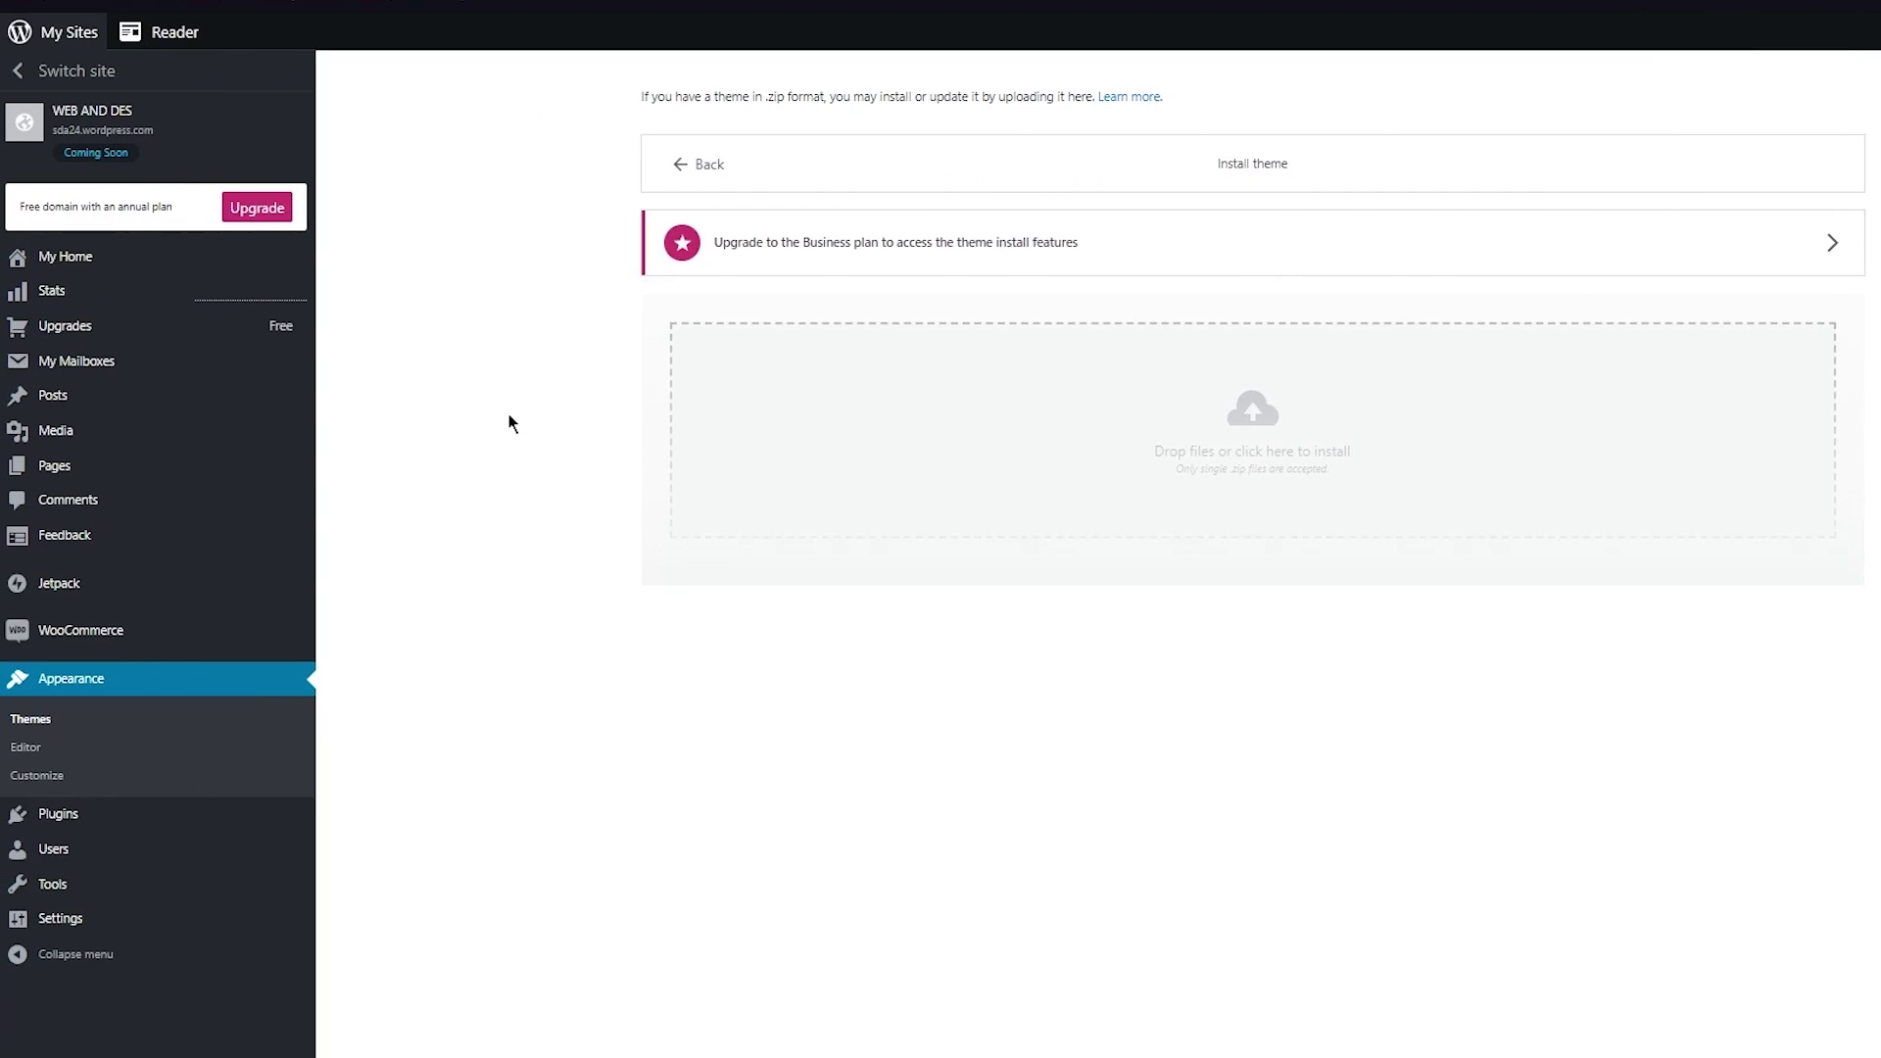
Extract newsmatic.1.2.14.zip from Downloads, open the newsmatic folder and select all its files.
key("super+e")
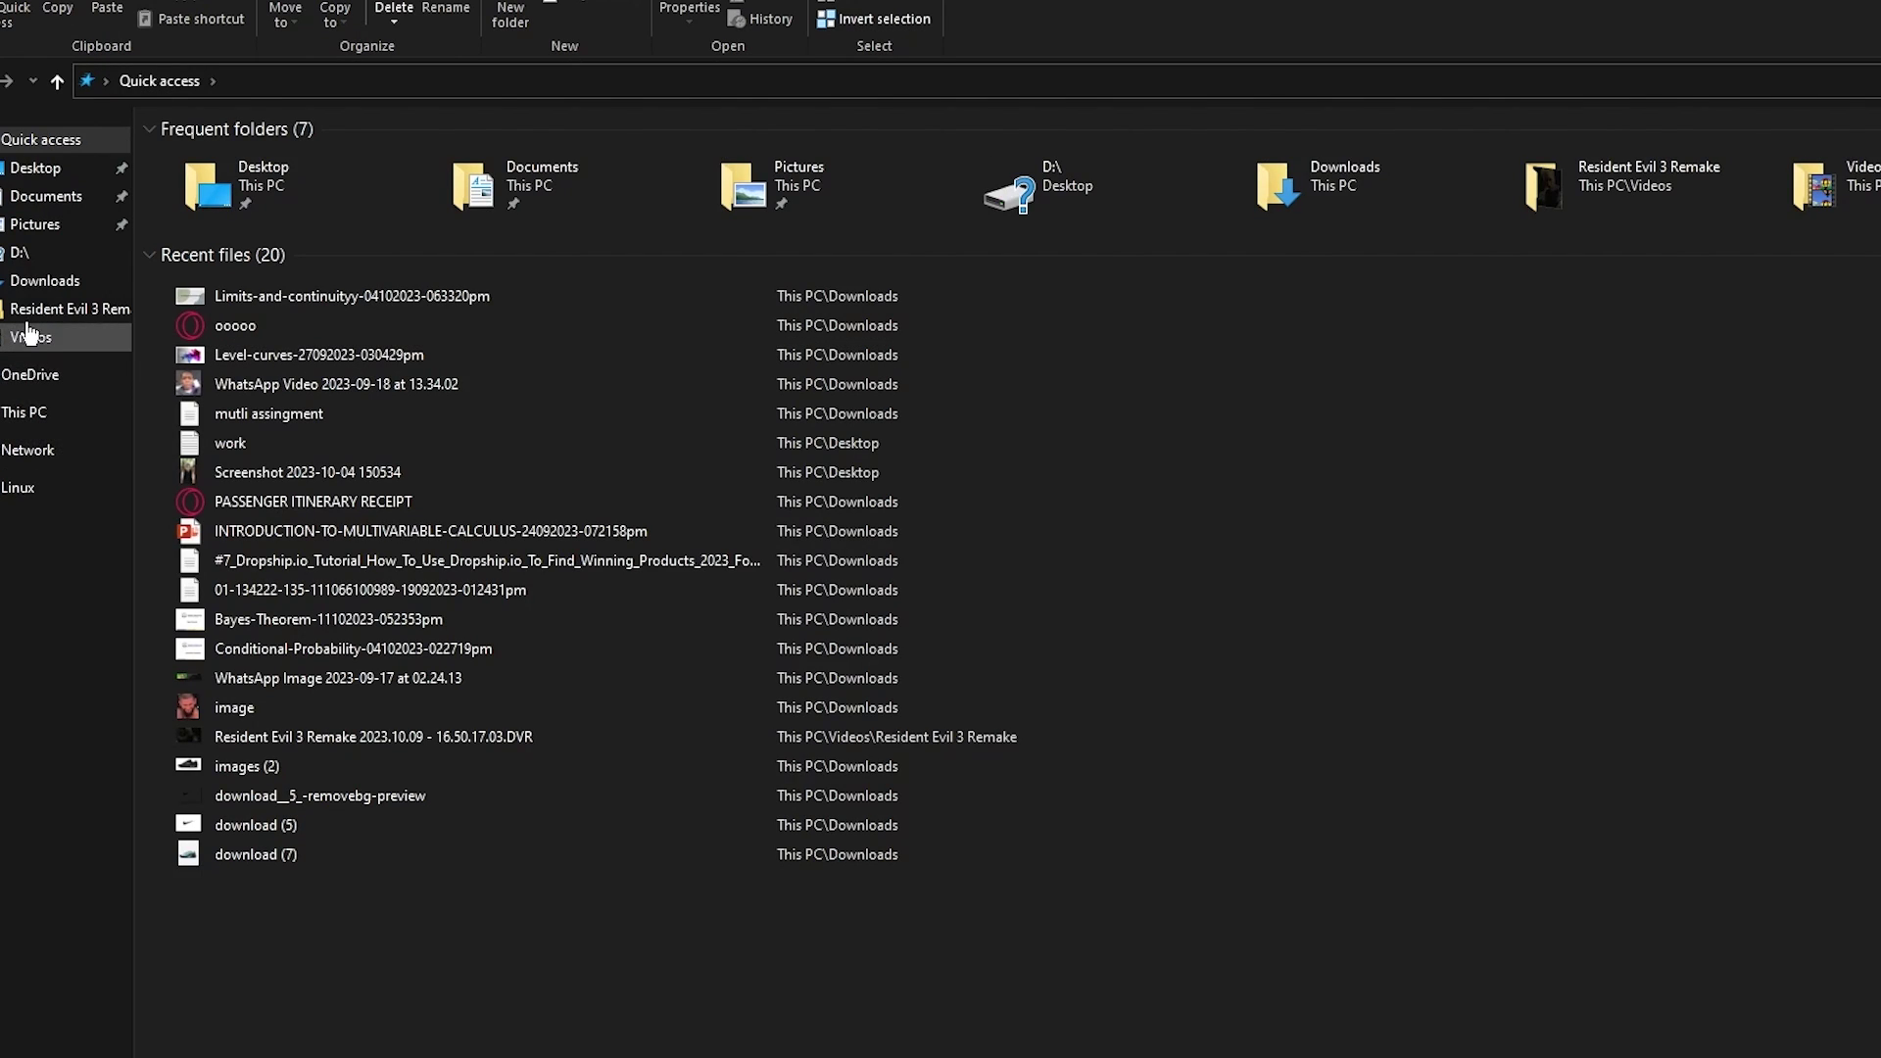
left_click(44, 281)
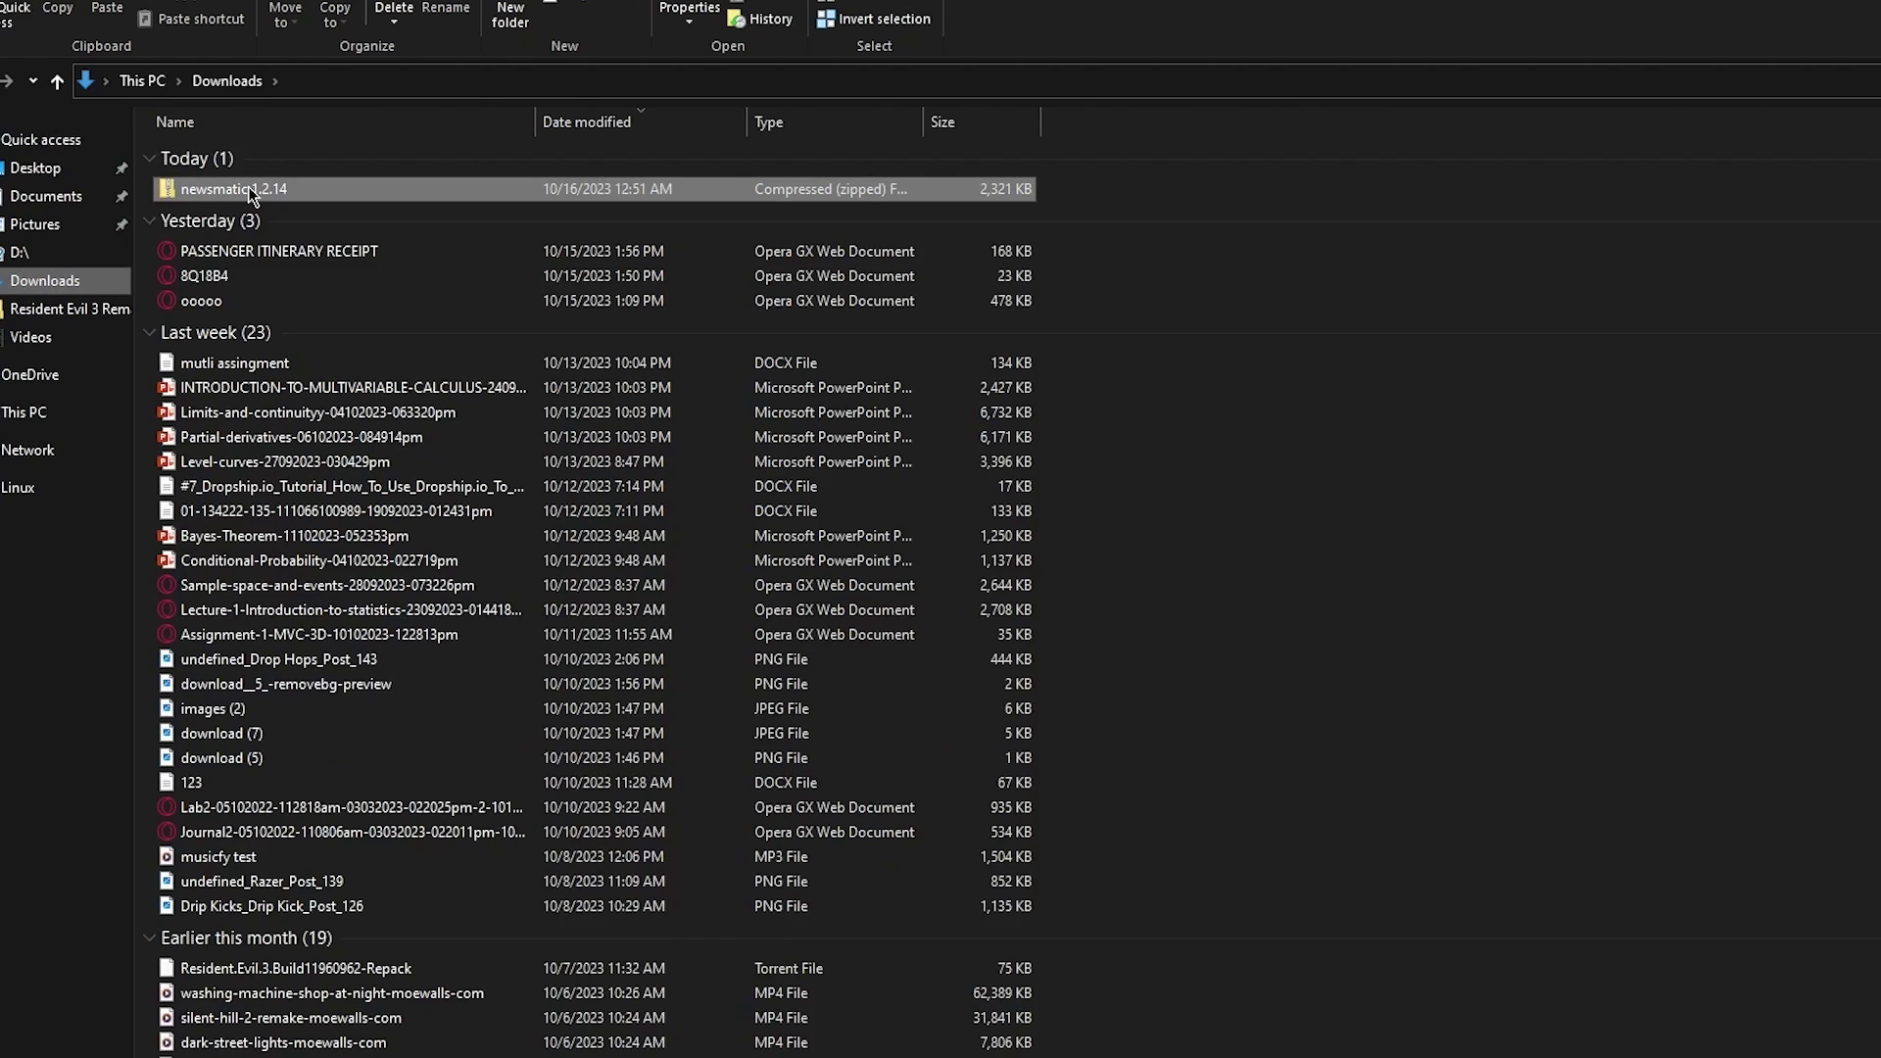
right_click(249, 186)
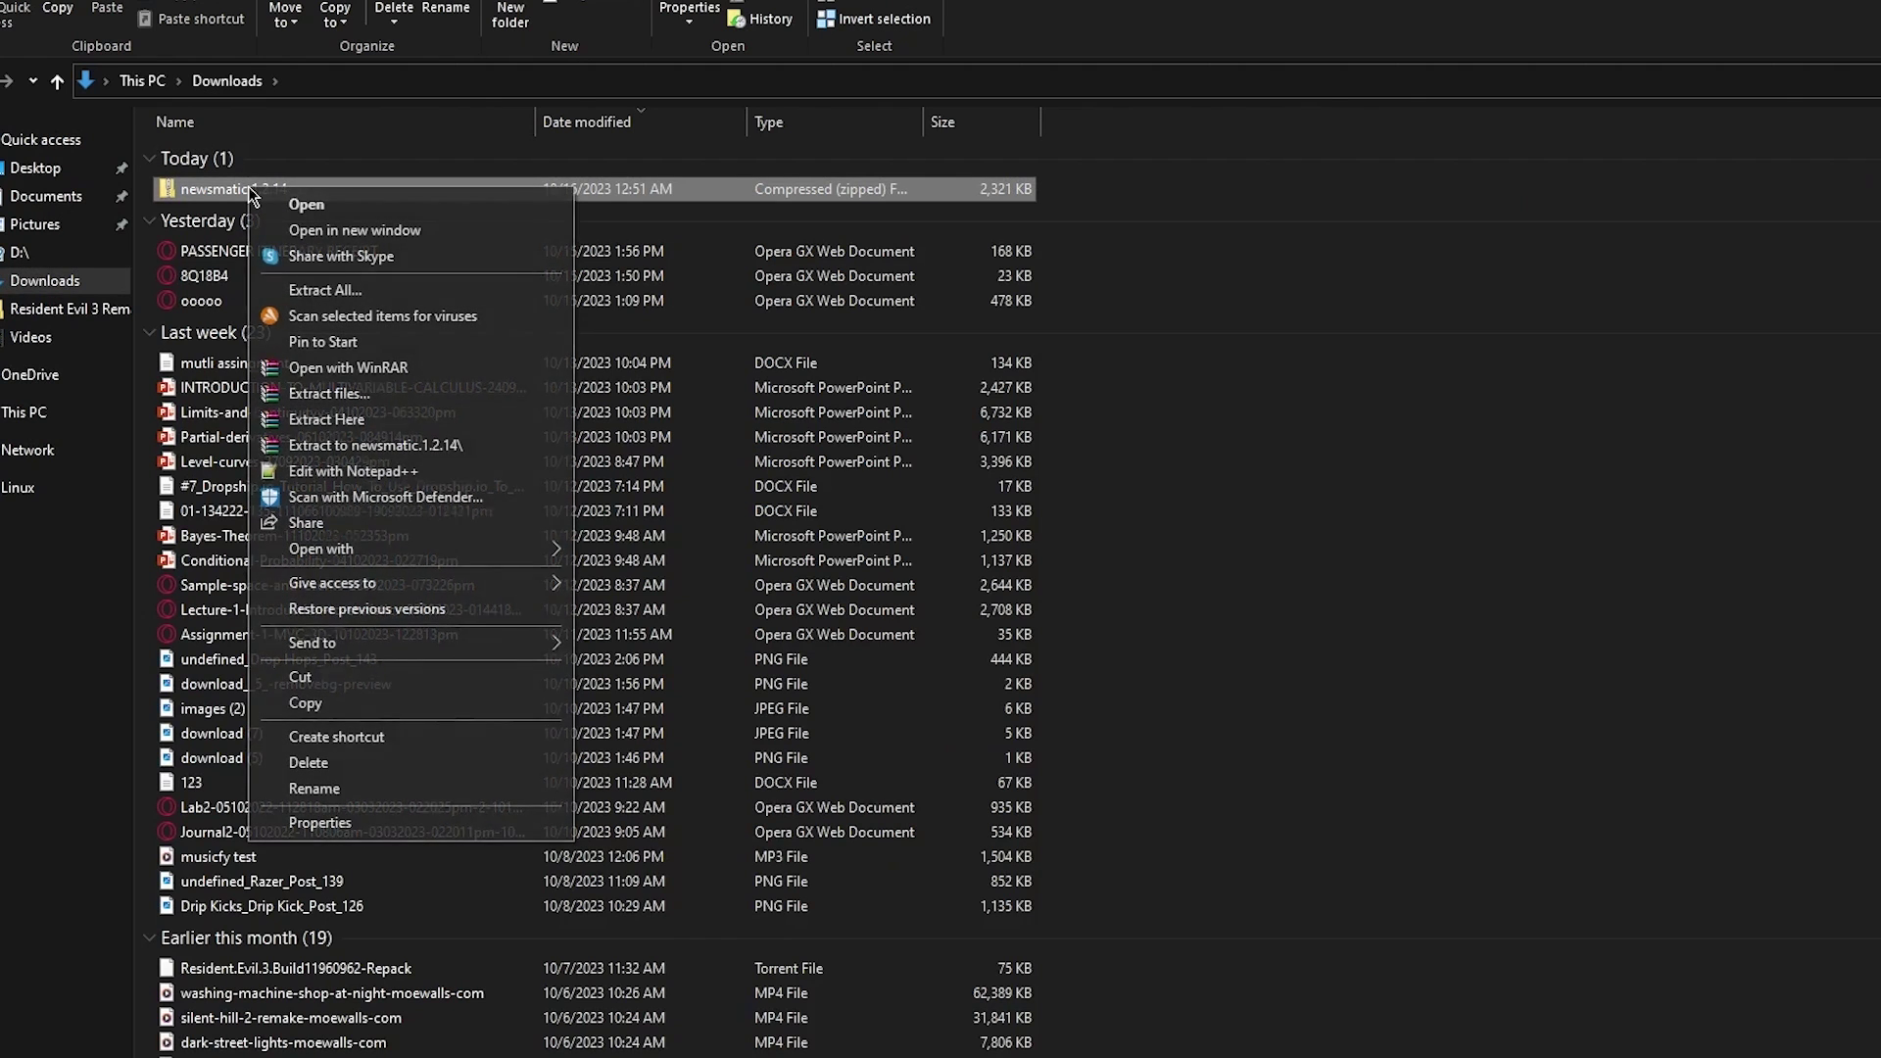
left_click(343, 446)
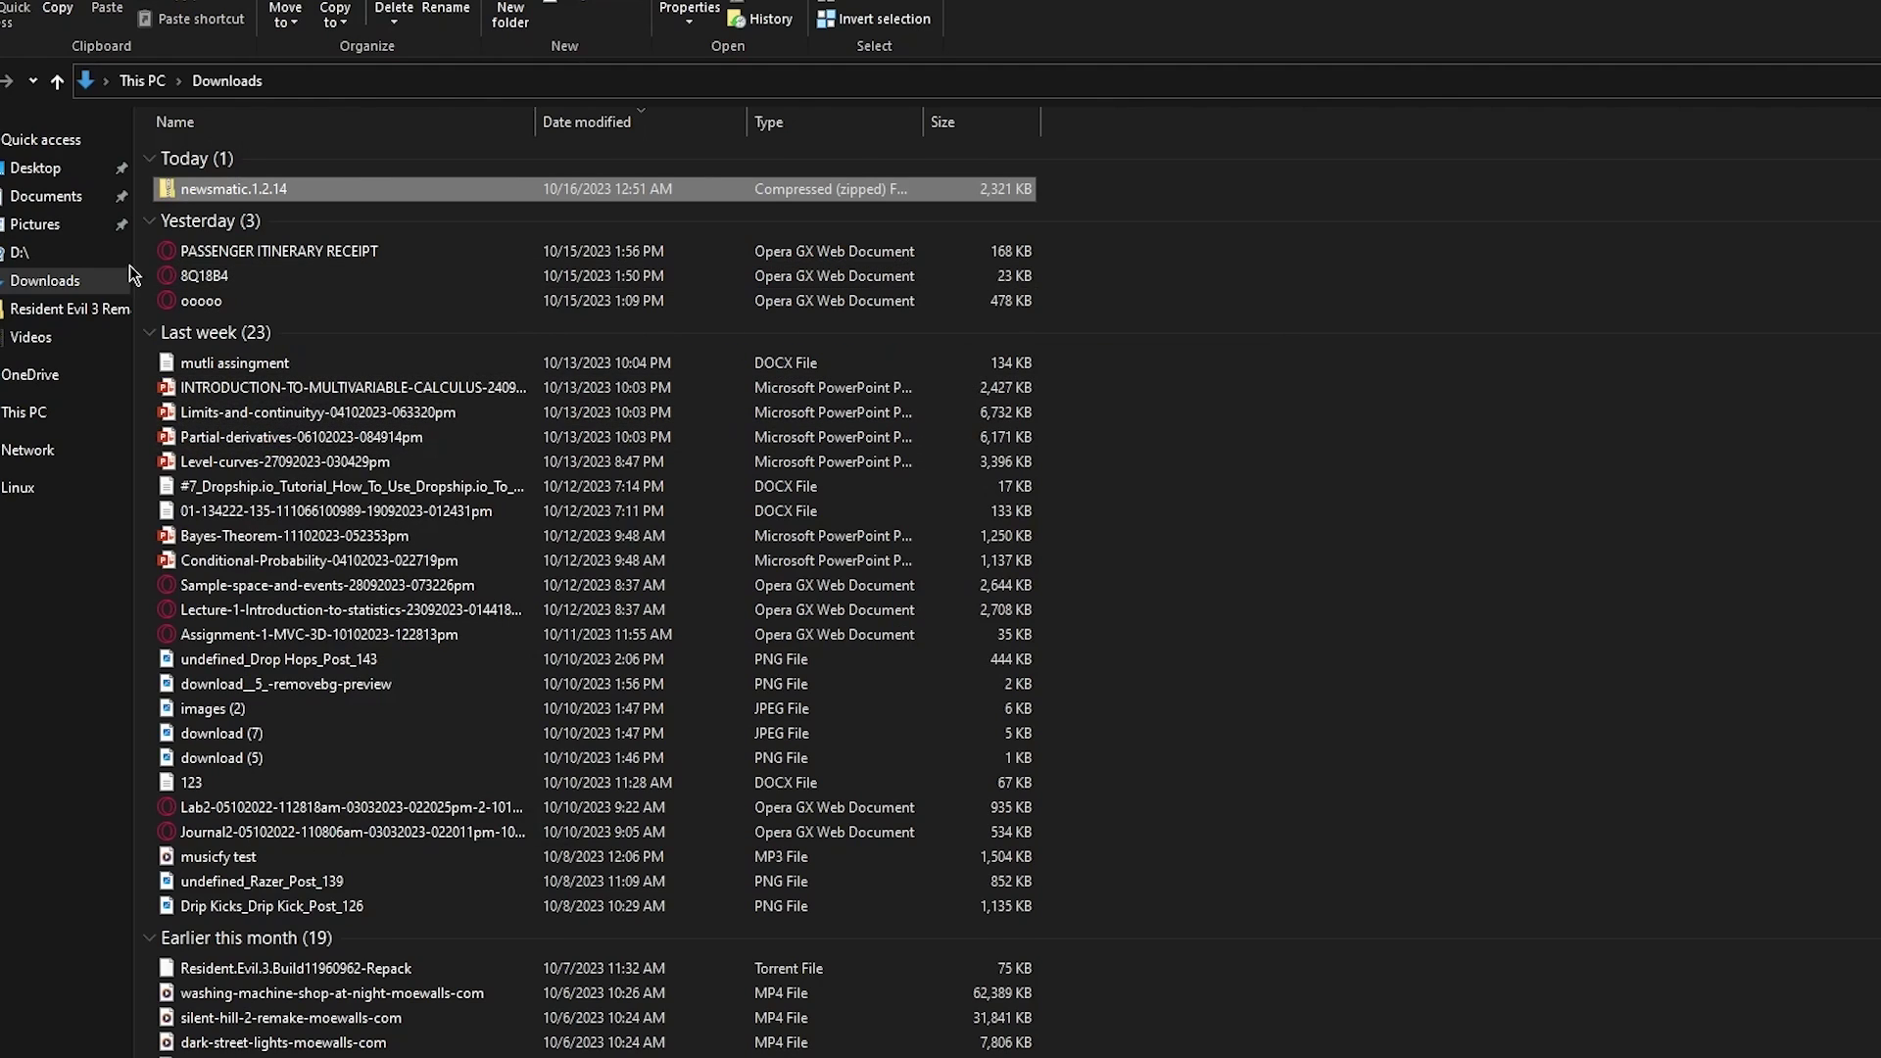
double_click(252, 215)
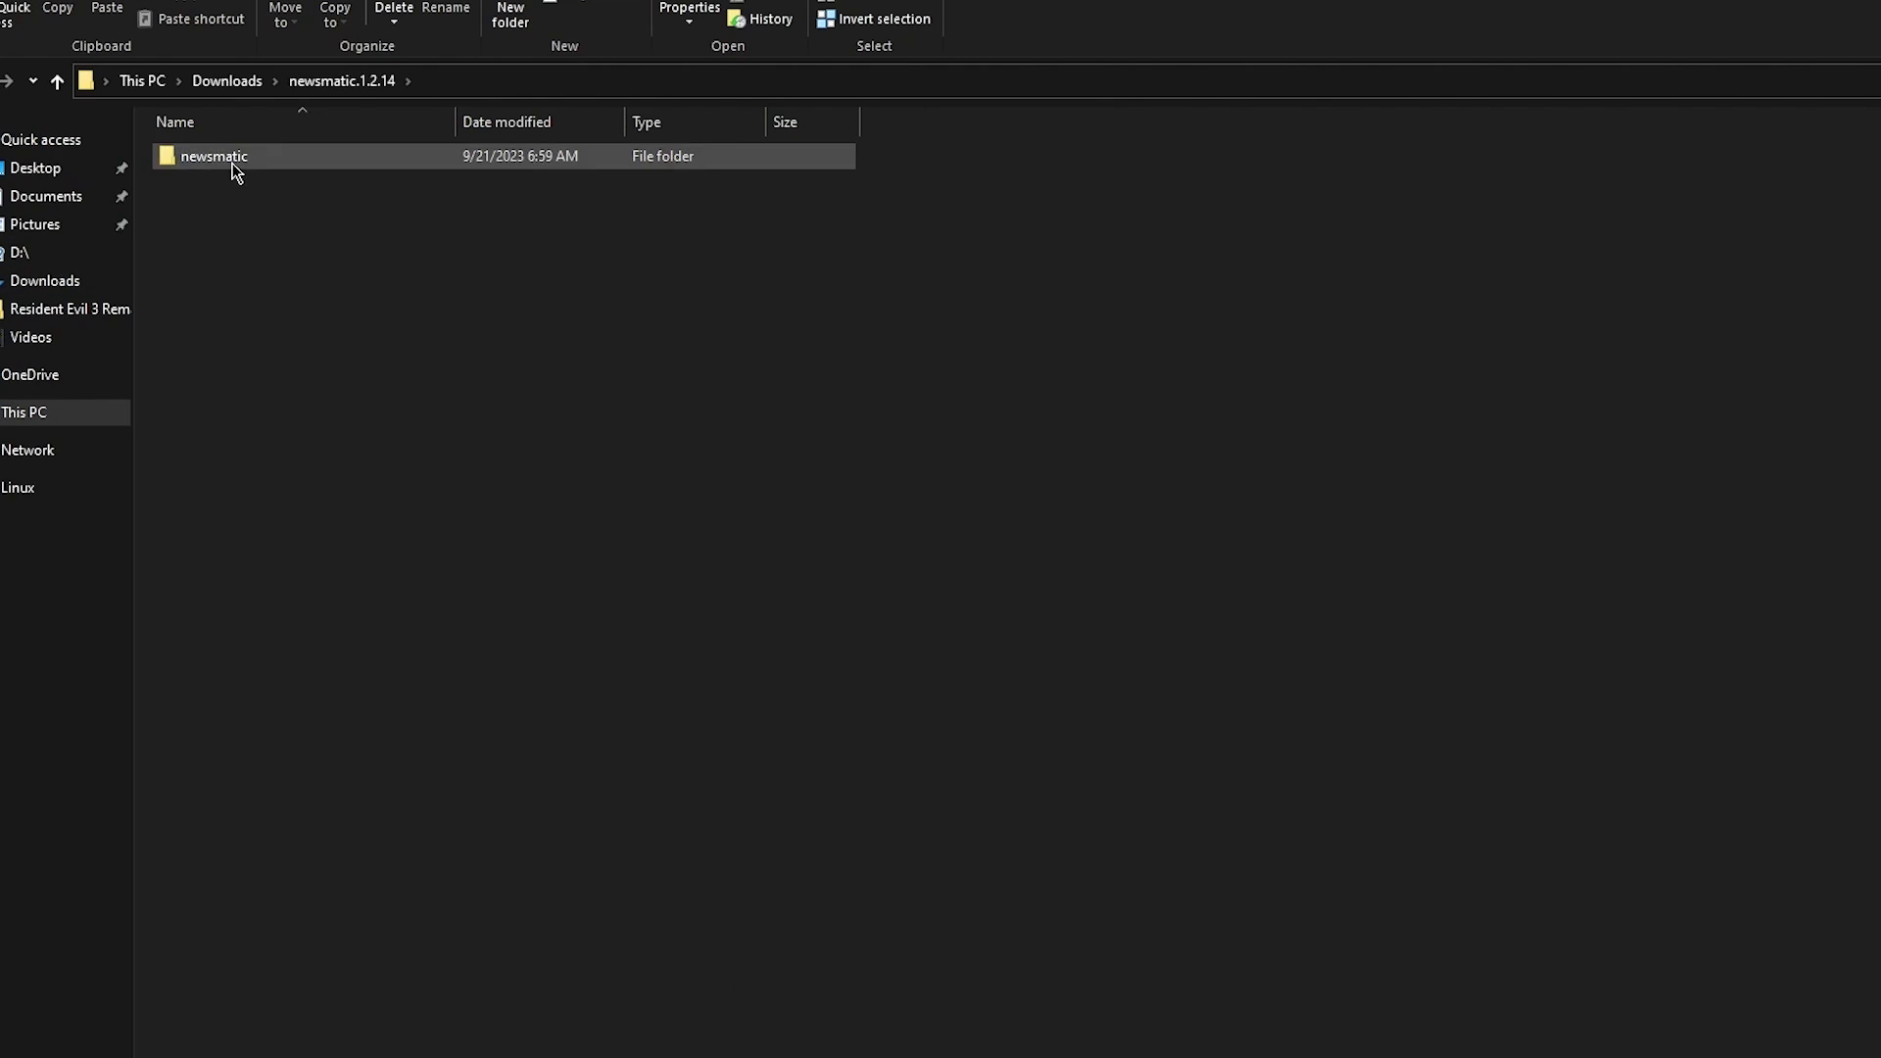
double_click(233, 160)
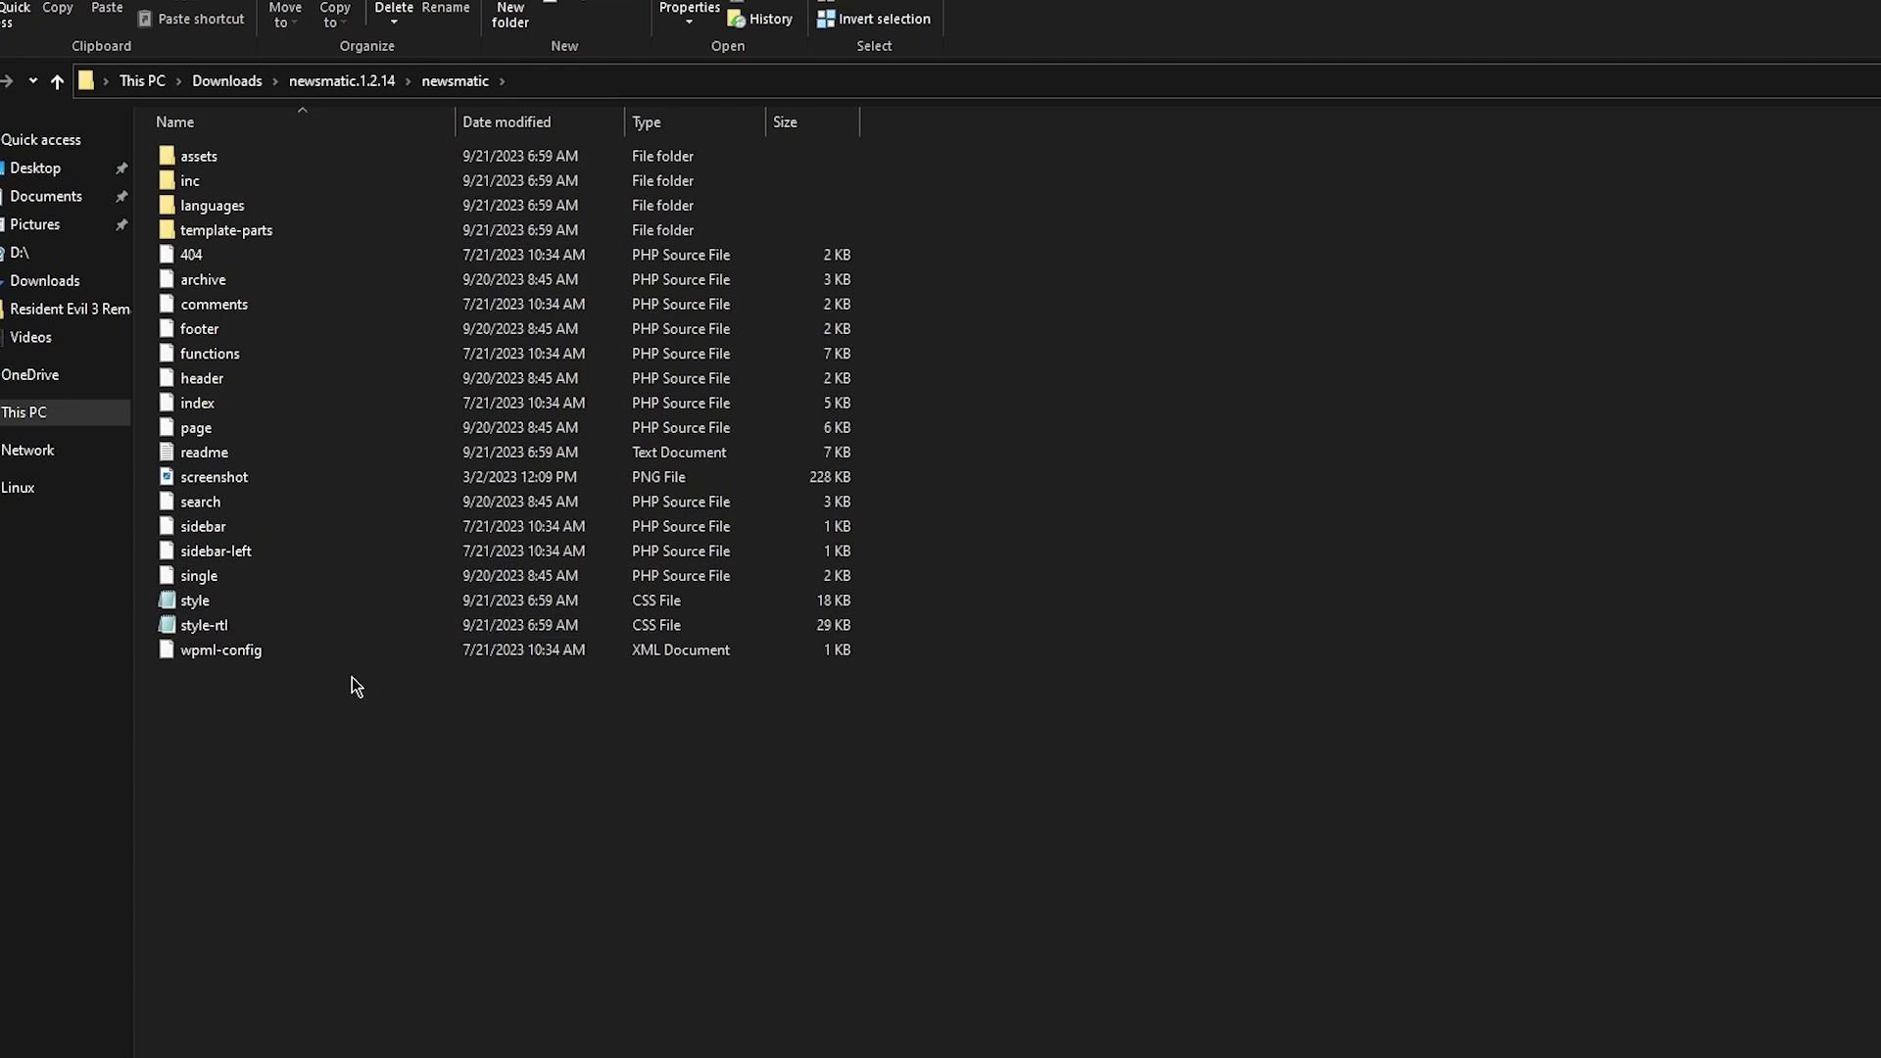
left_click_drag(339, 732, 599, 731)
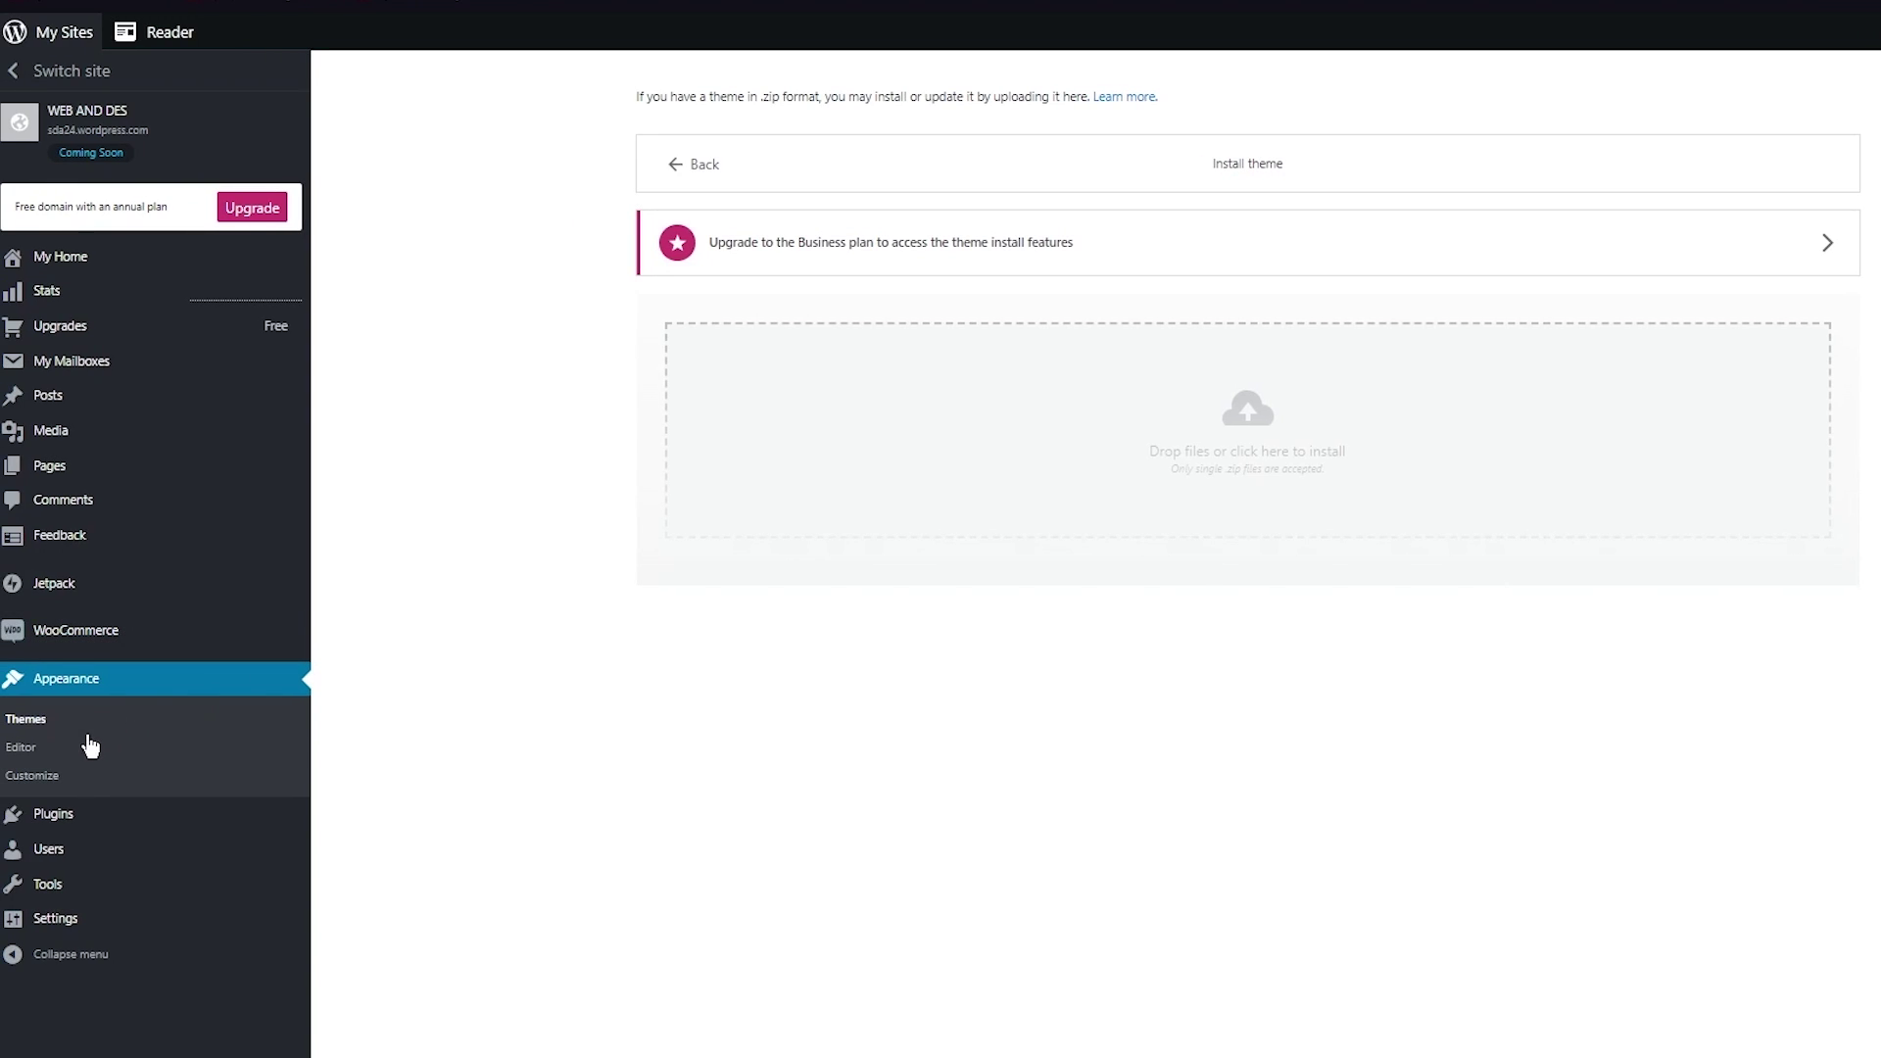
Open the site editor's Styles panel and dismiss the premium upgrade prompt to see variations like Charcoal.
left_click(59, 749)
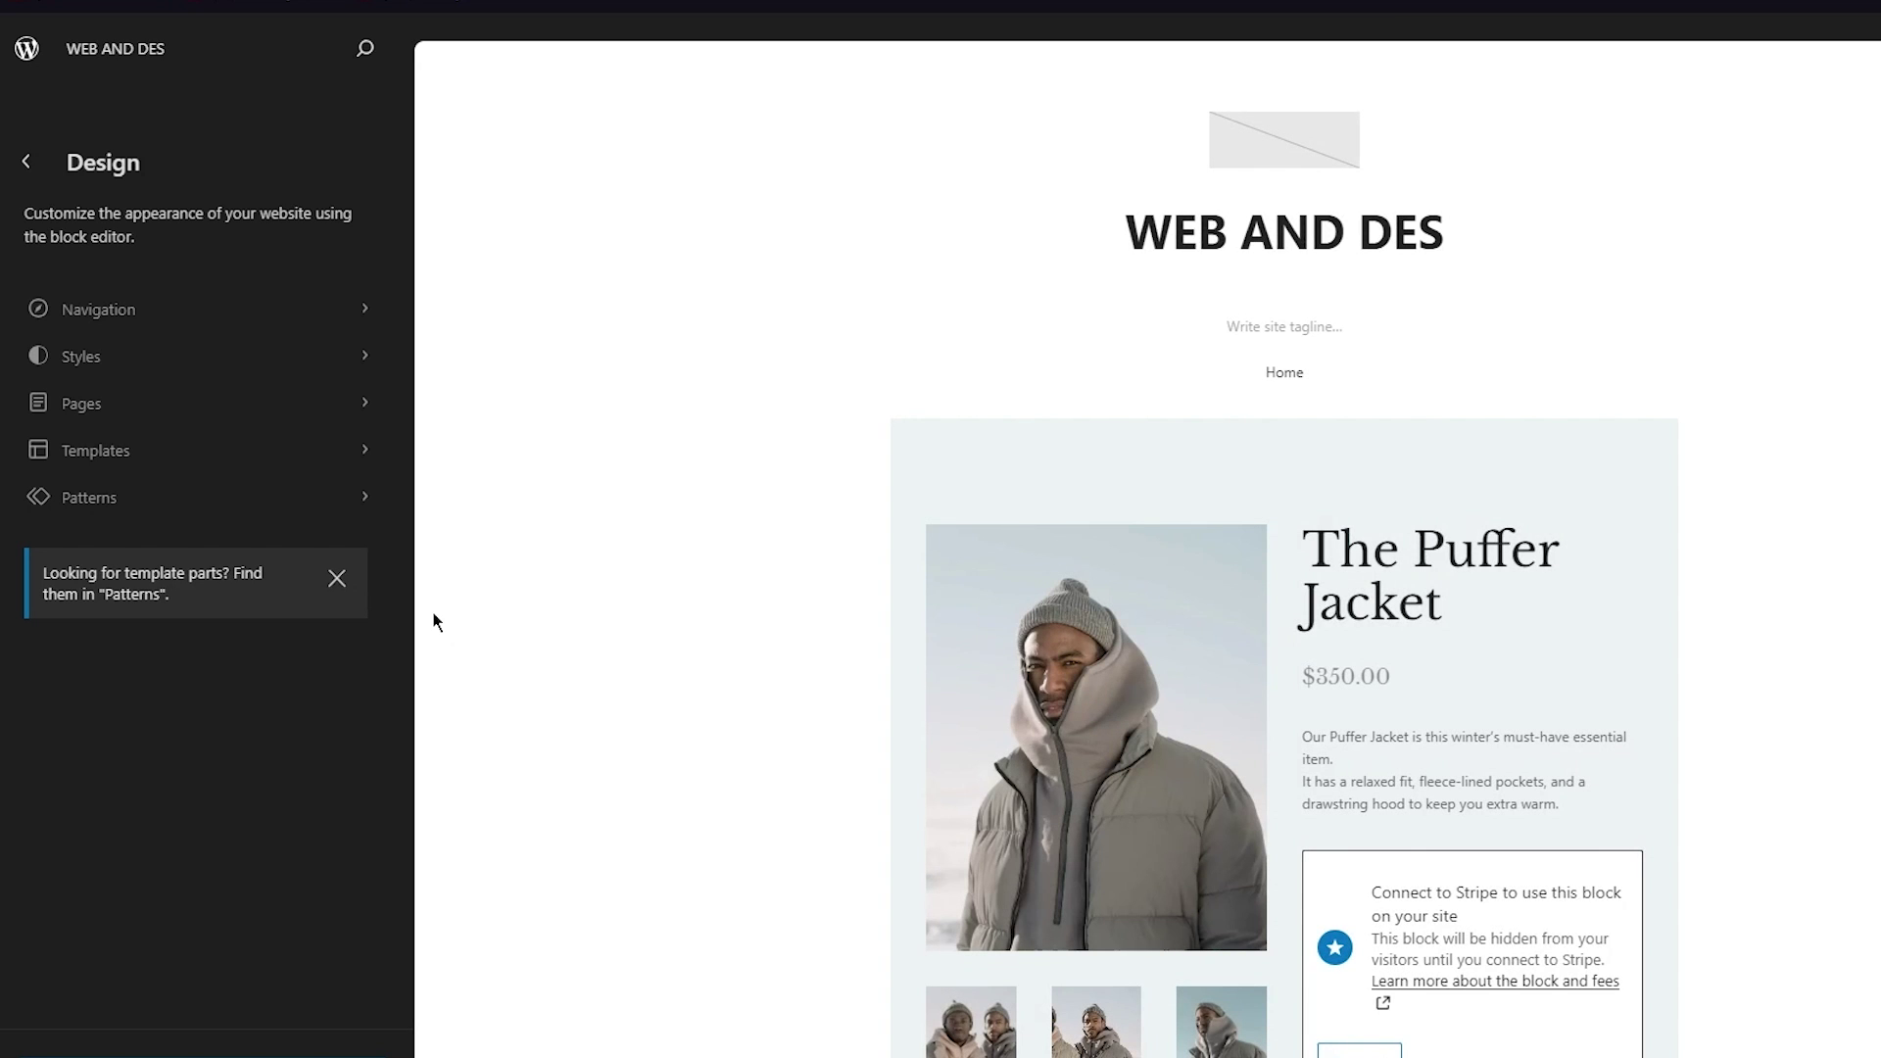
scroll(882, 686, "down", 8)
scroll(911, 643, "up", 8)
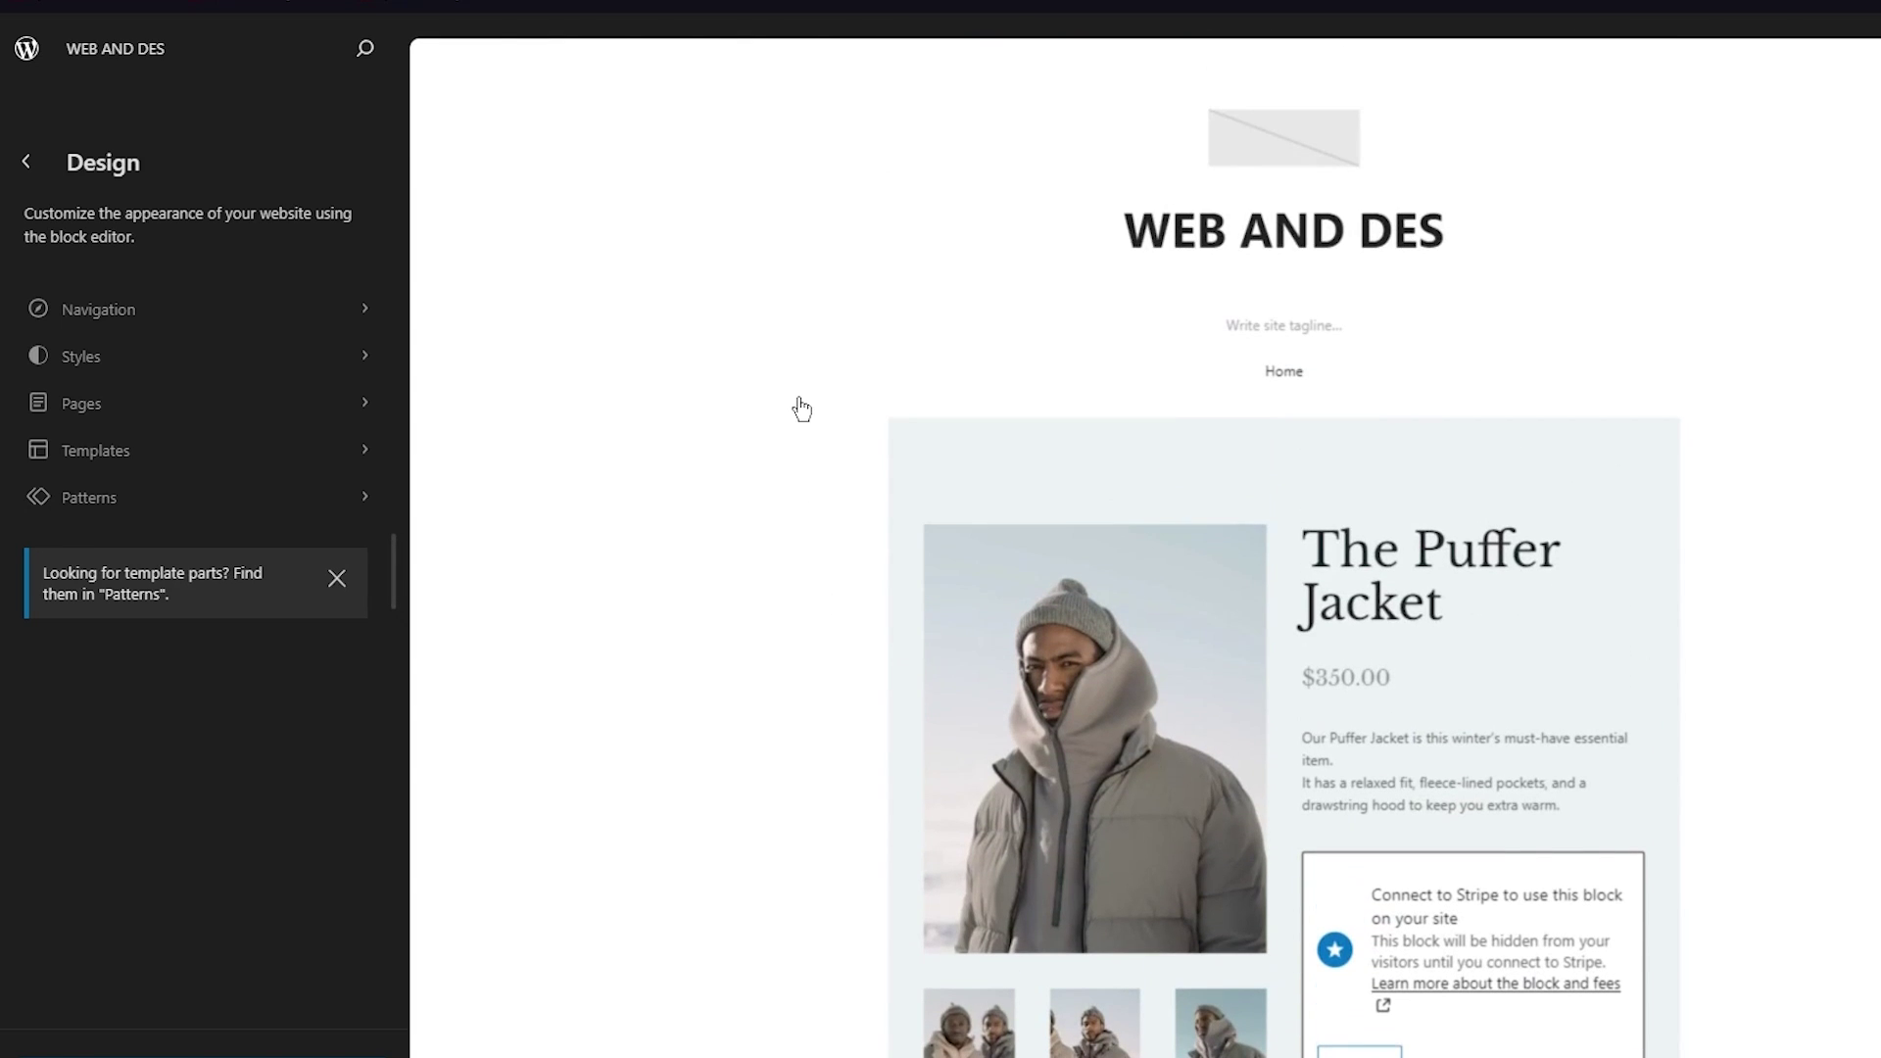
left_click(294, 402)
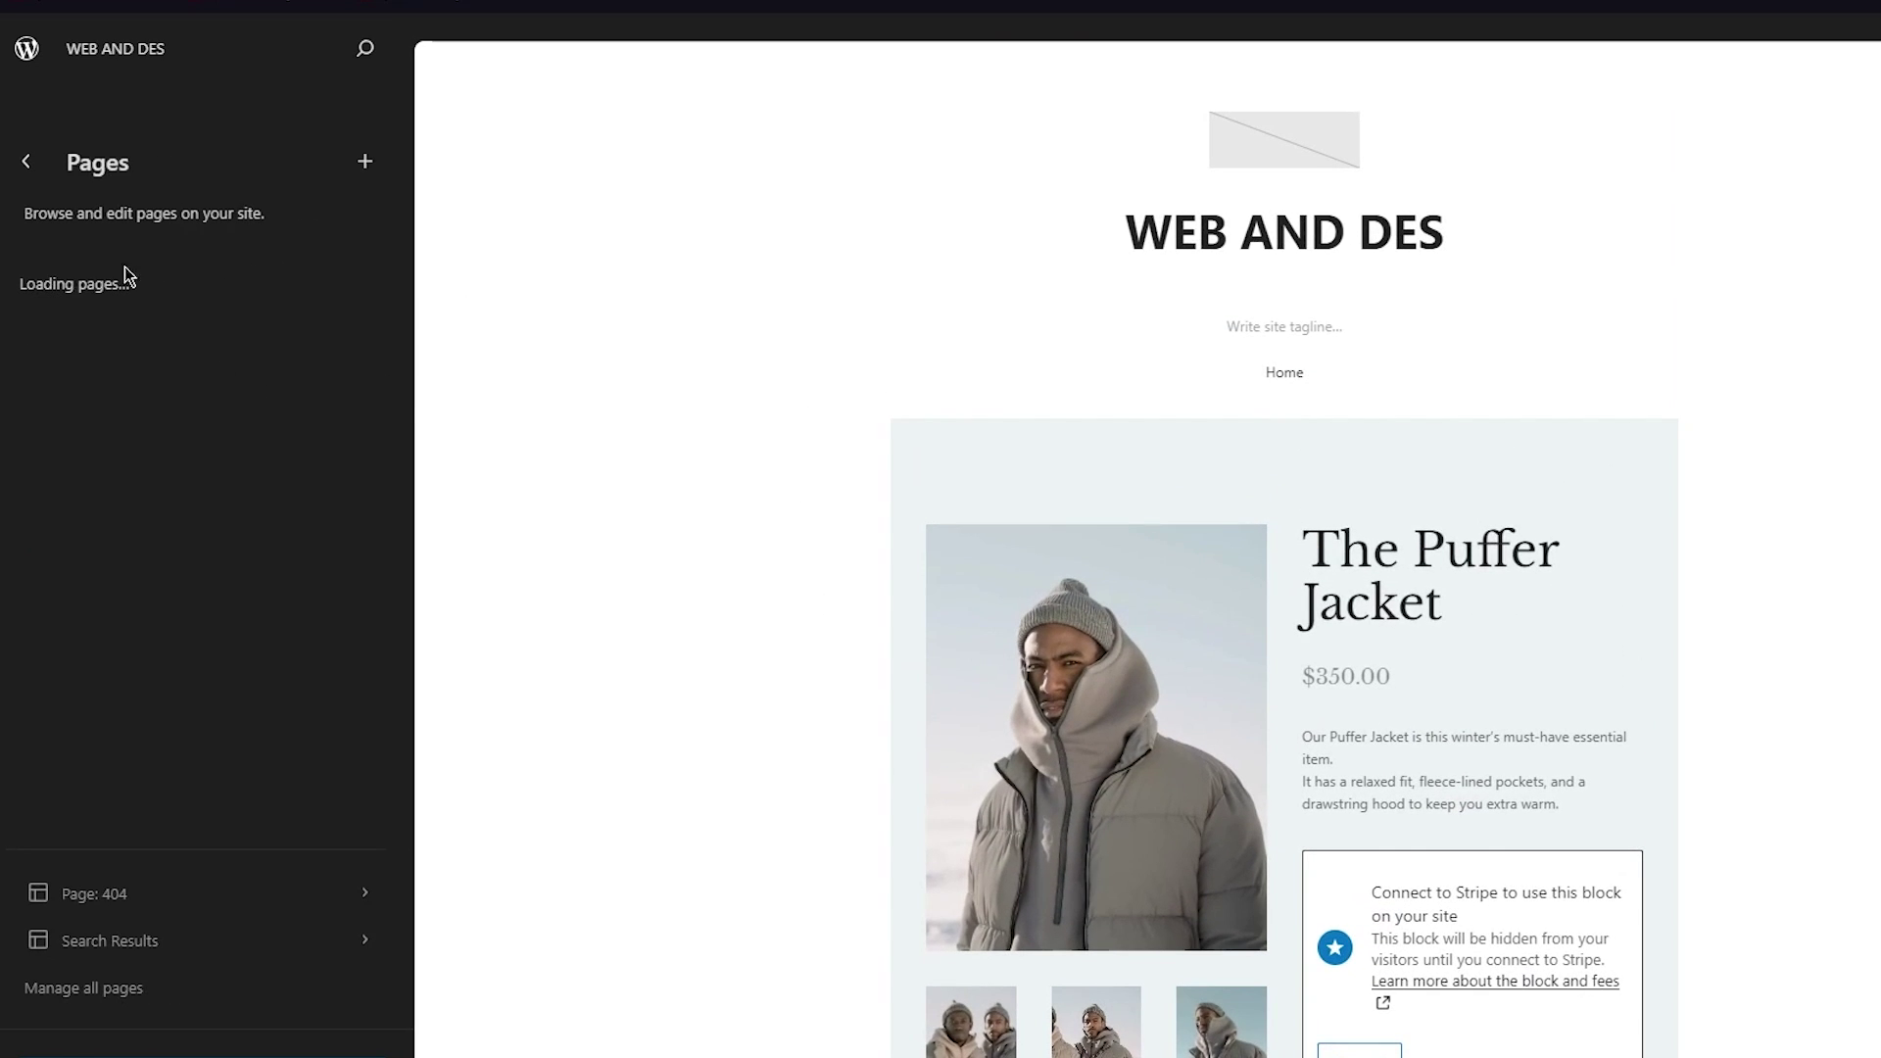
left_click(30, 163)
left_click(280, 360)
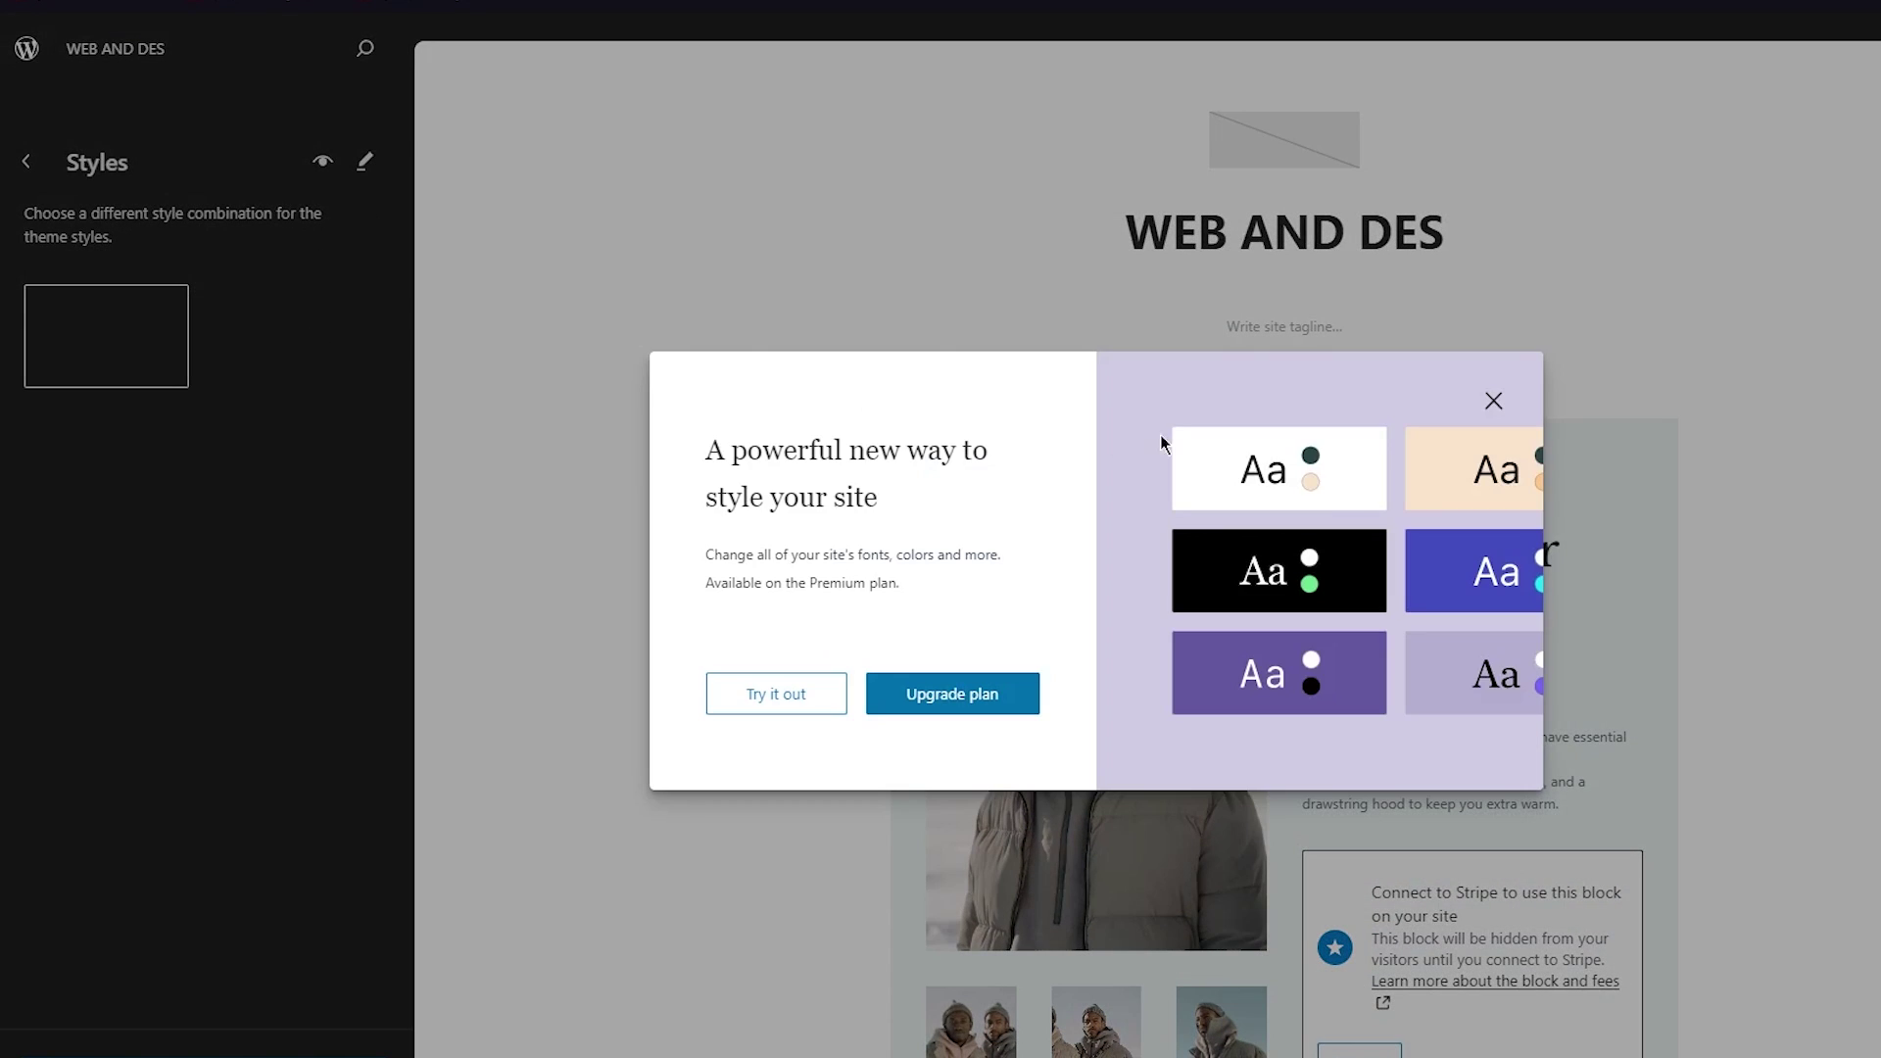
left_click(1493, 400)
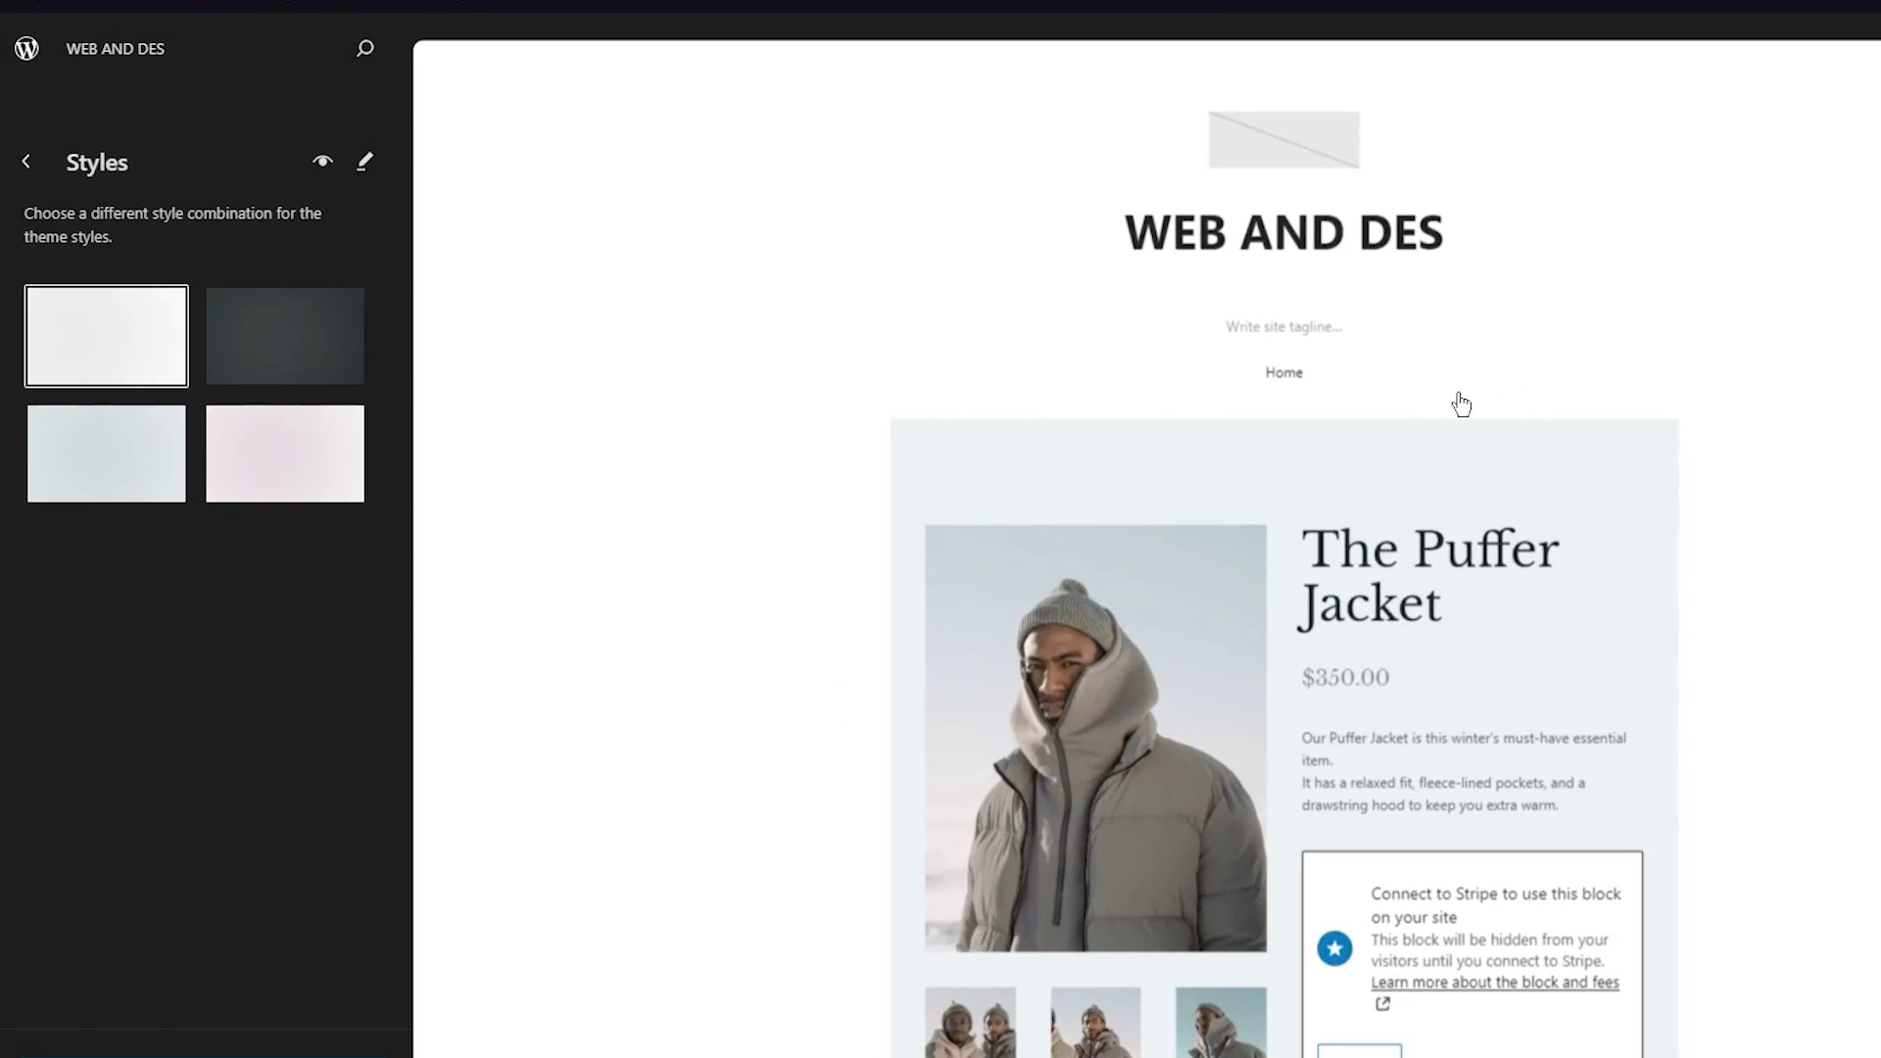
left_click(312, 375)
left_click(294, 446)
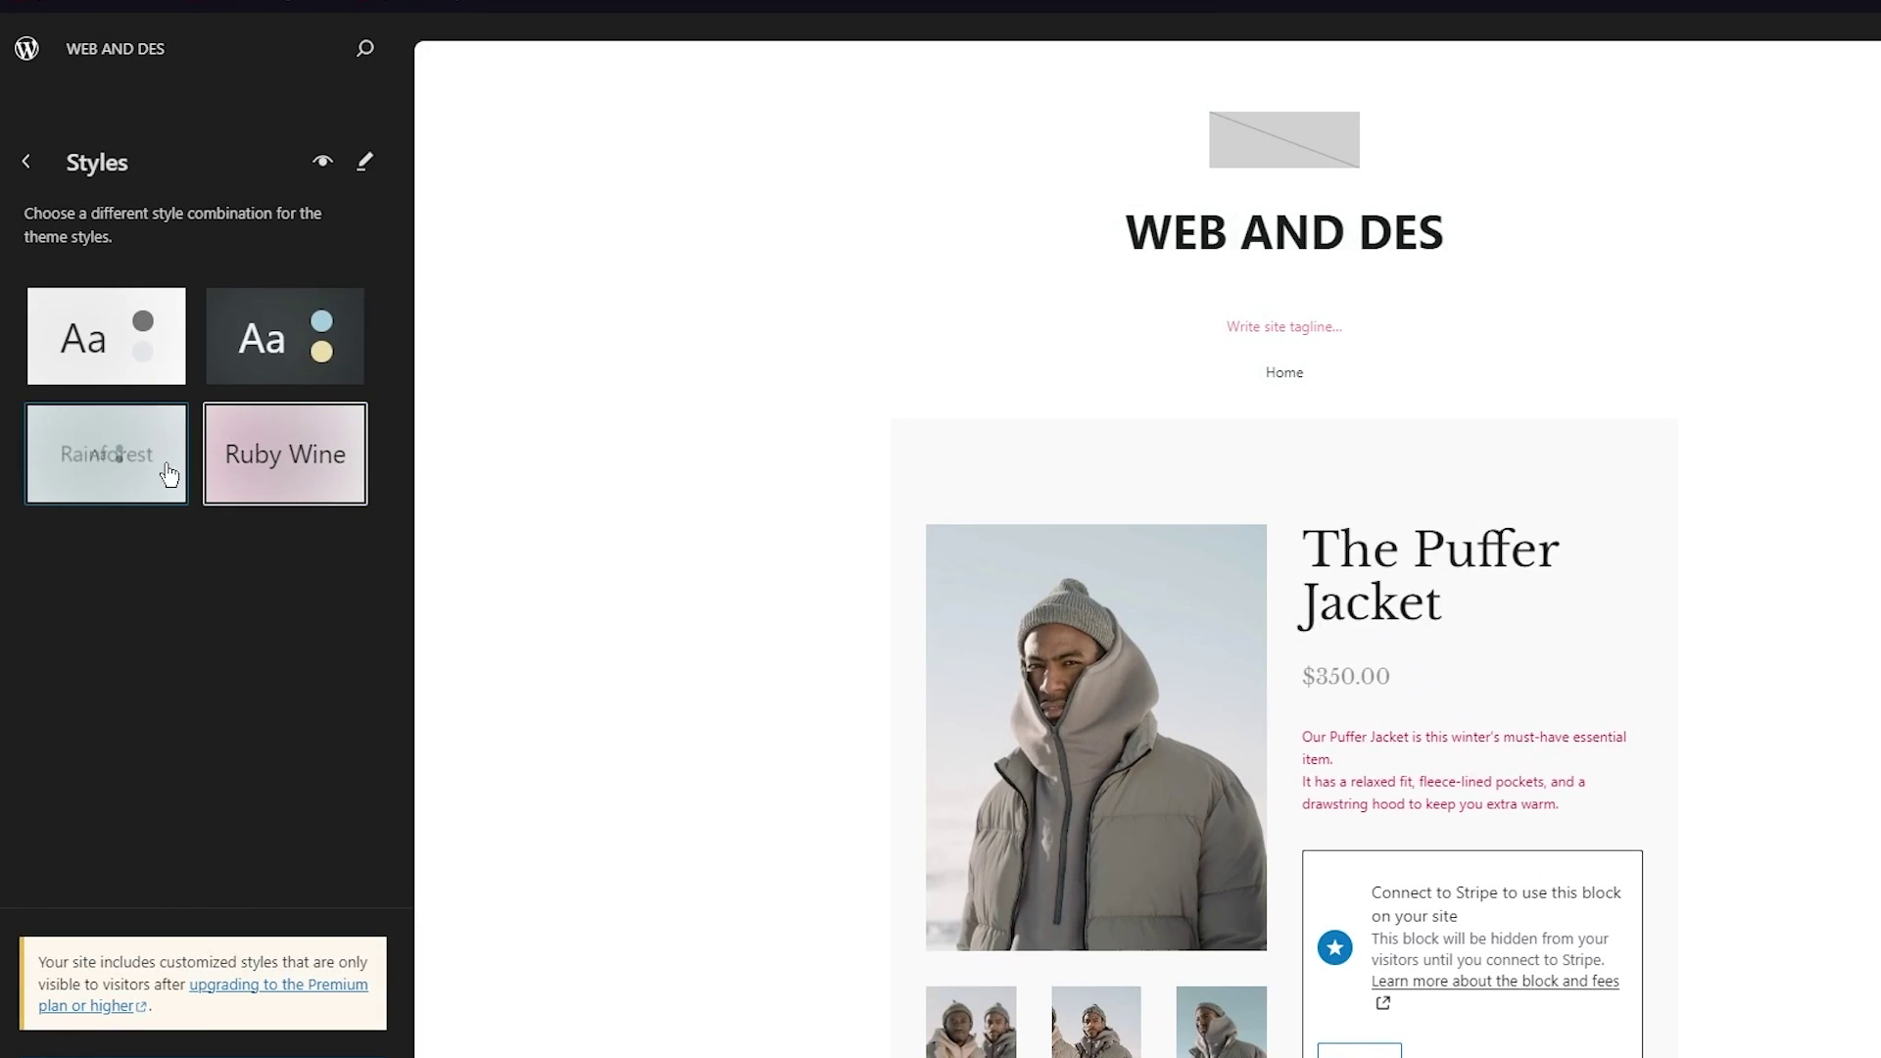
left_click(168, 476)
left_click(122, 367)
left_click(280, 361)
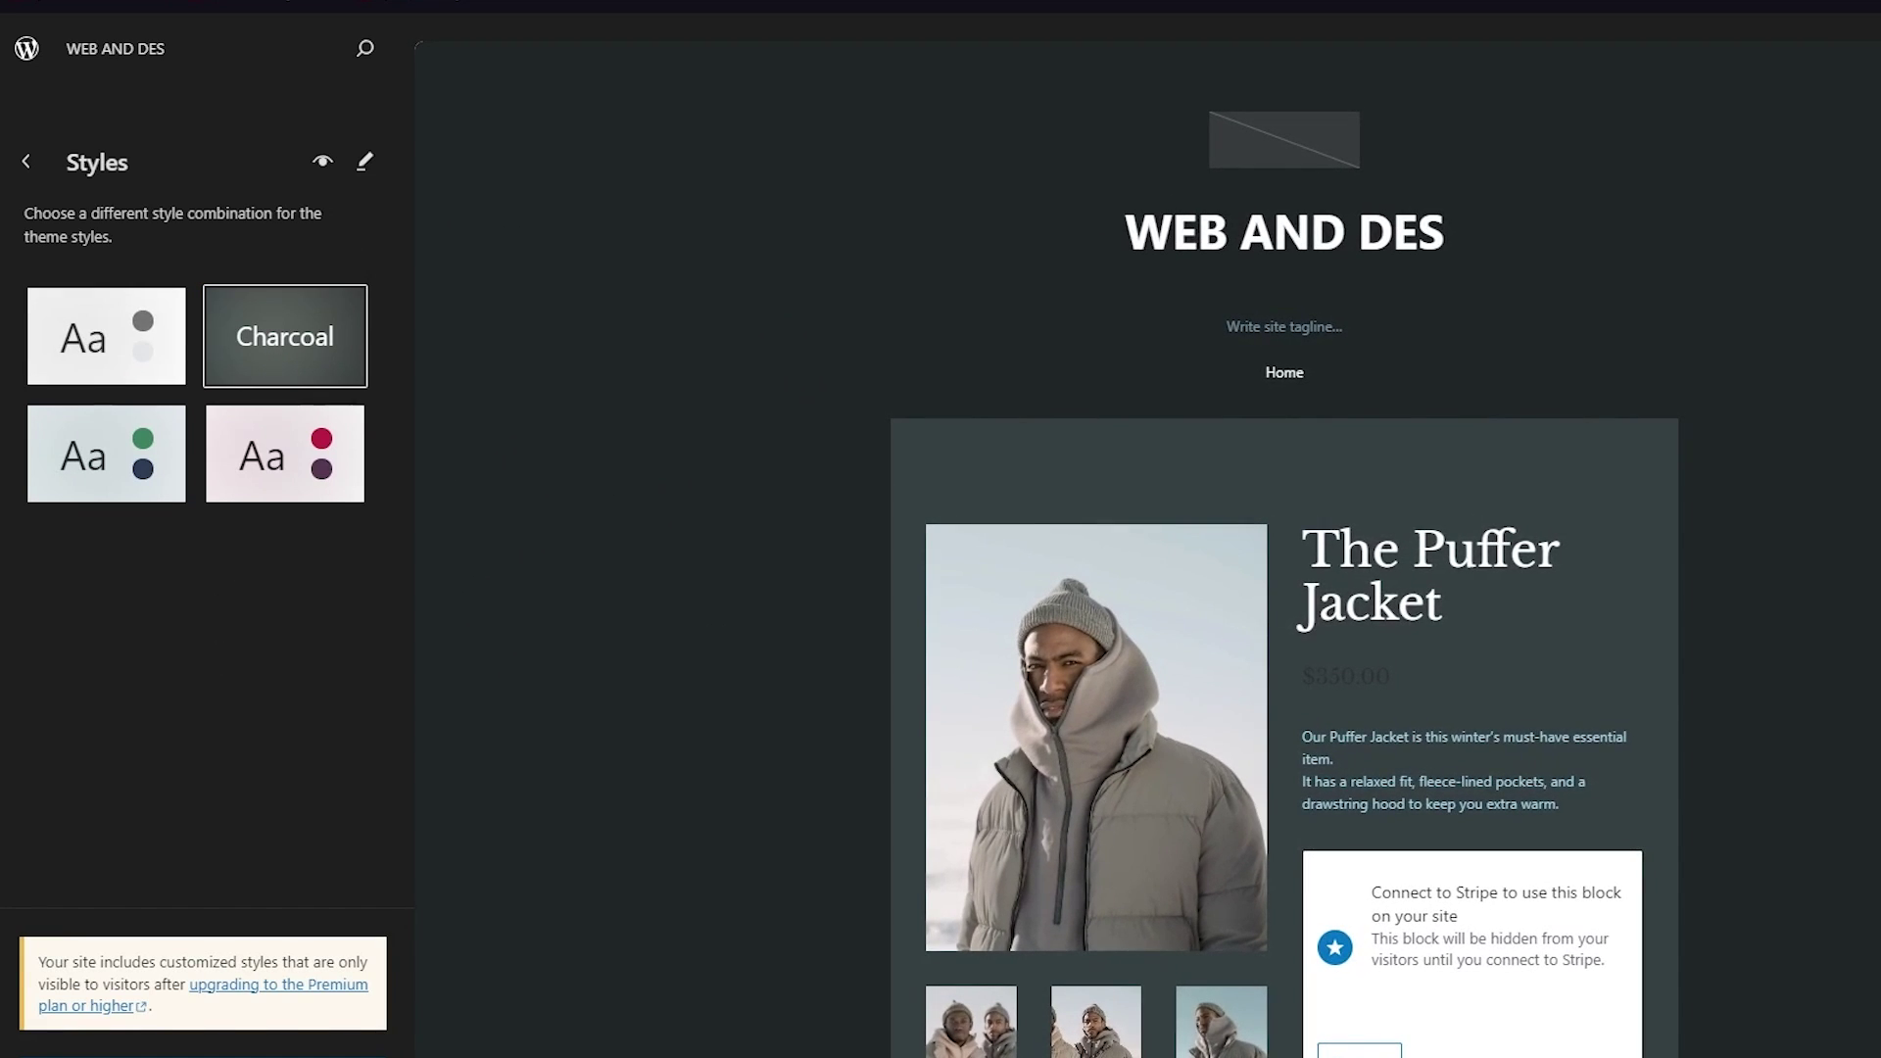
left_click(300, 472)
left_click(74, 348)
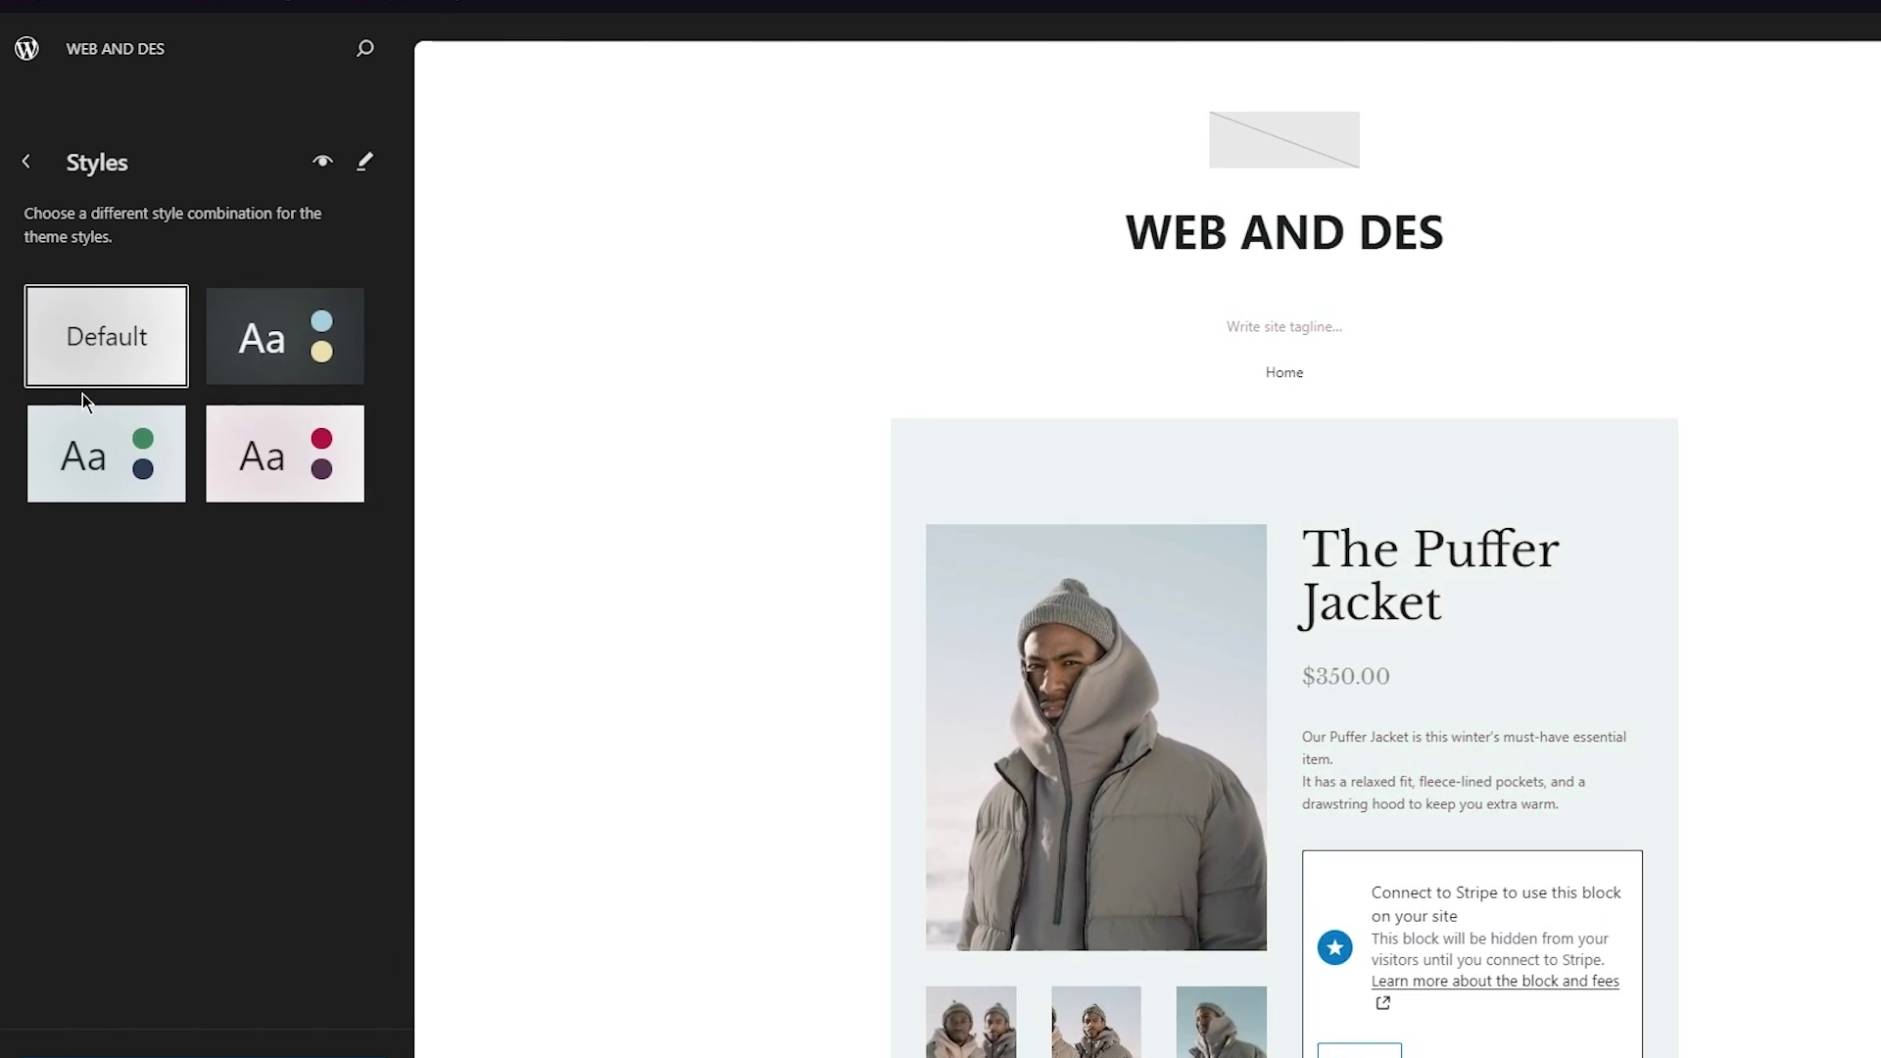
left_click(86, 432)
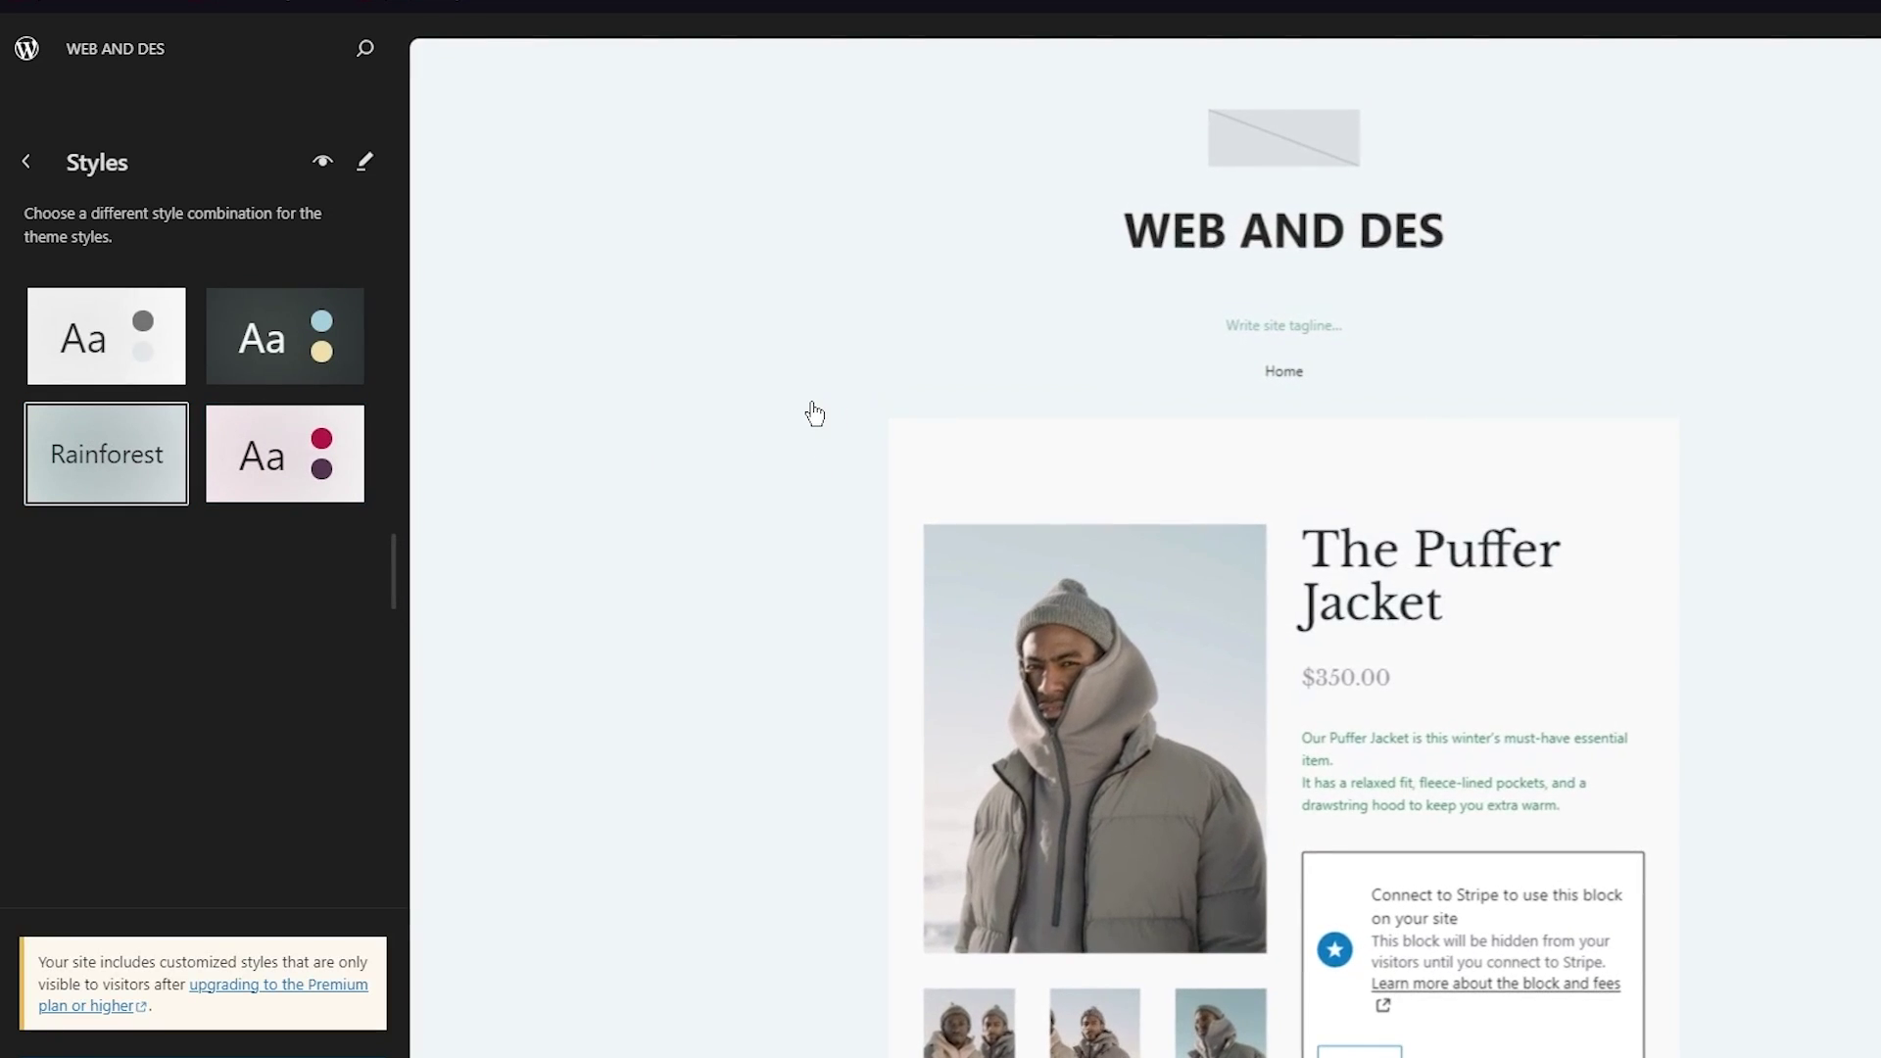
left_click(75, 315)
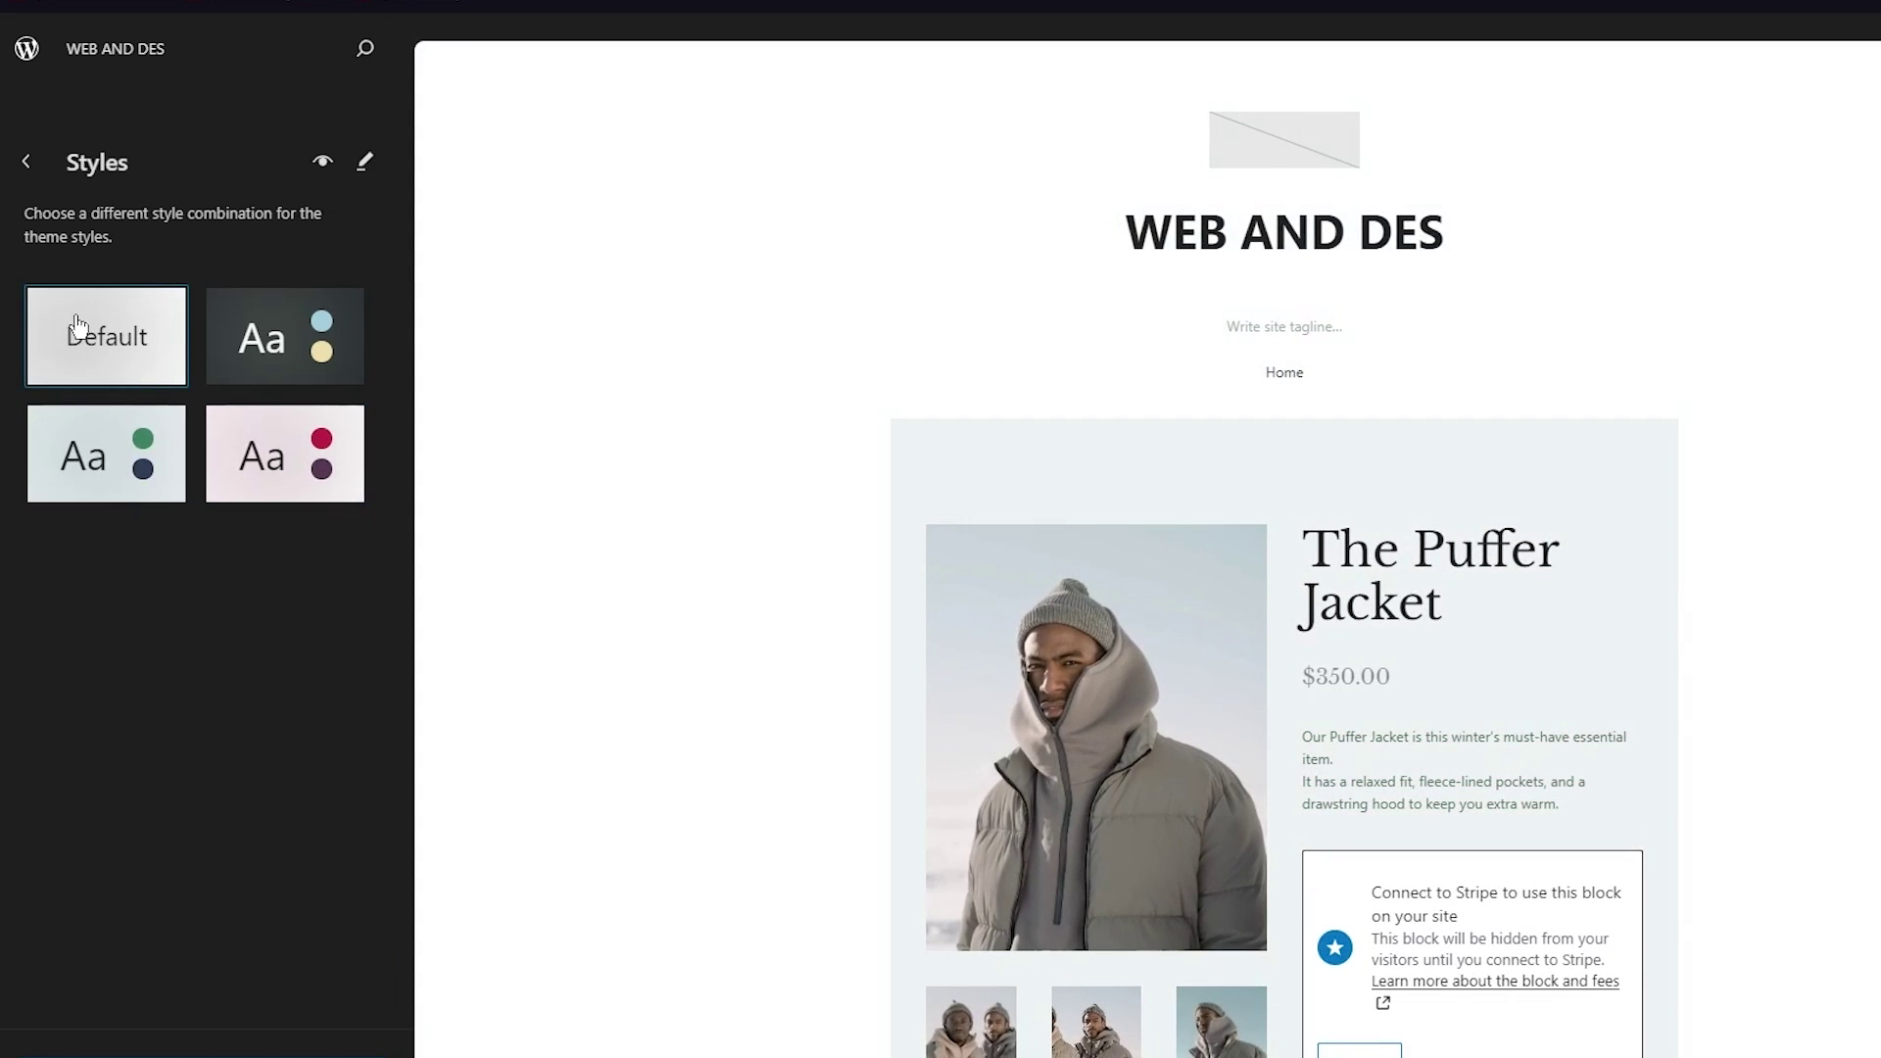
scroll(755, 419, "down", 3)
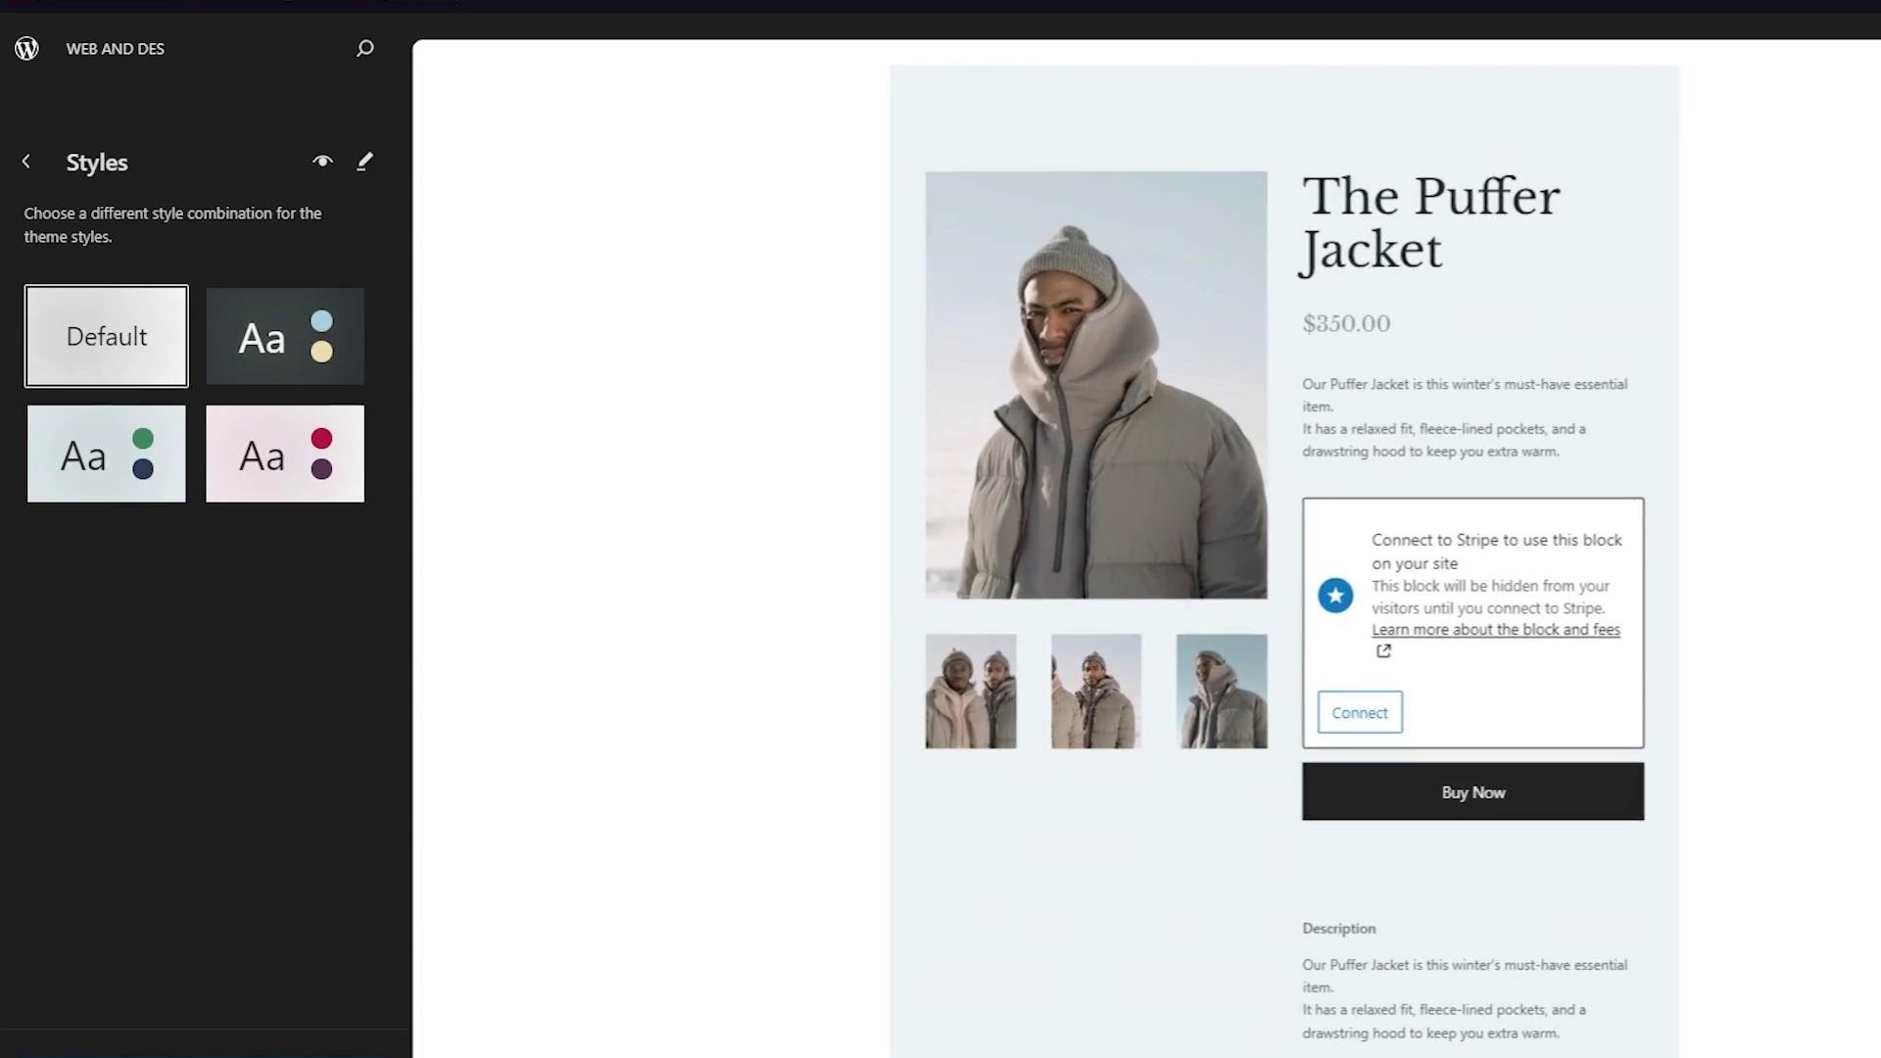
Add a Custom Link after Home in the Navigation menu, typing 'Latest News' but leaving it unlinked.
left_click(31, 153)
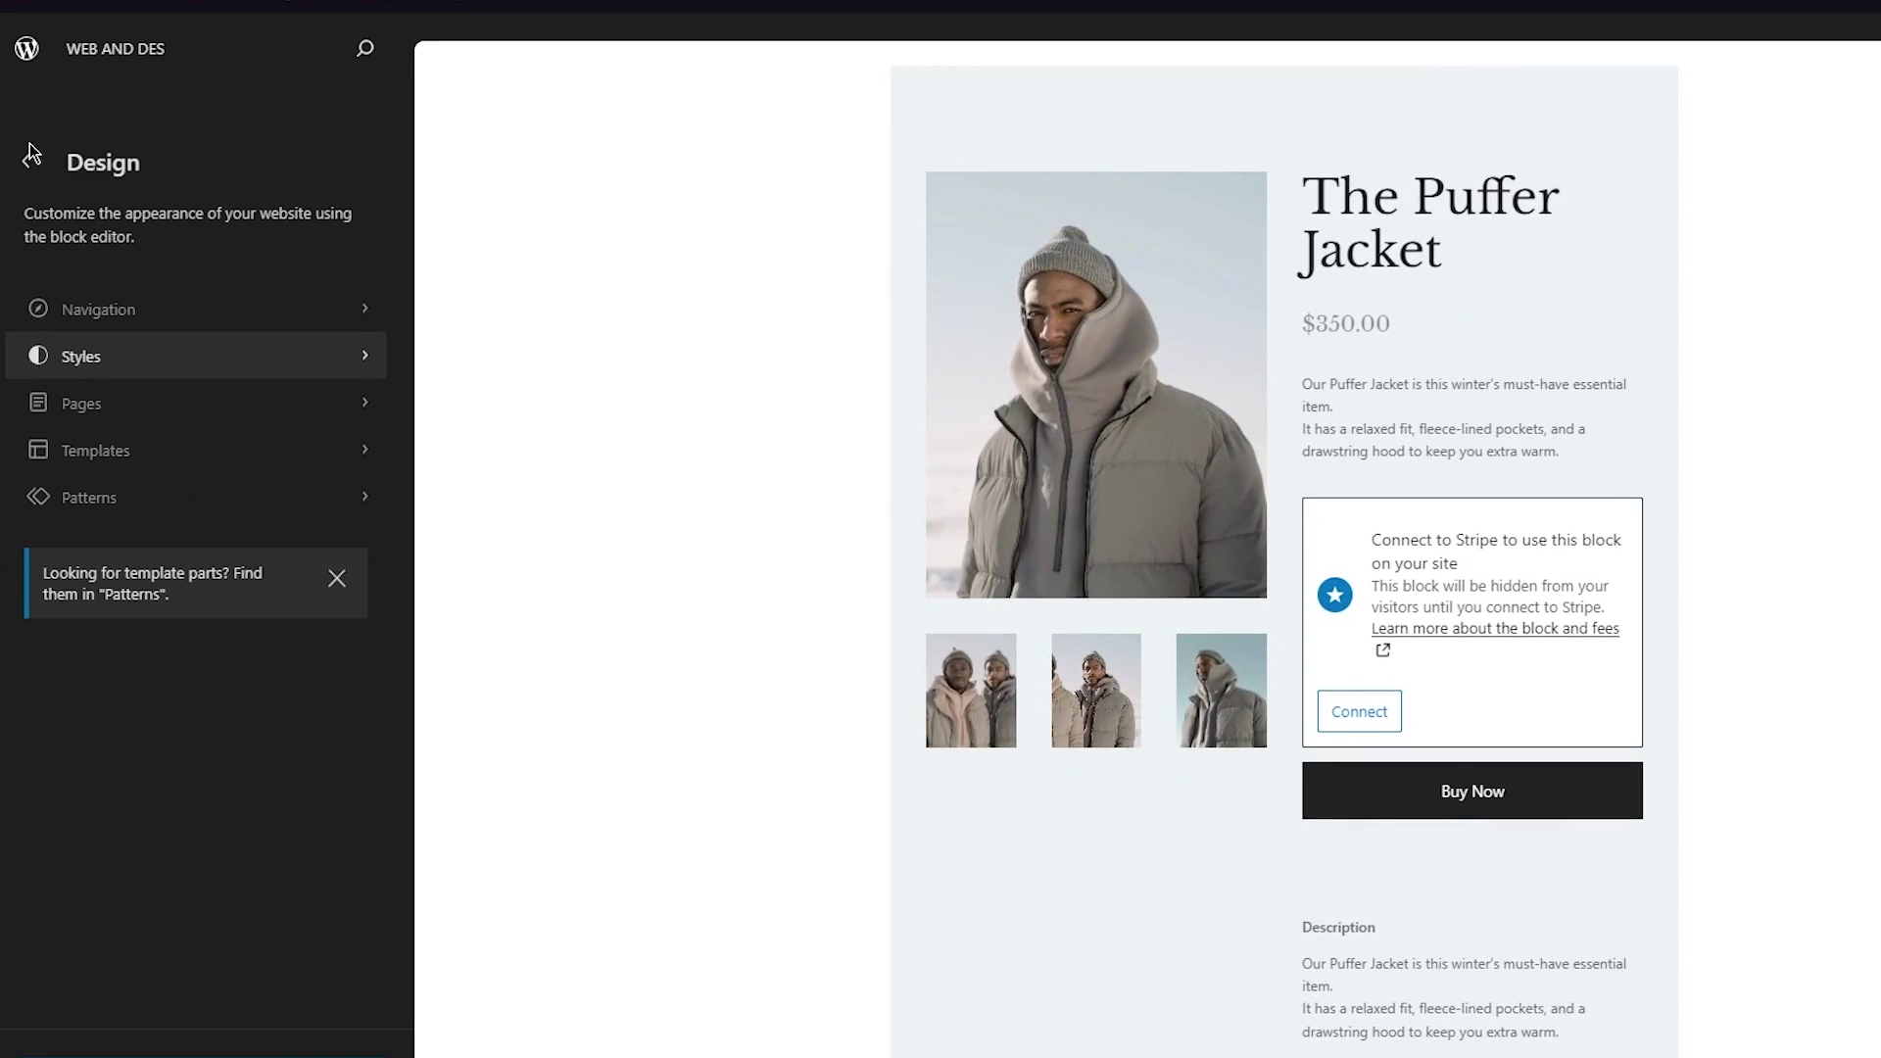
left_click(189, 304)
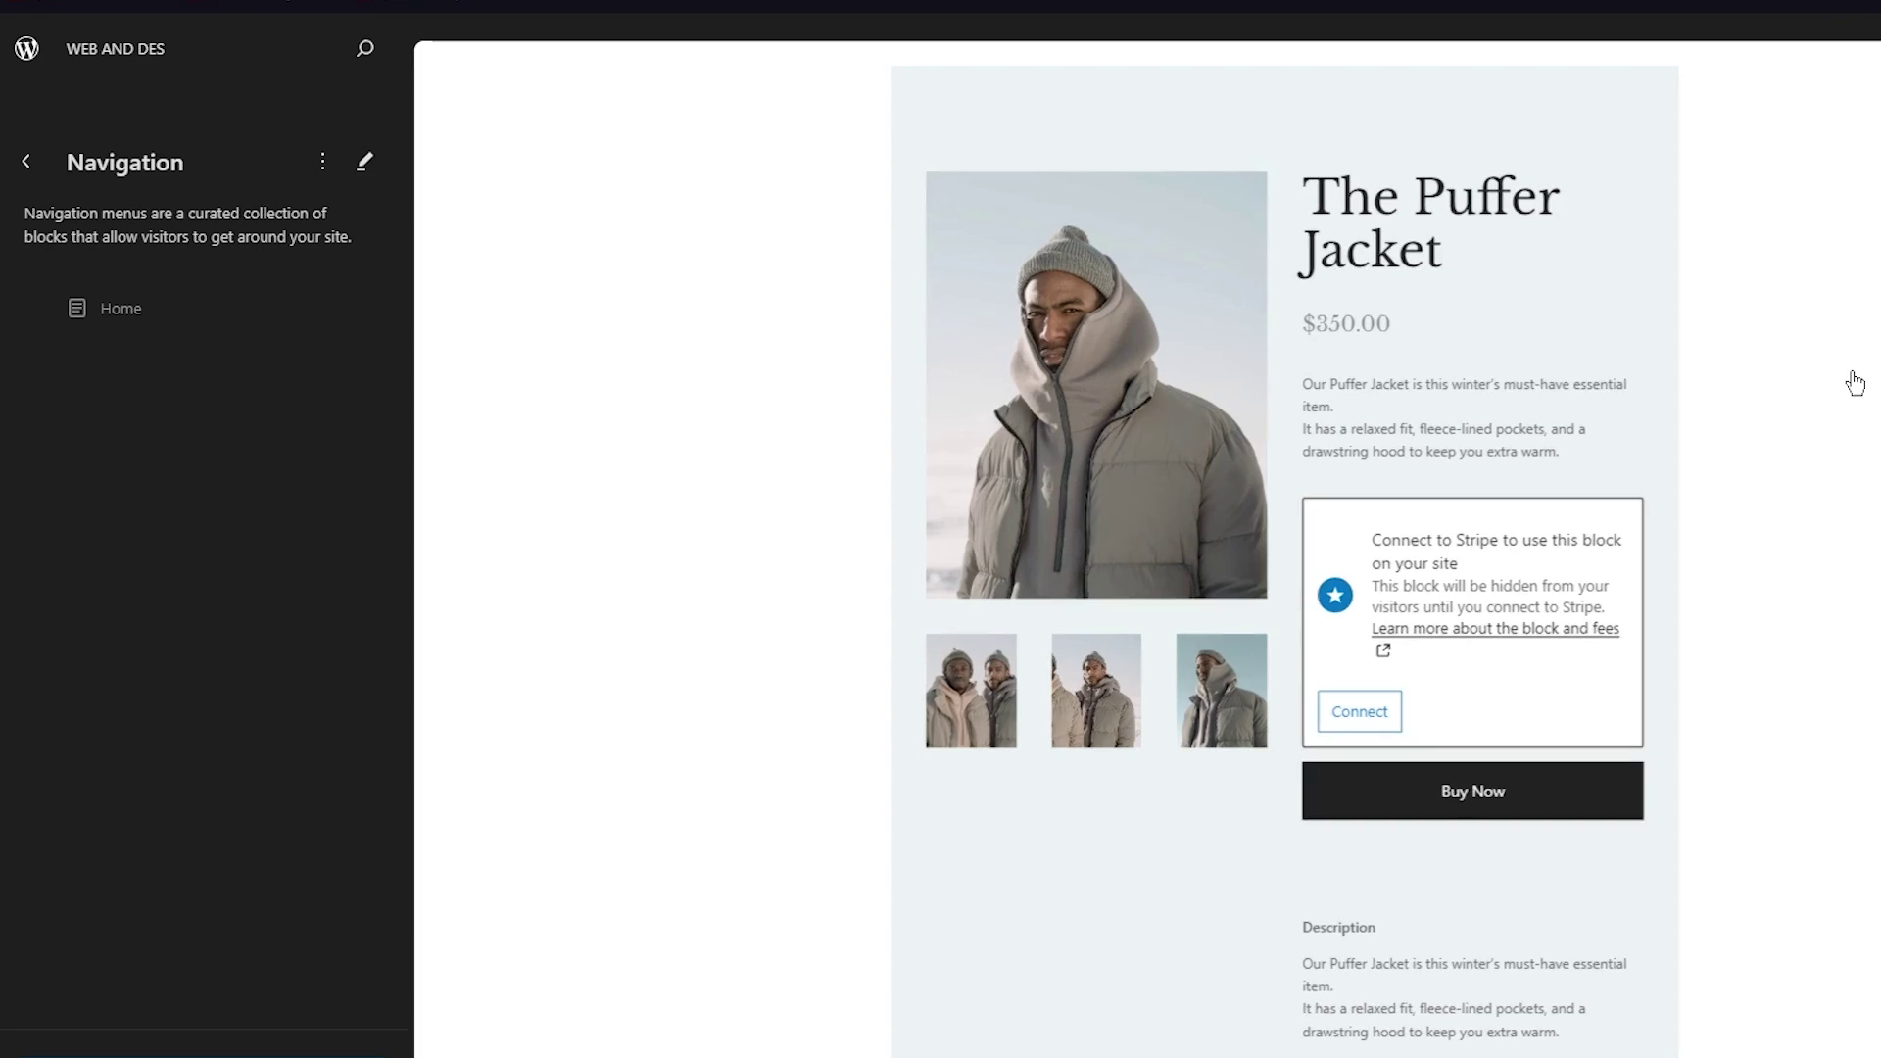
scroll(1568, 274, "up", 3)
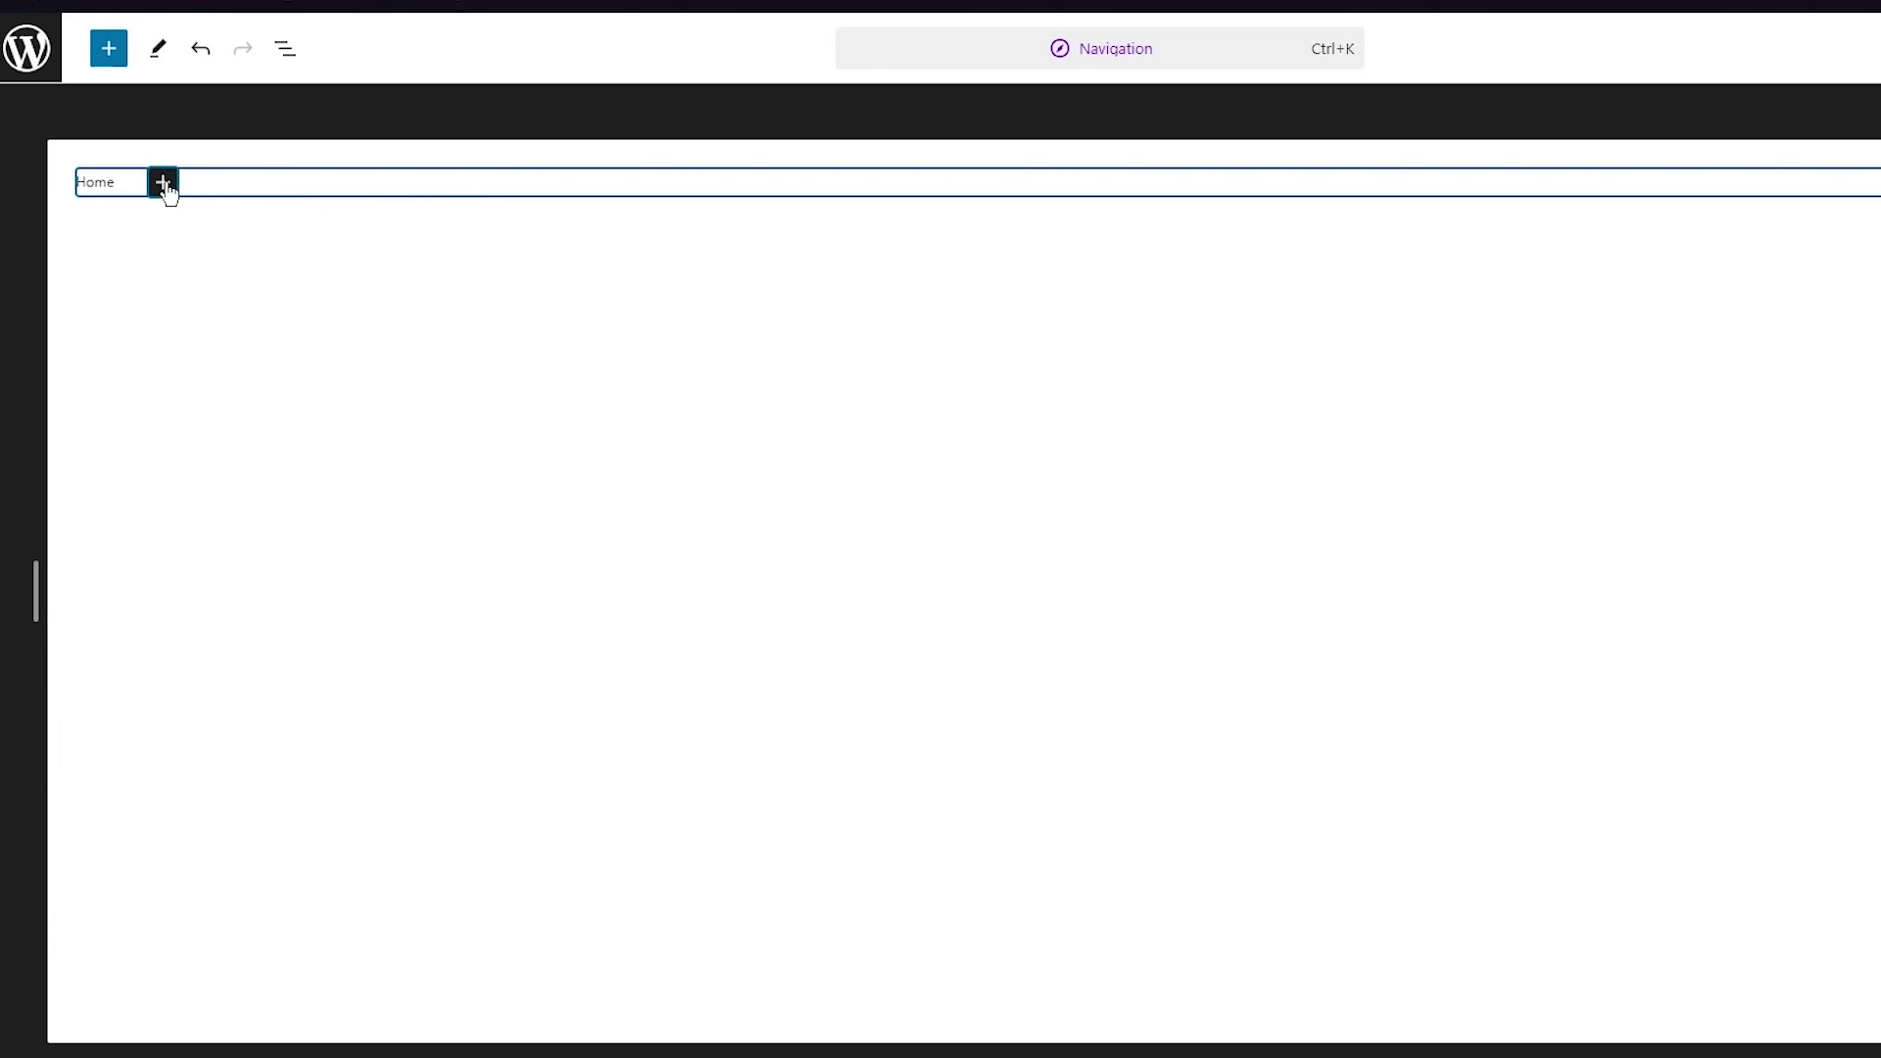
left_click(163, 182)
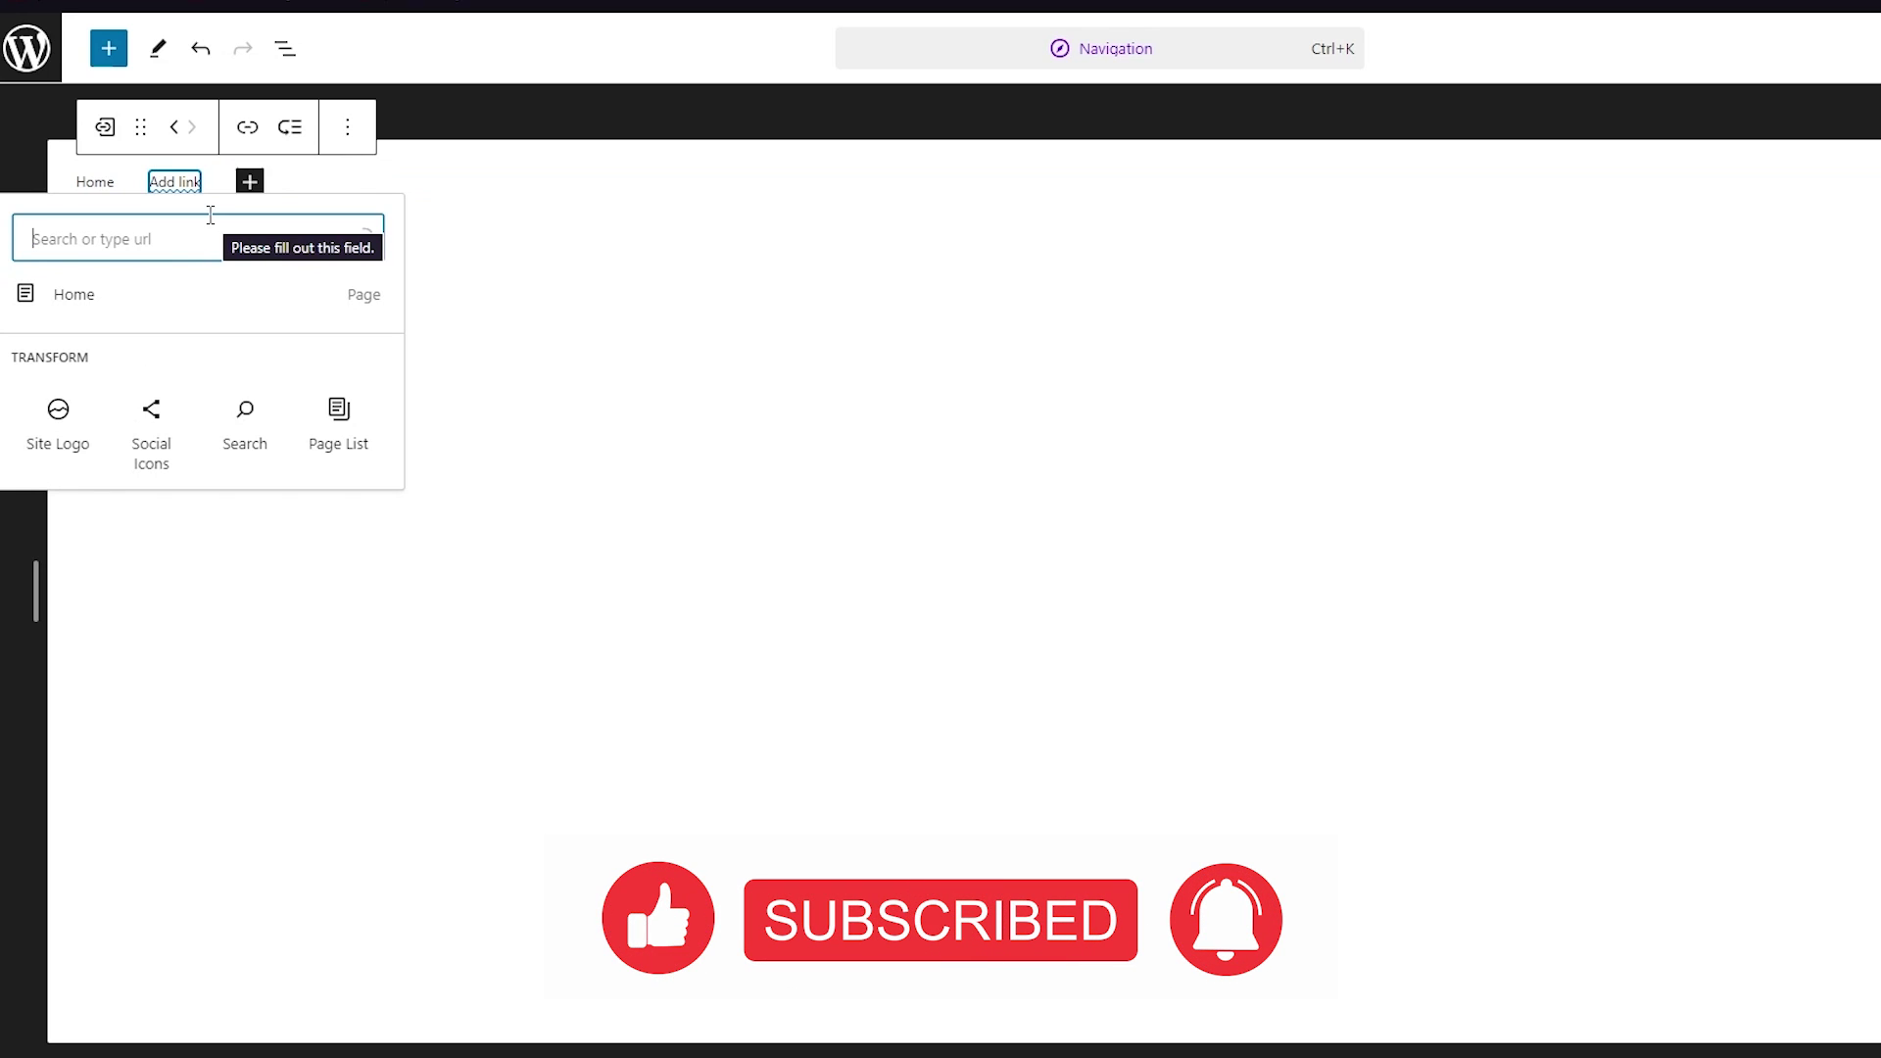
type("Latest News")
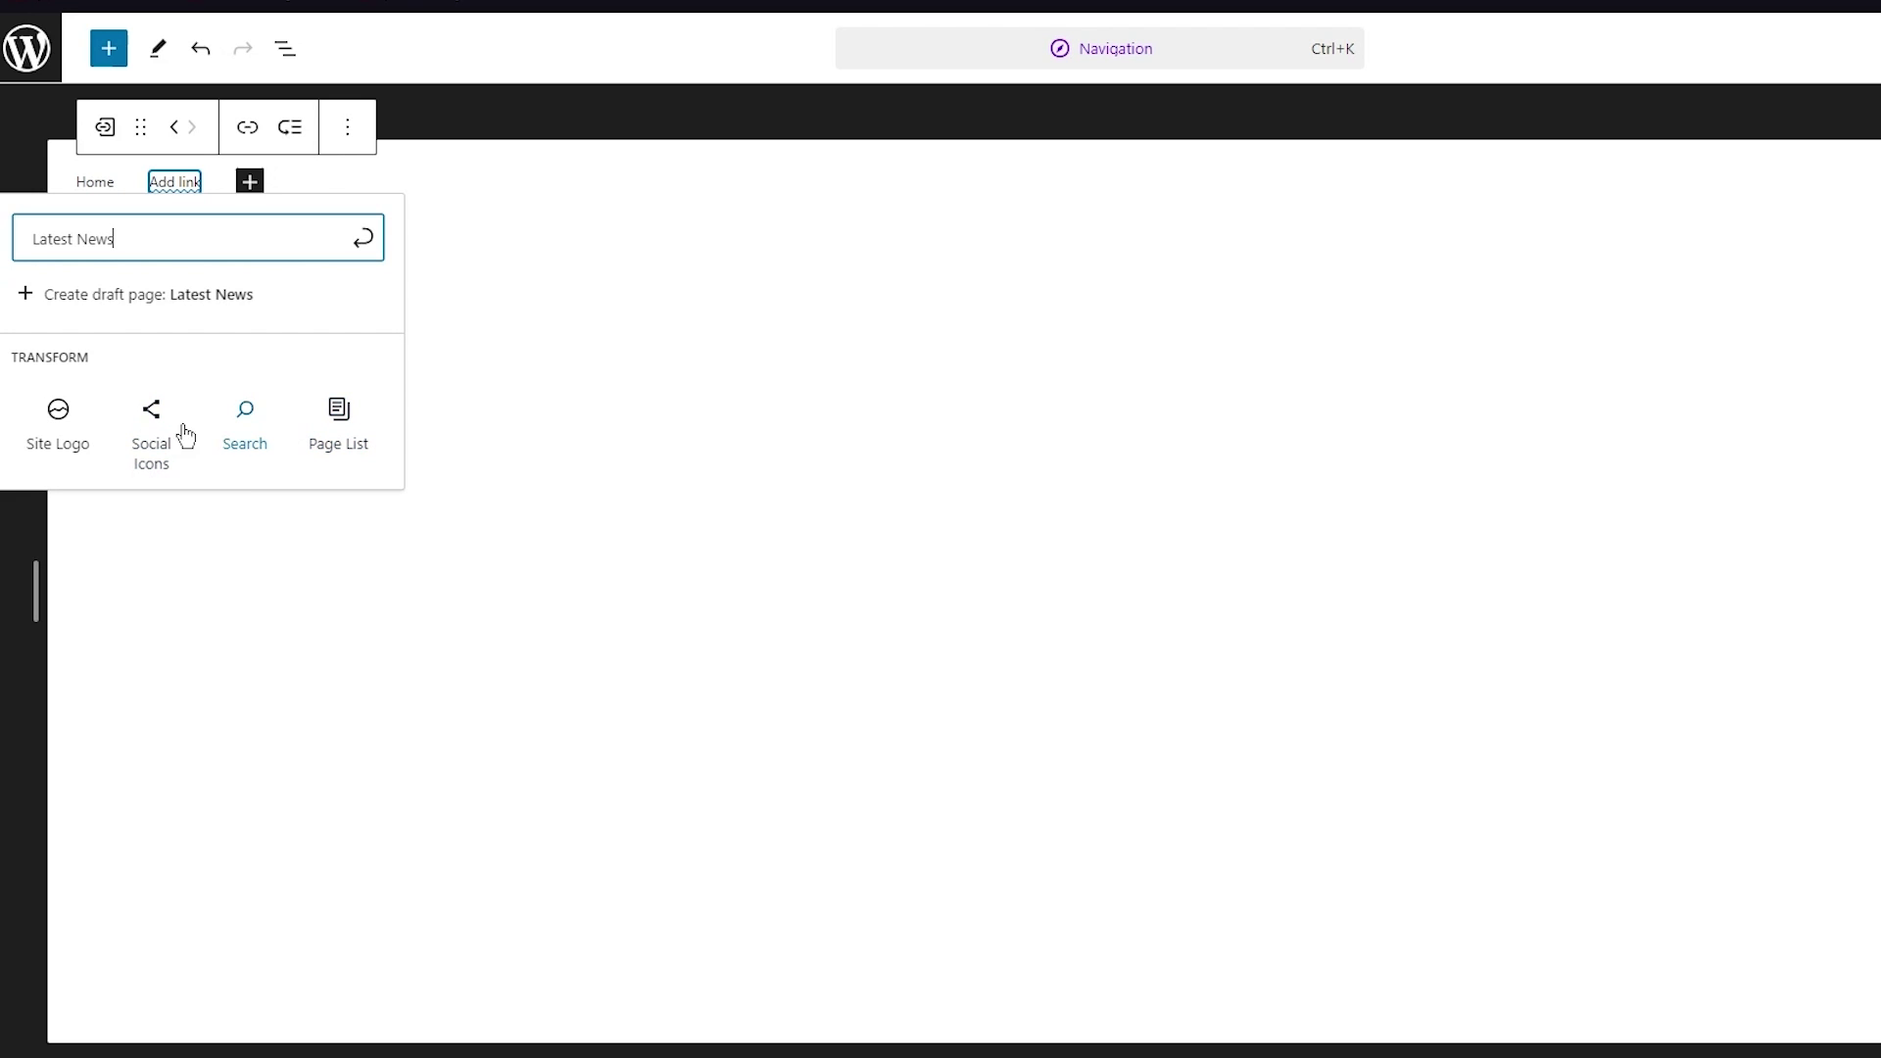
left_click(478, 319)
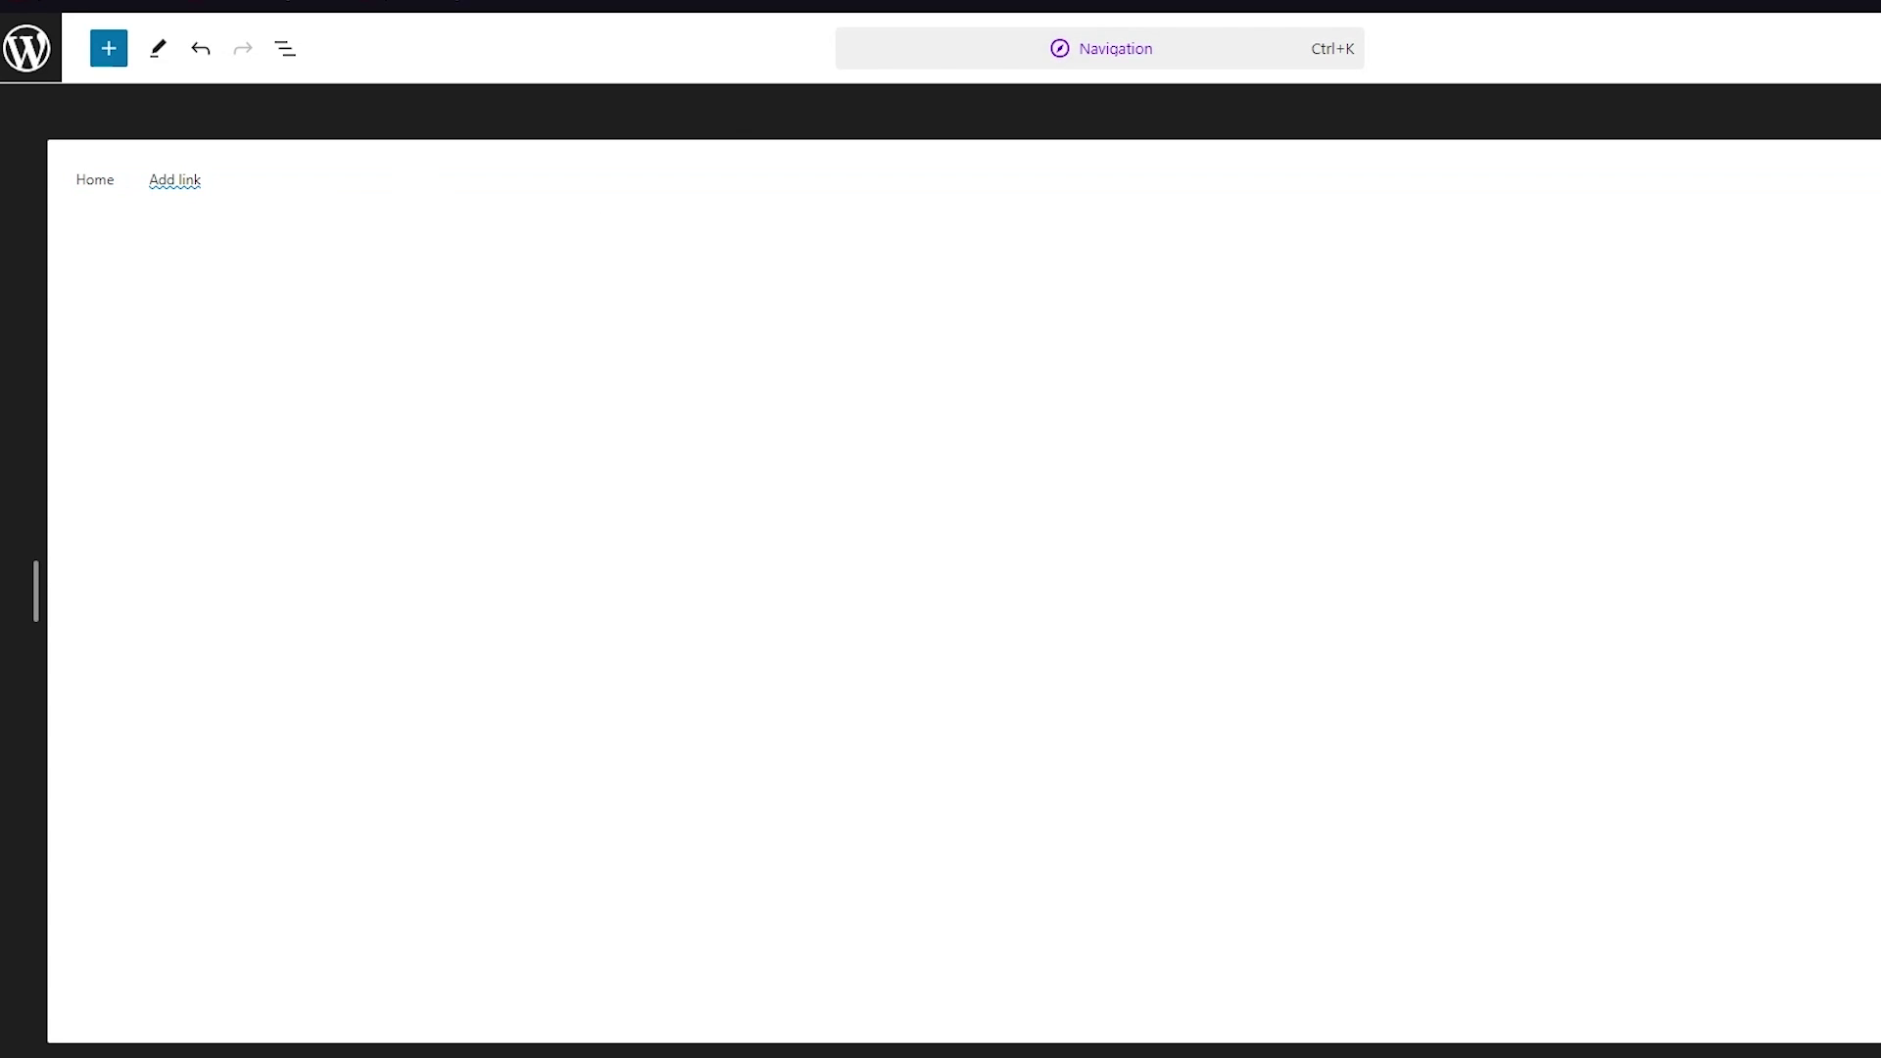
left_click(34, 49)
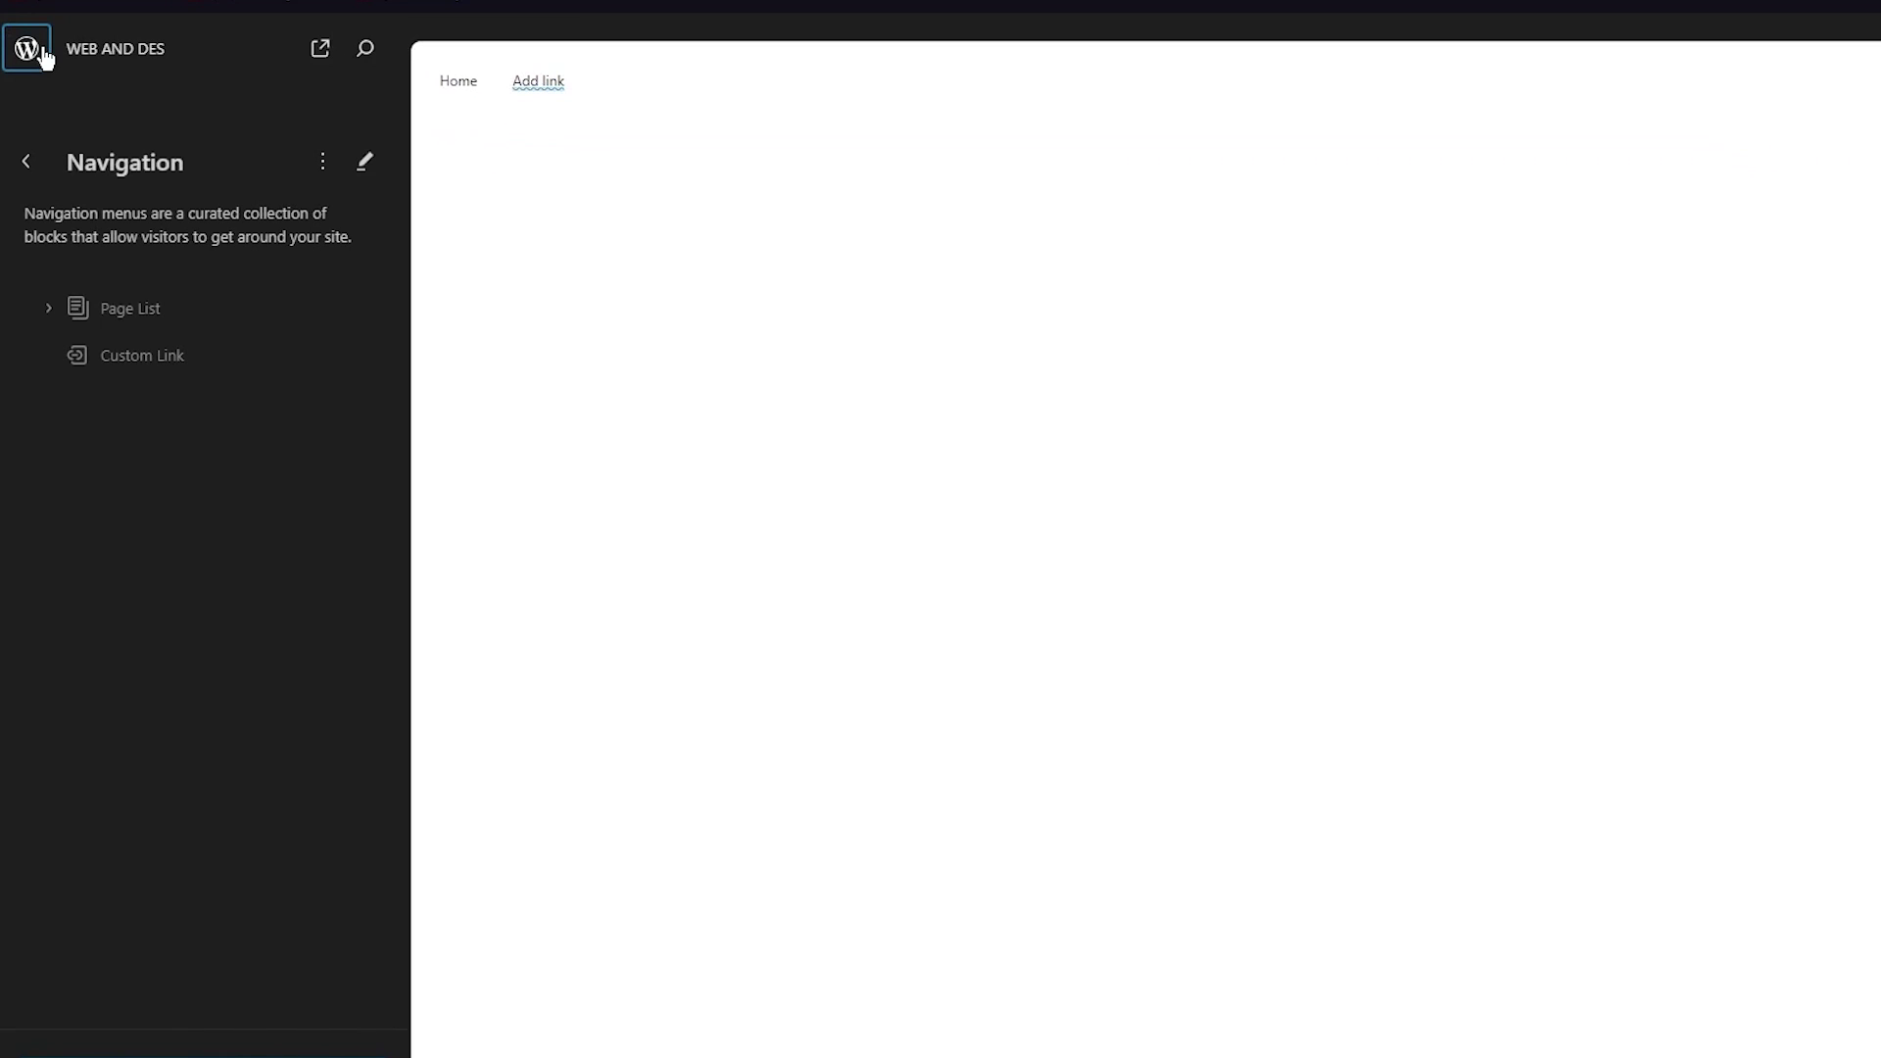
Exit the site editor via the WordPress logo and confirm Leave to reach the My Home dashboard.
left_click(28, 162)
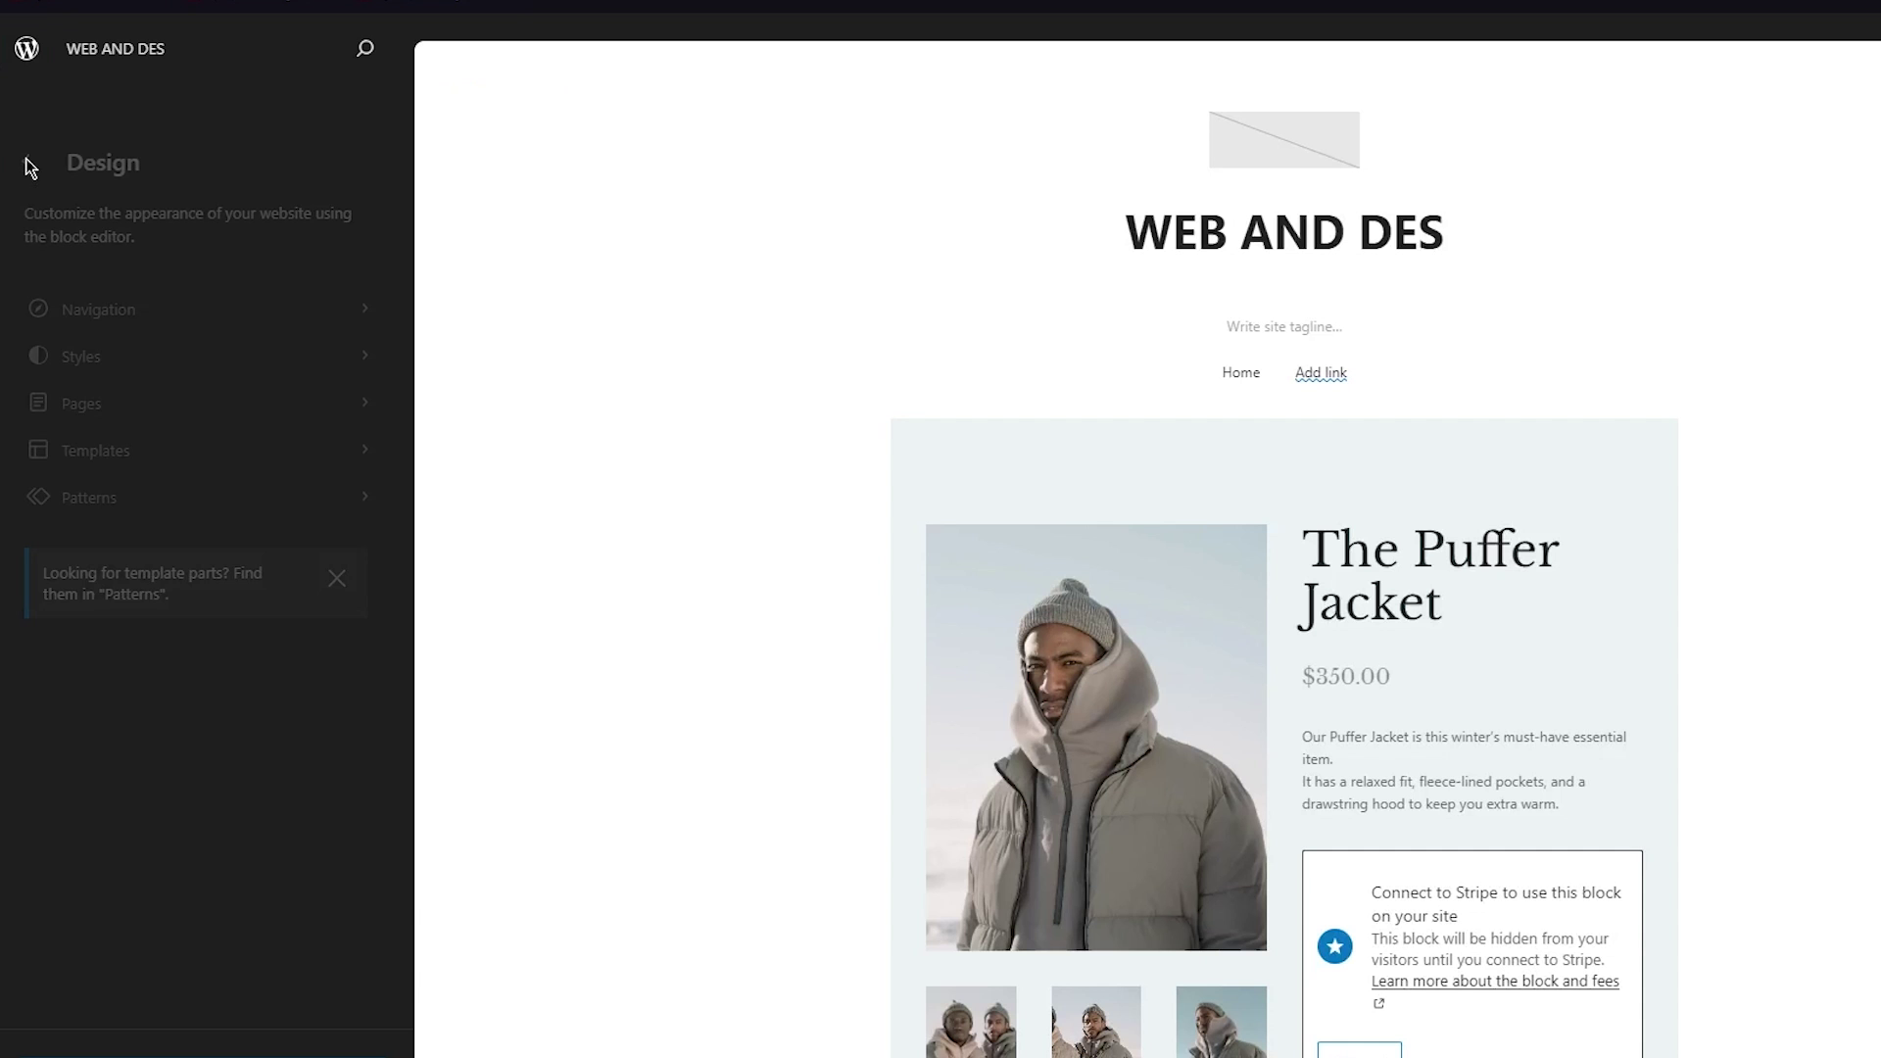
left_click(201, 396)
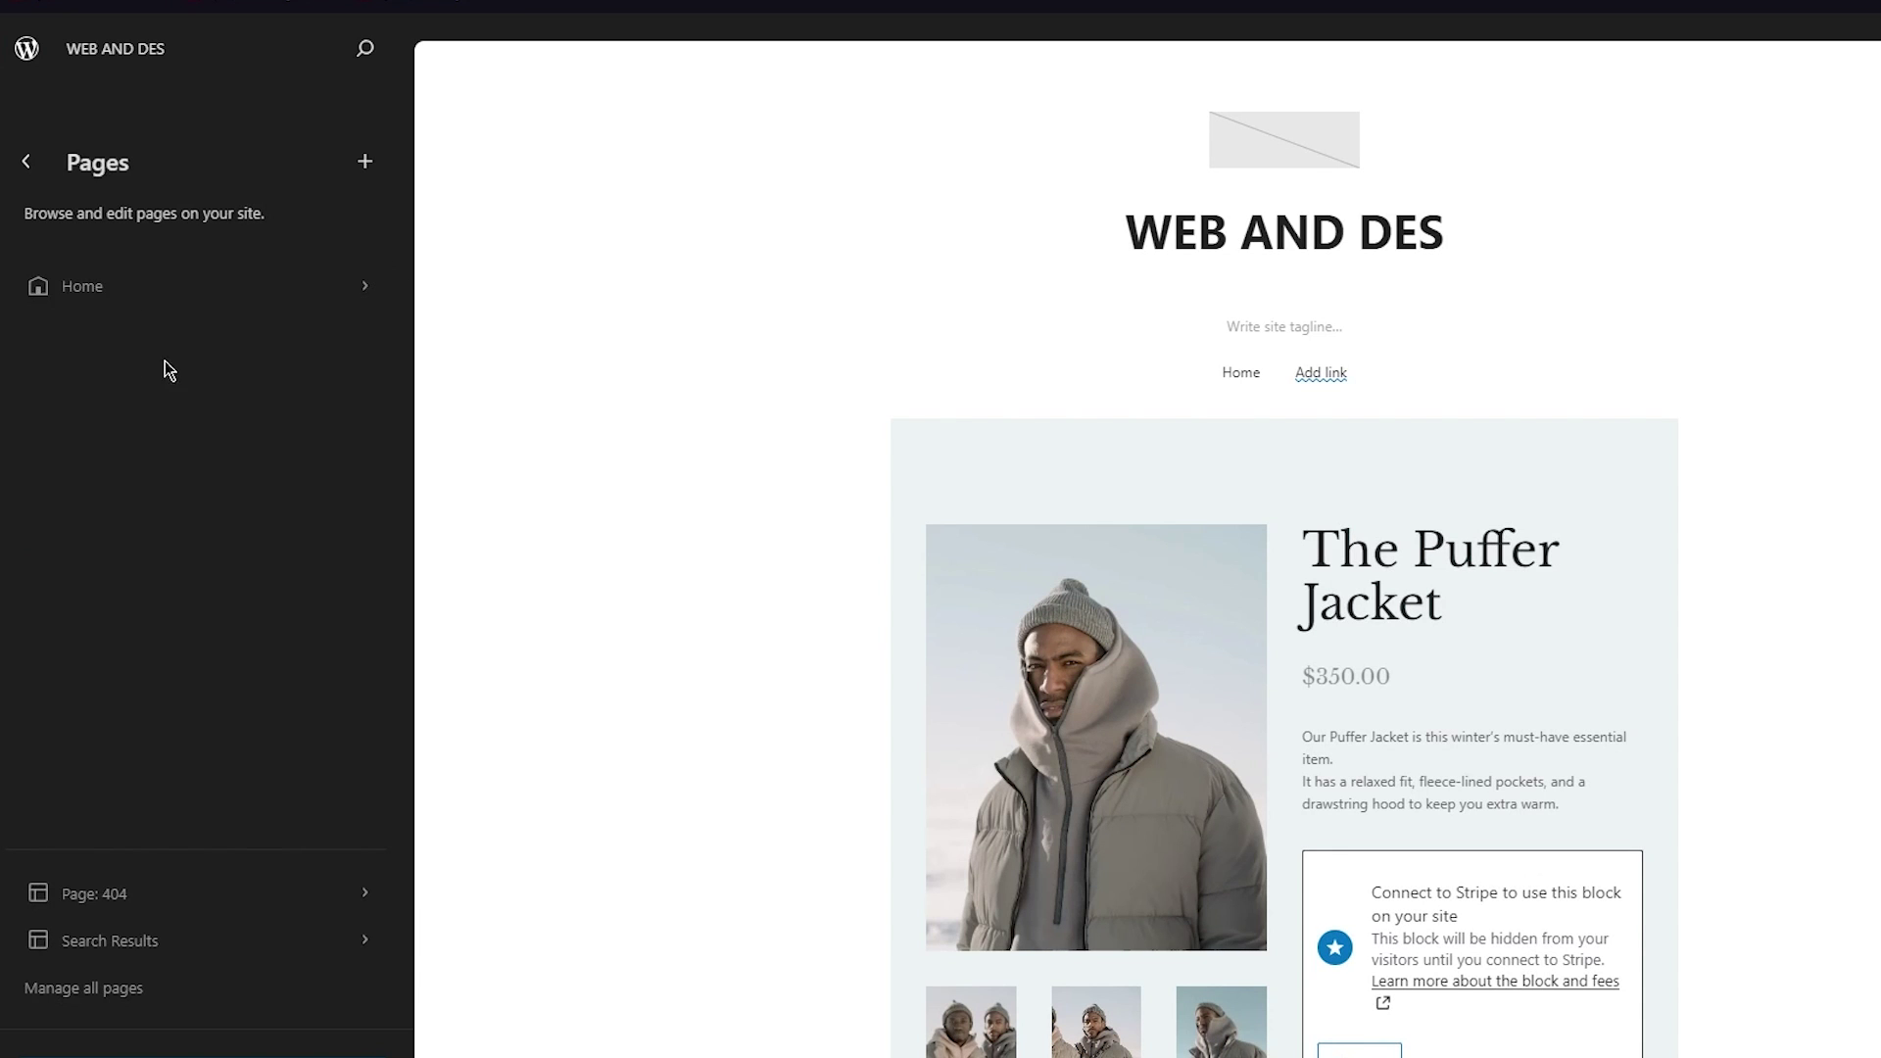
left_click(27, 166)
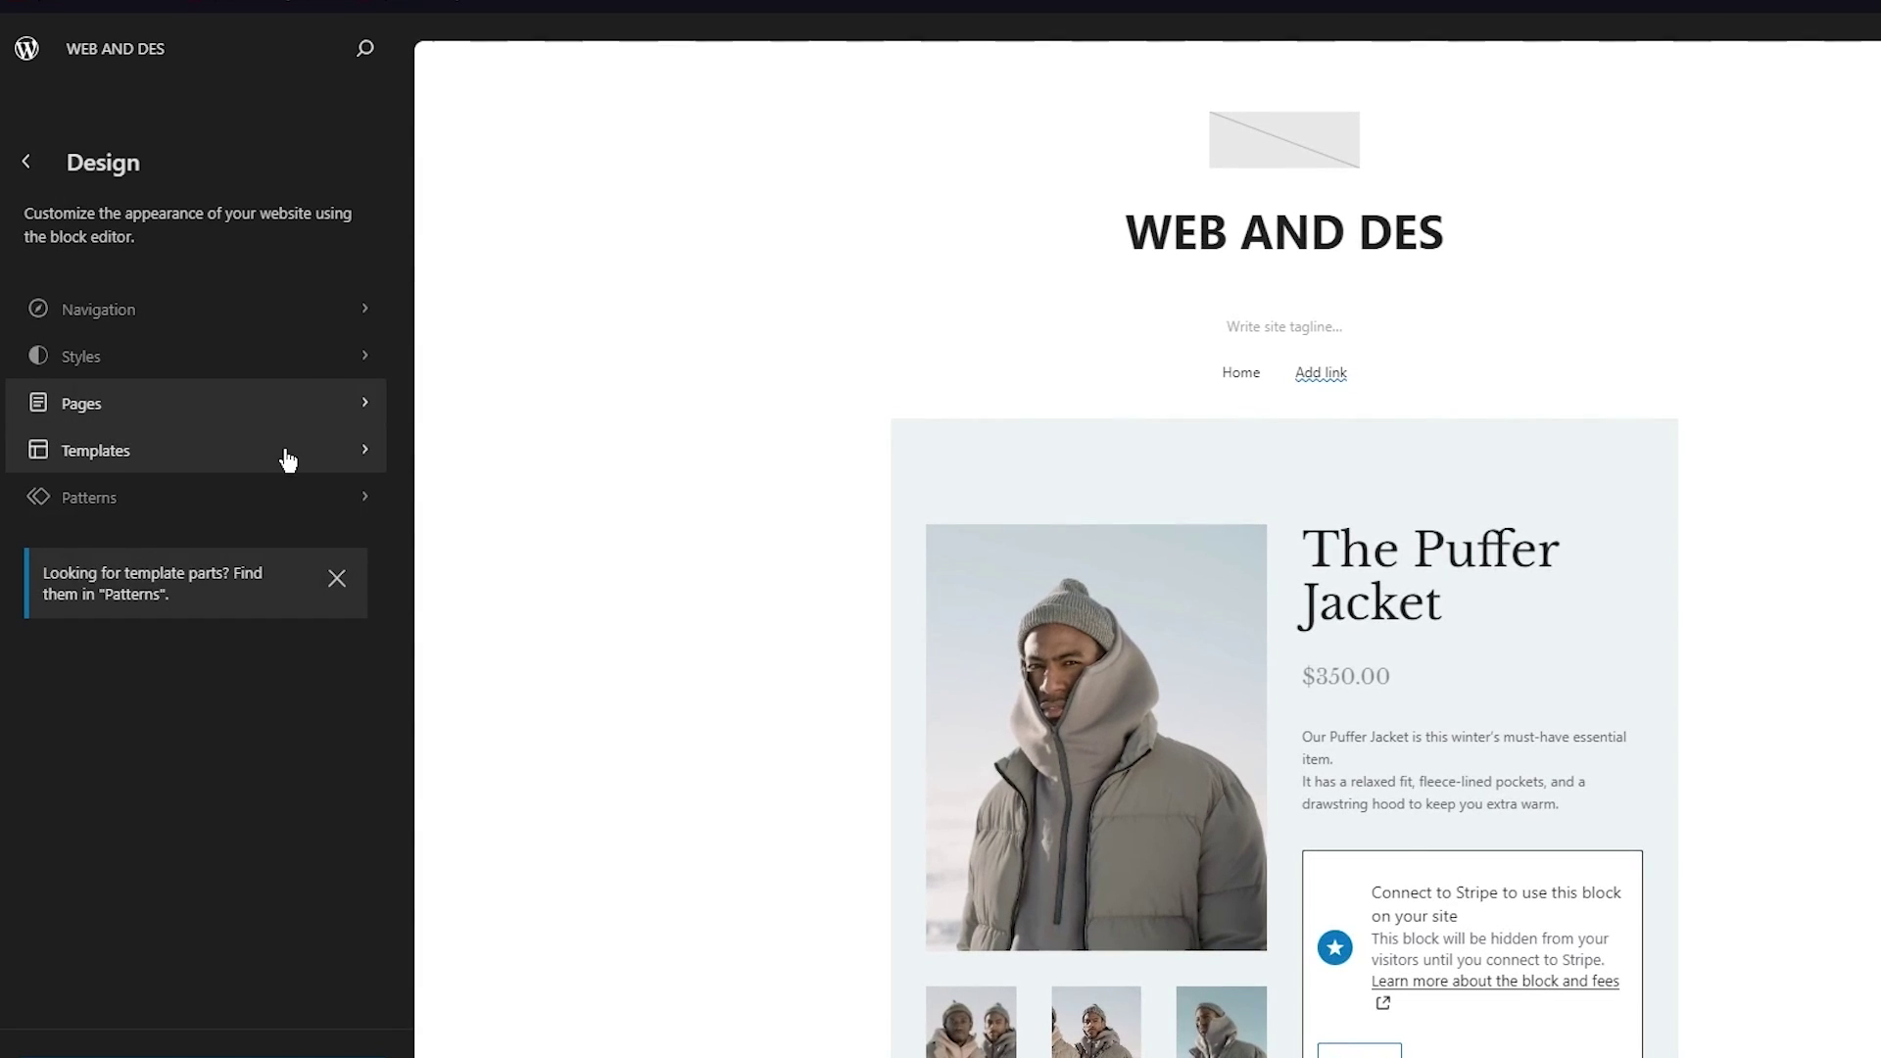
left_click(27, 51)
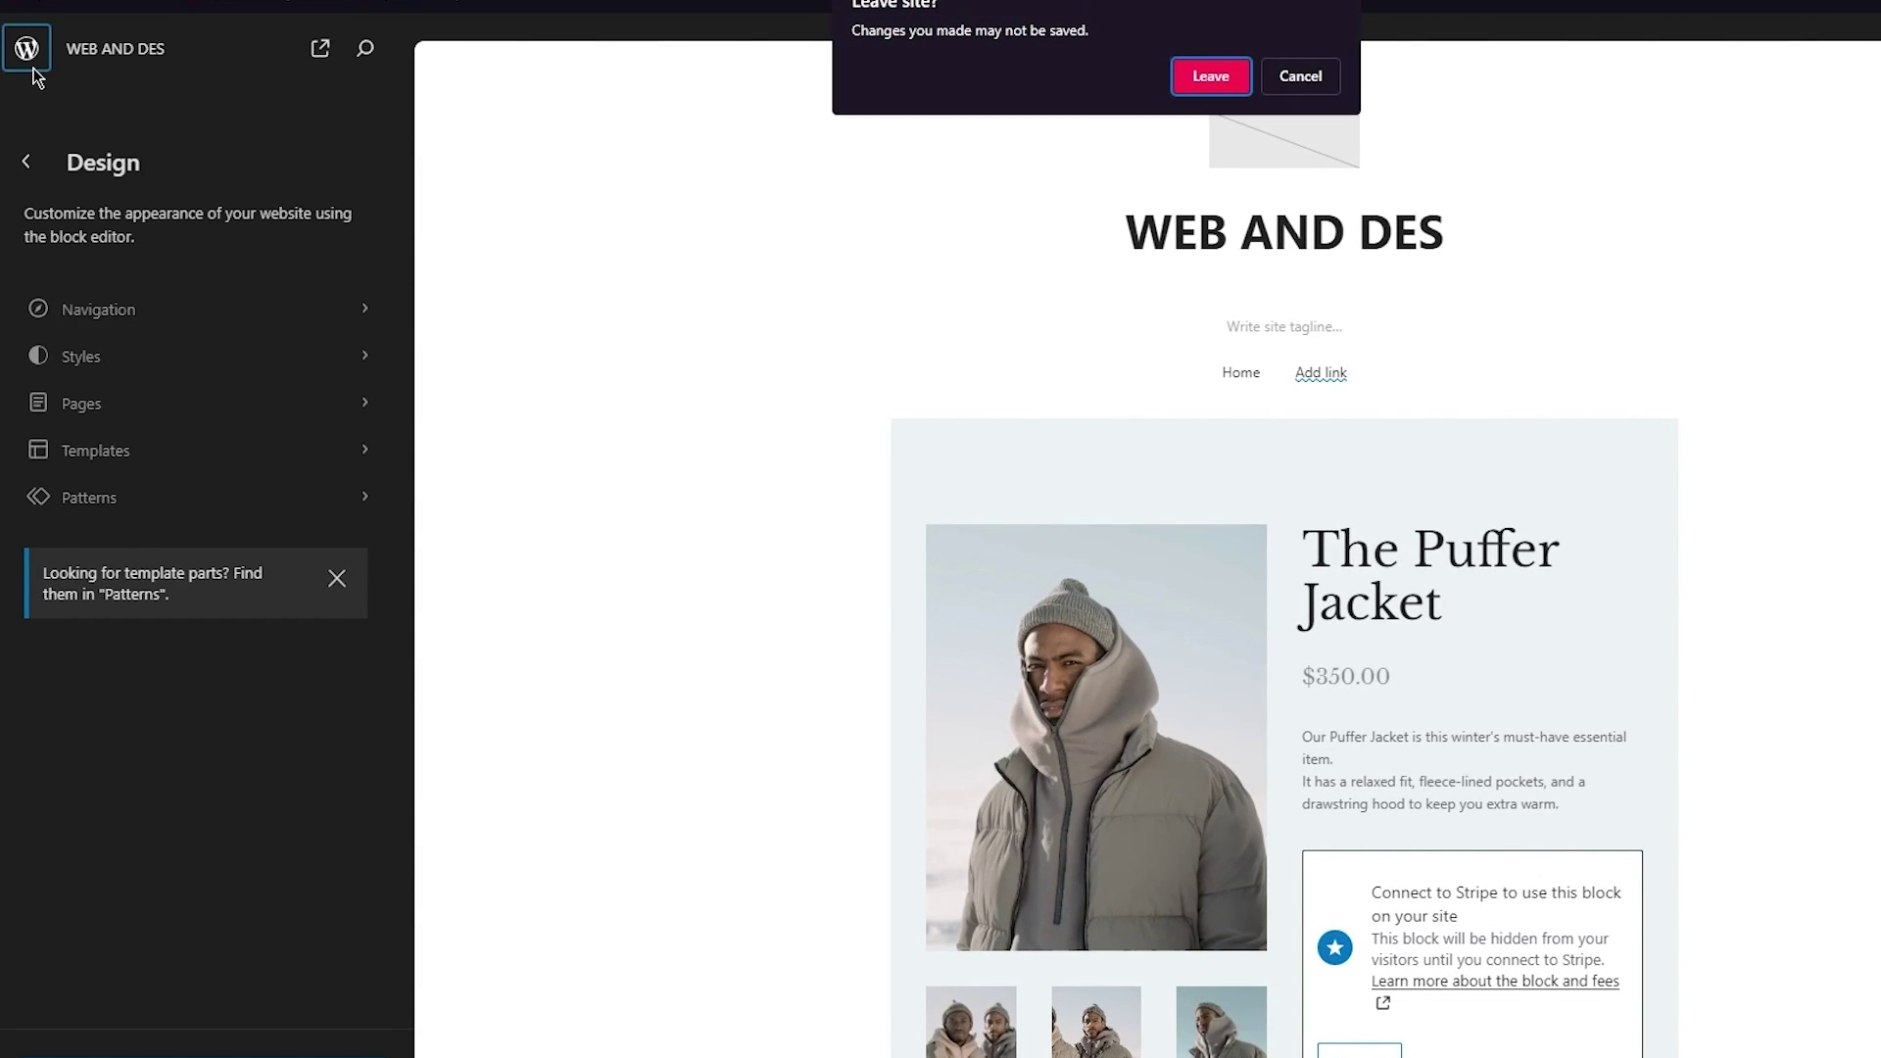
left_click(1295, 75)
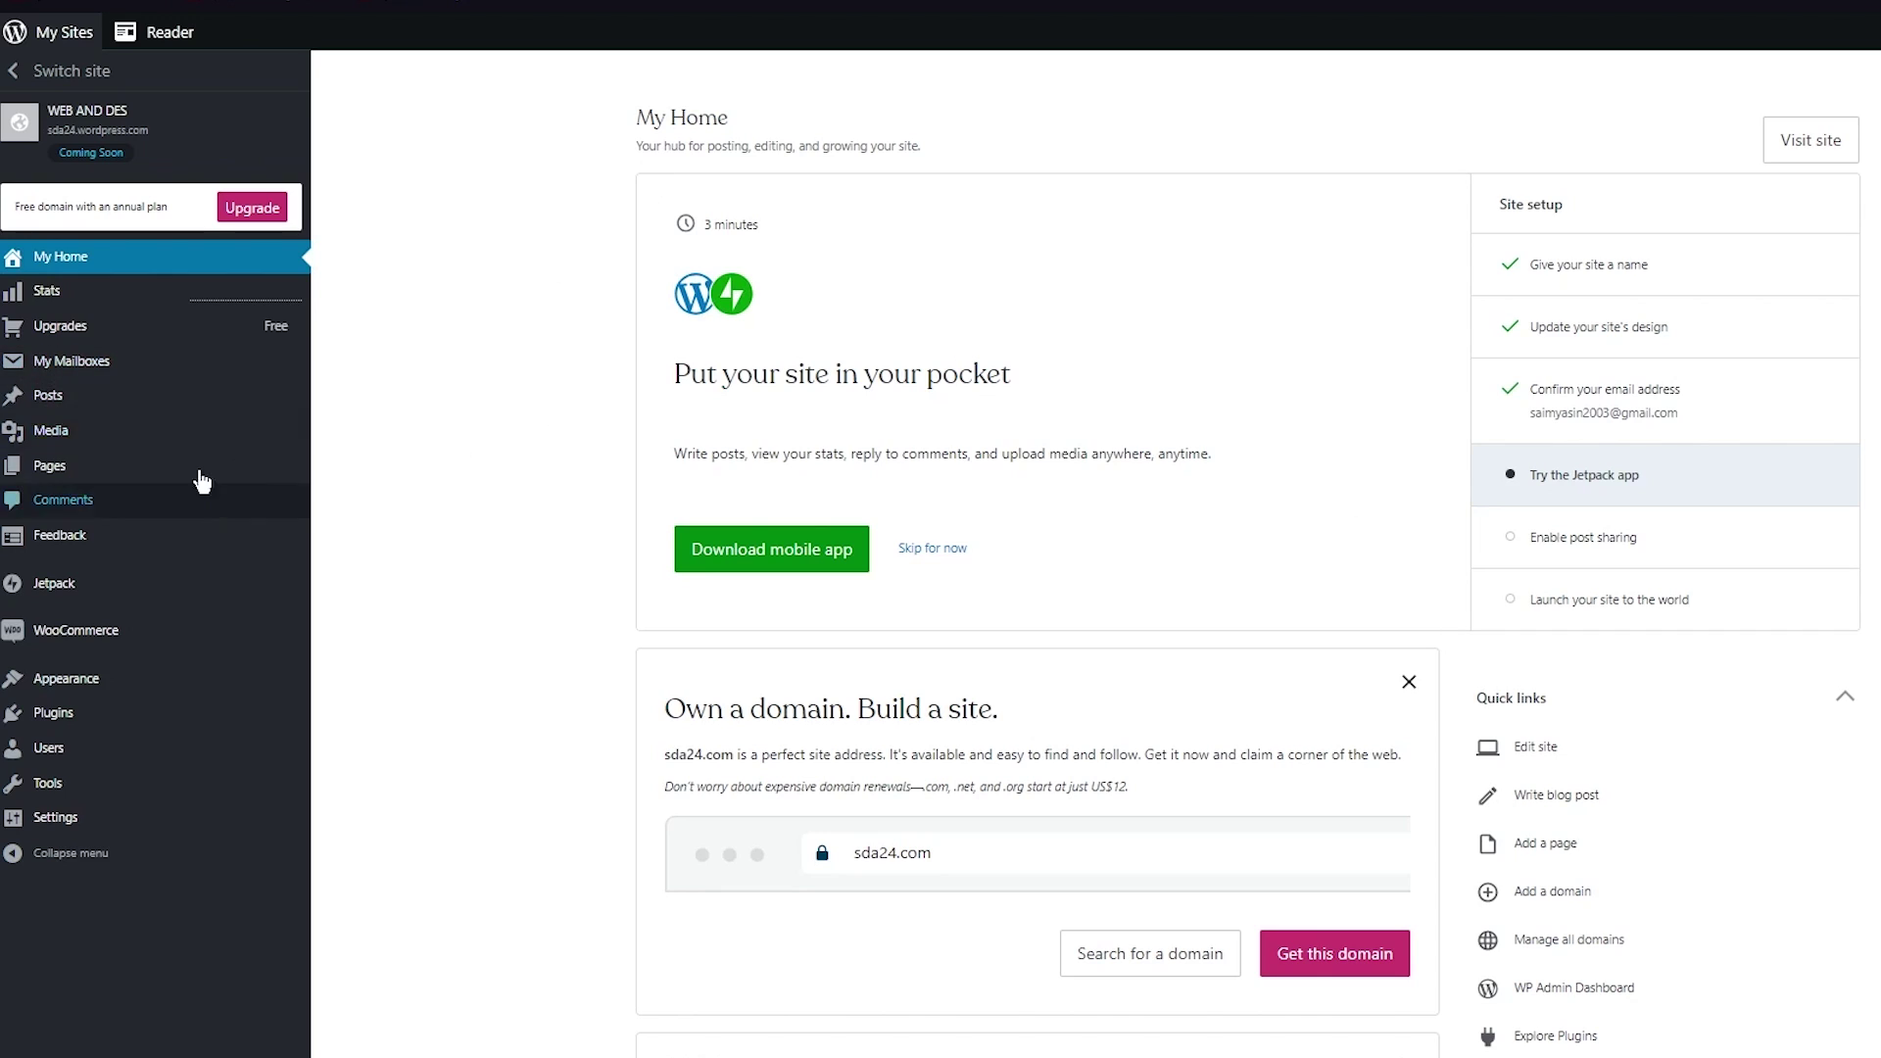
From the Pages list, create a new page using the Team List pattern layout.
left_click(120, 480)
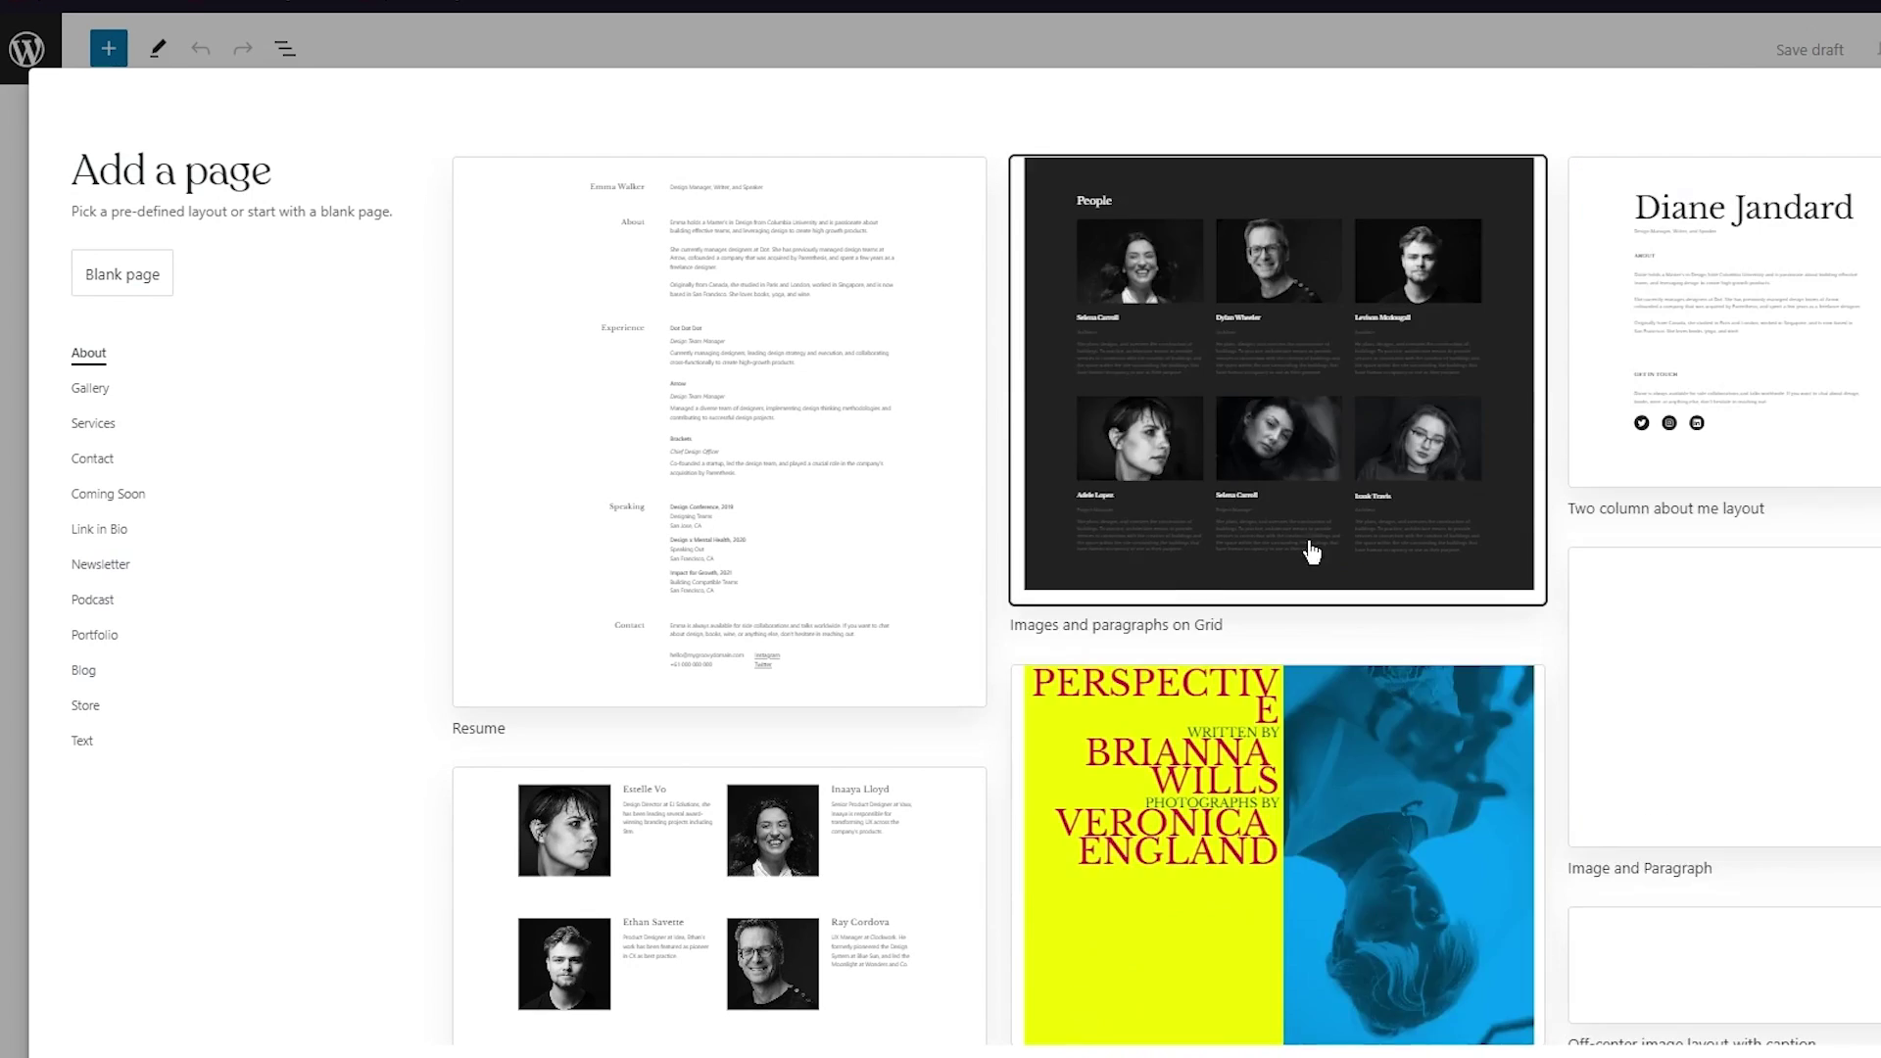
scroll(1274, 538, "down", 5)
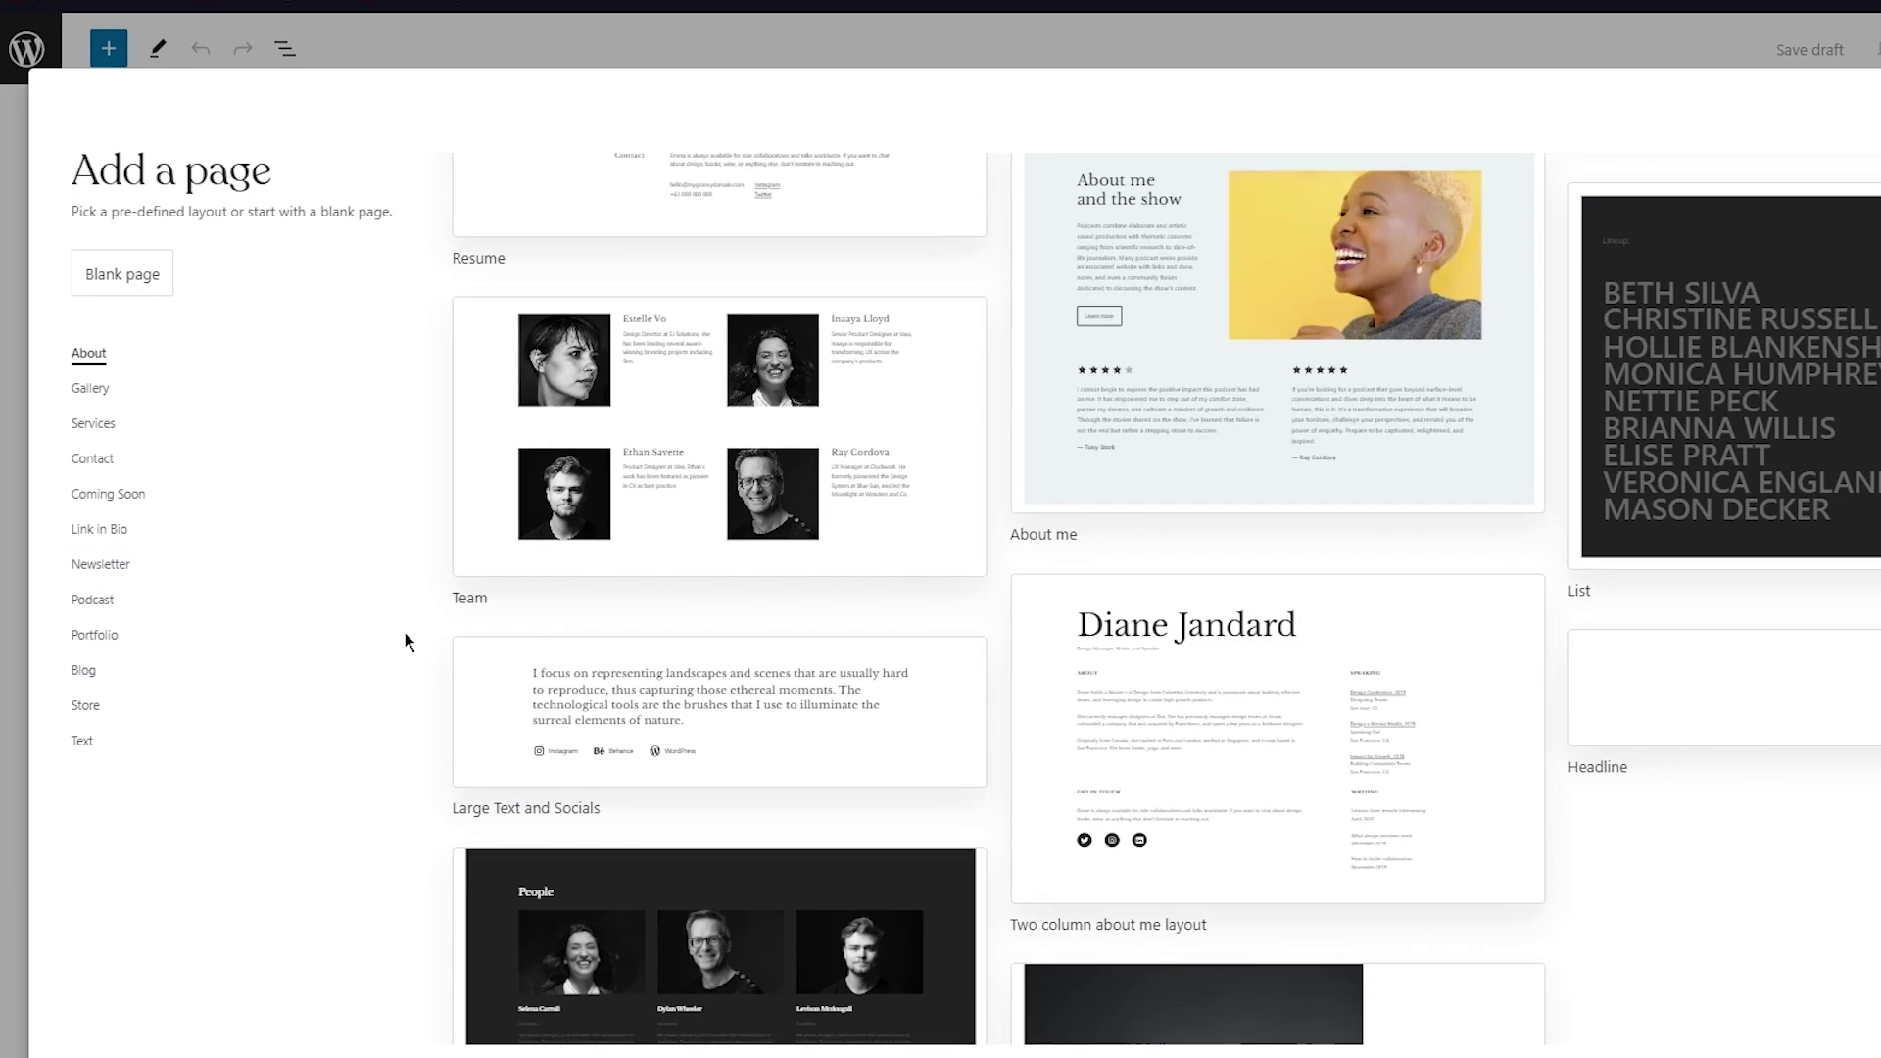
scroll(405, 642, "down", 1)
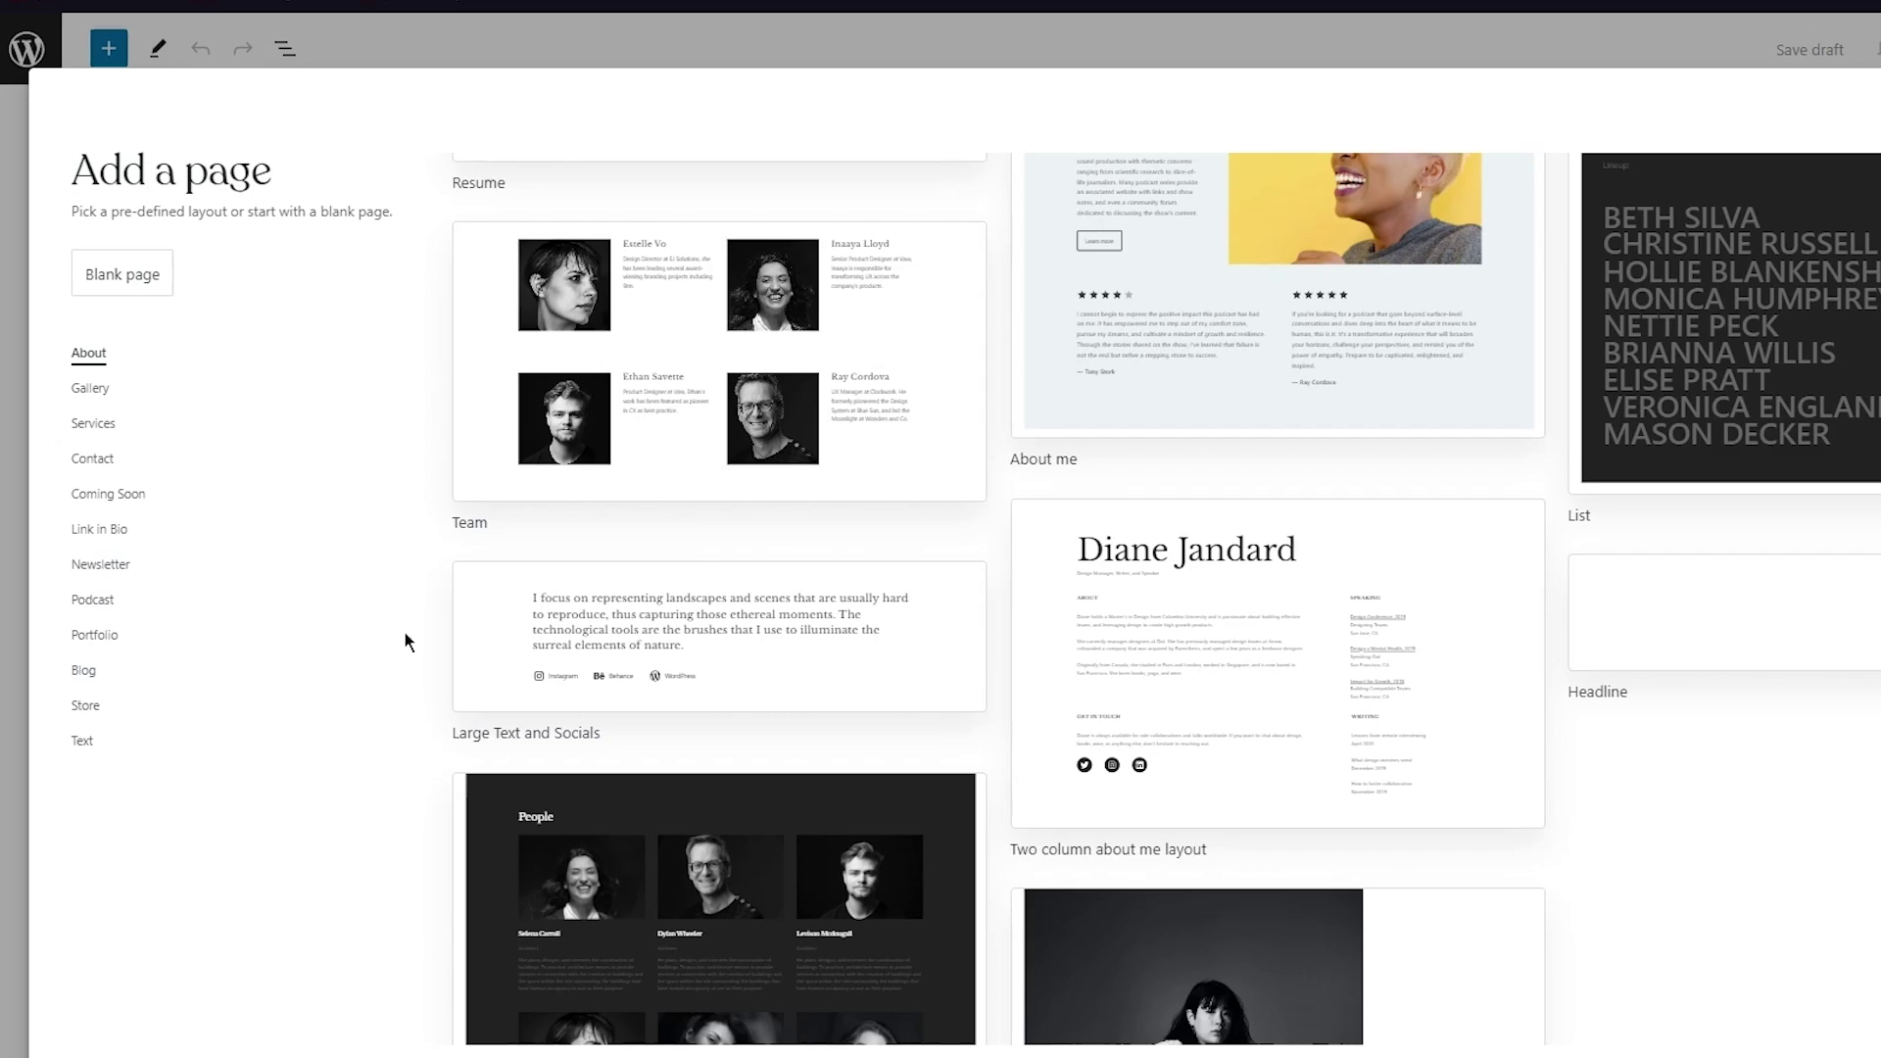
scroll(405, 634, "up", 5)
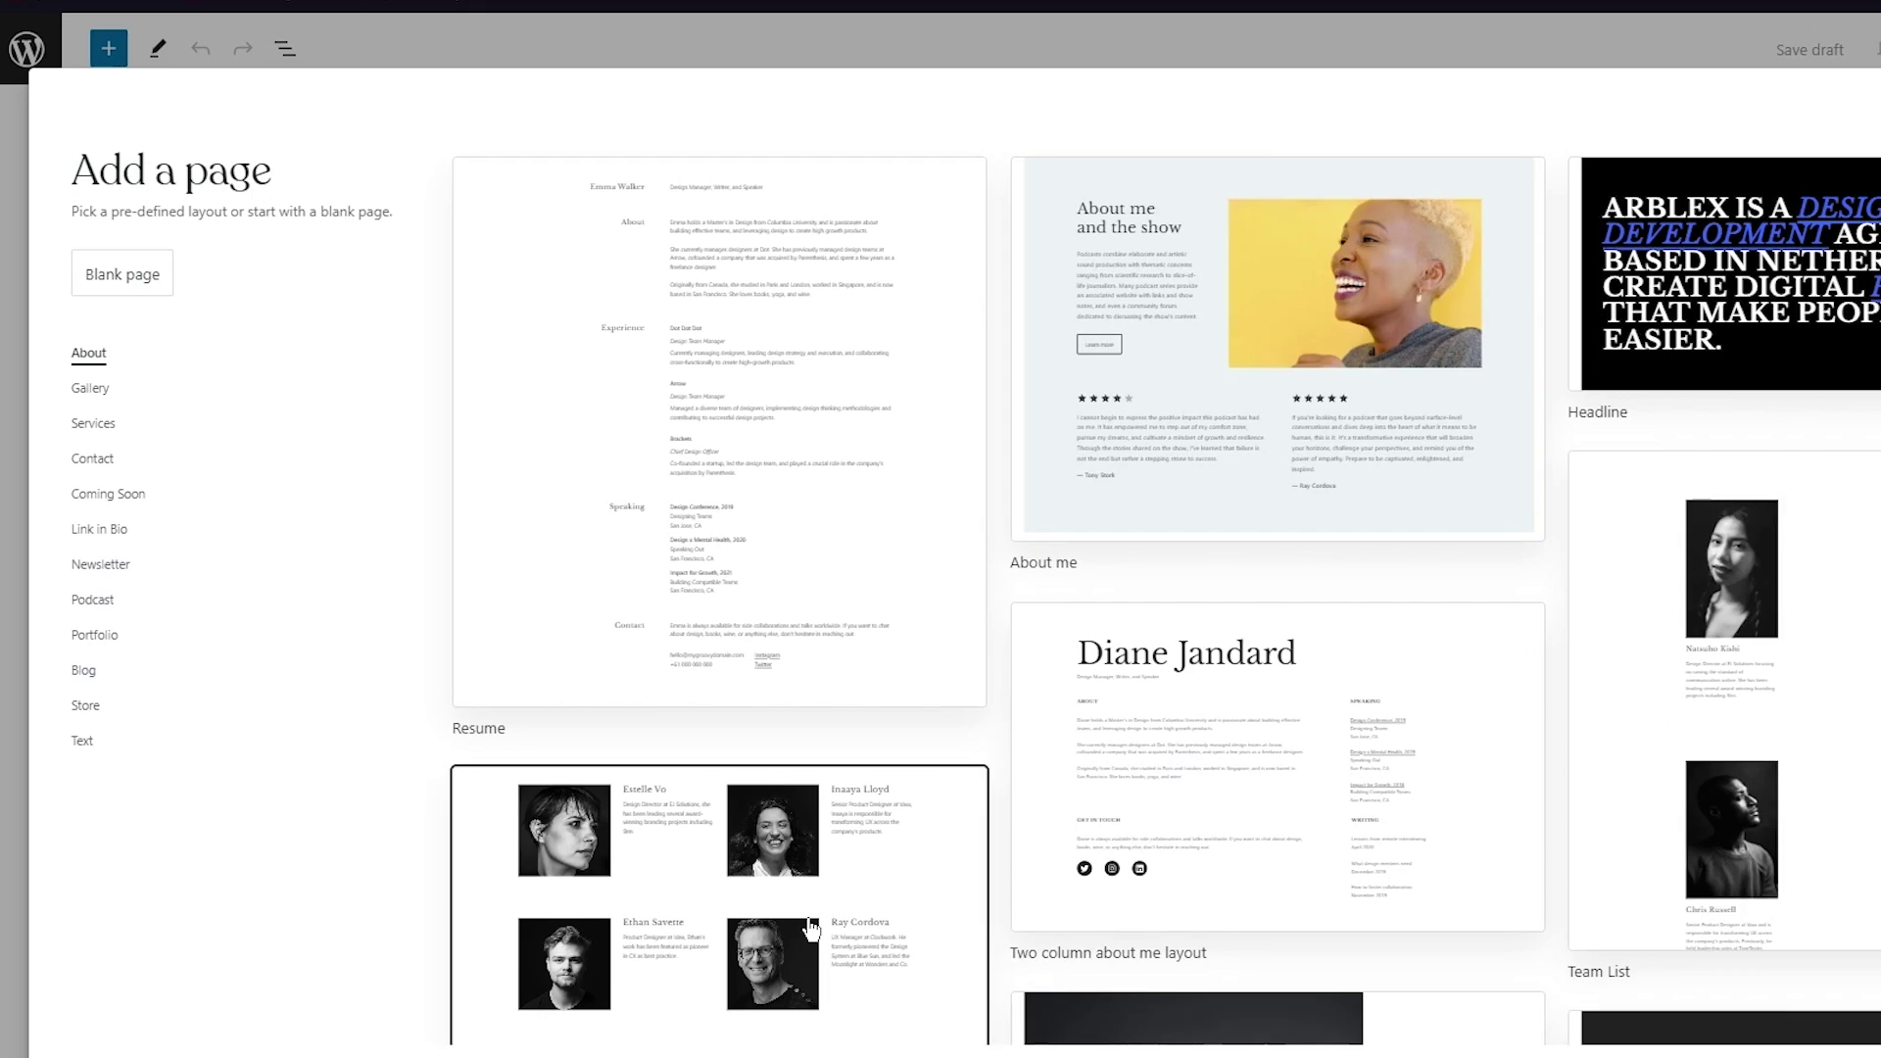
left_click(1828, 843)
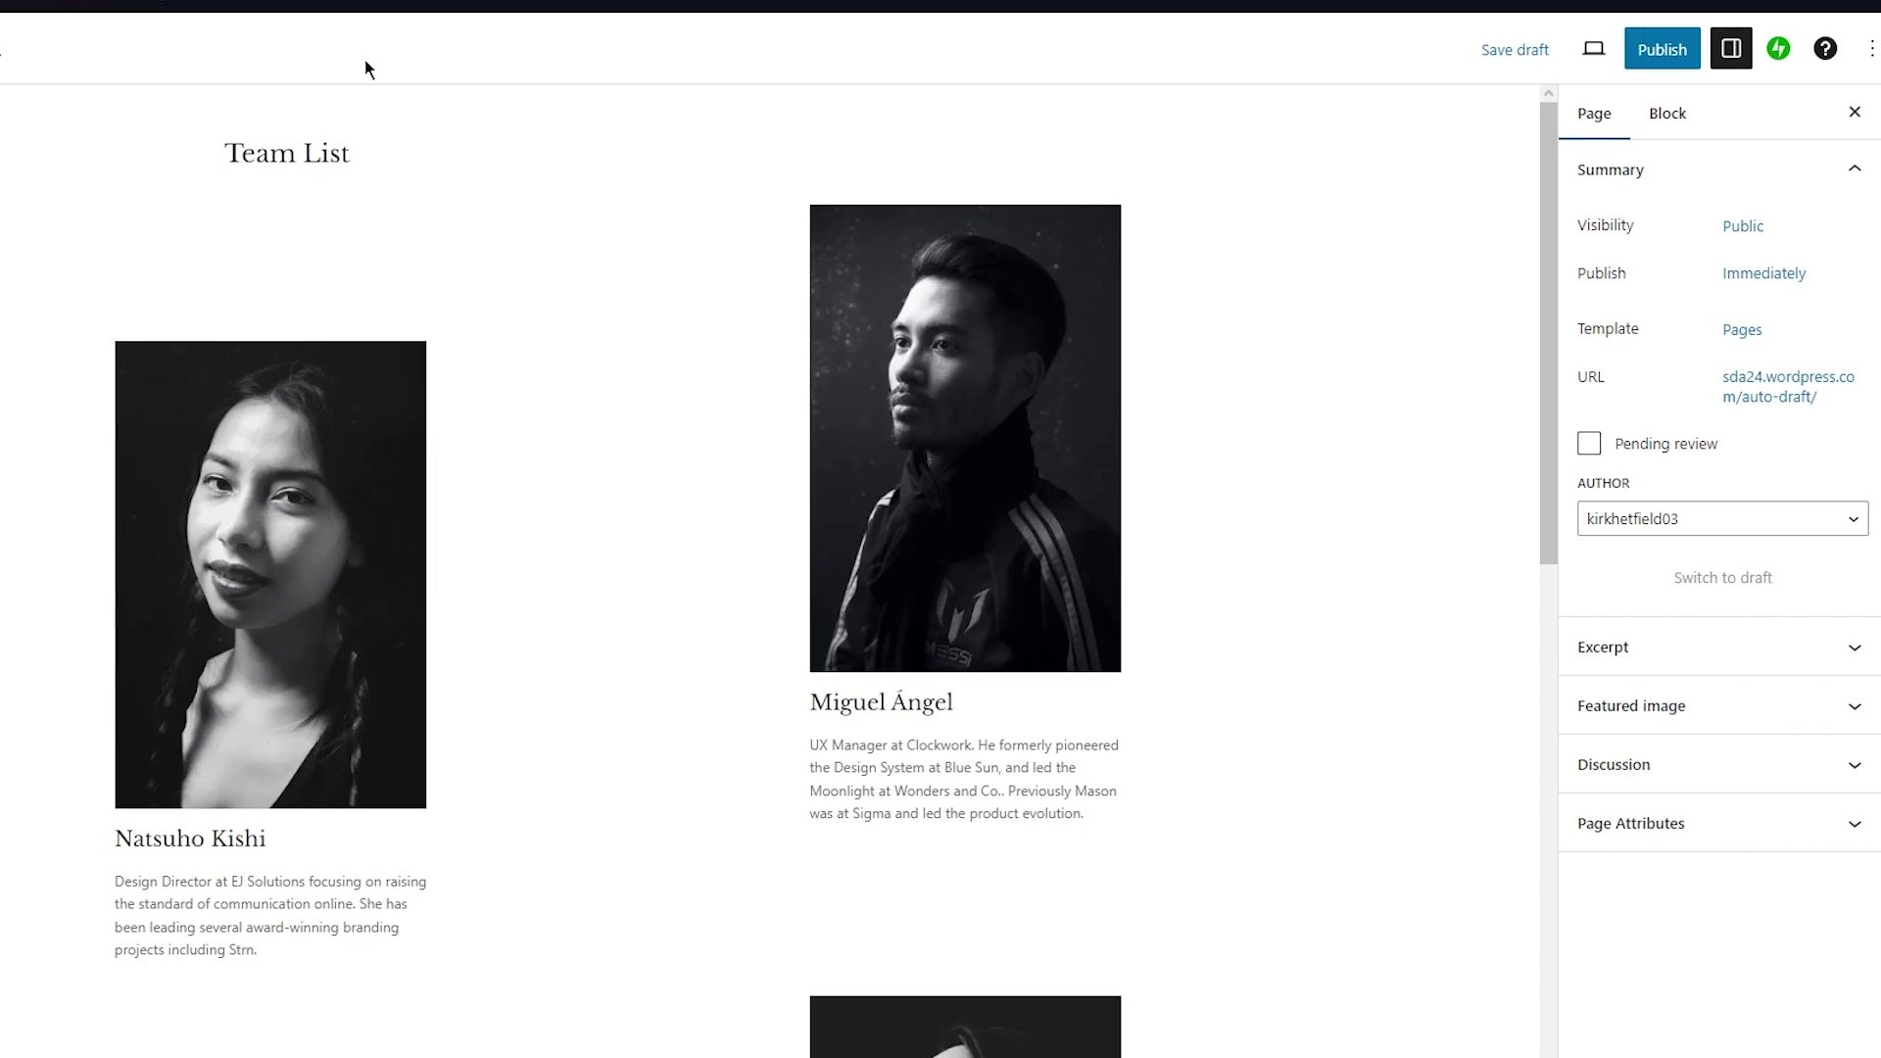
Retitle the heading 'Latest news' and replace the second member's bio with a notice of his peaceful passing.
left_click_drag(159, 176, 351, 154)
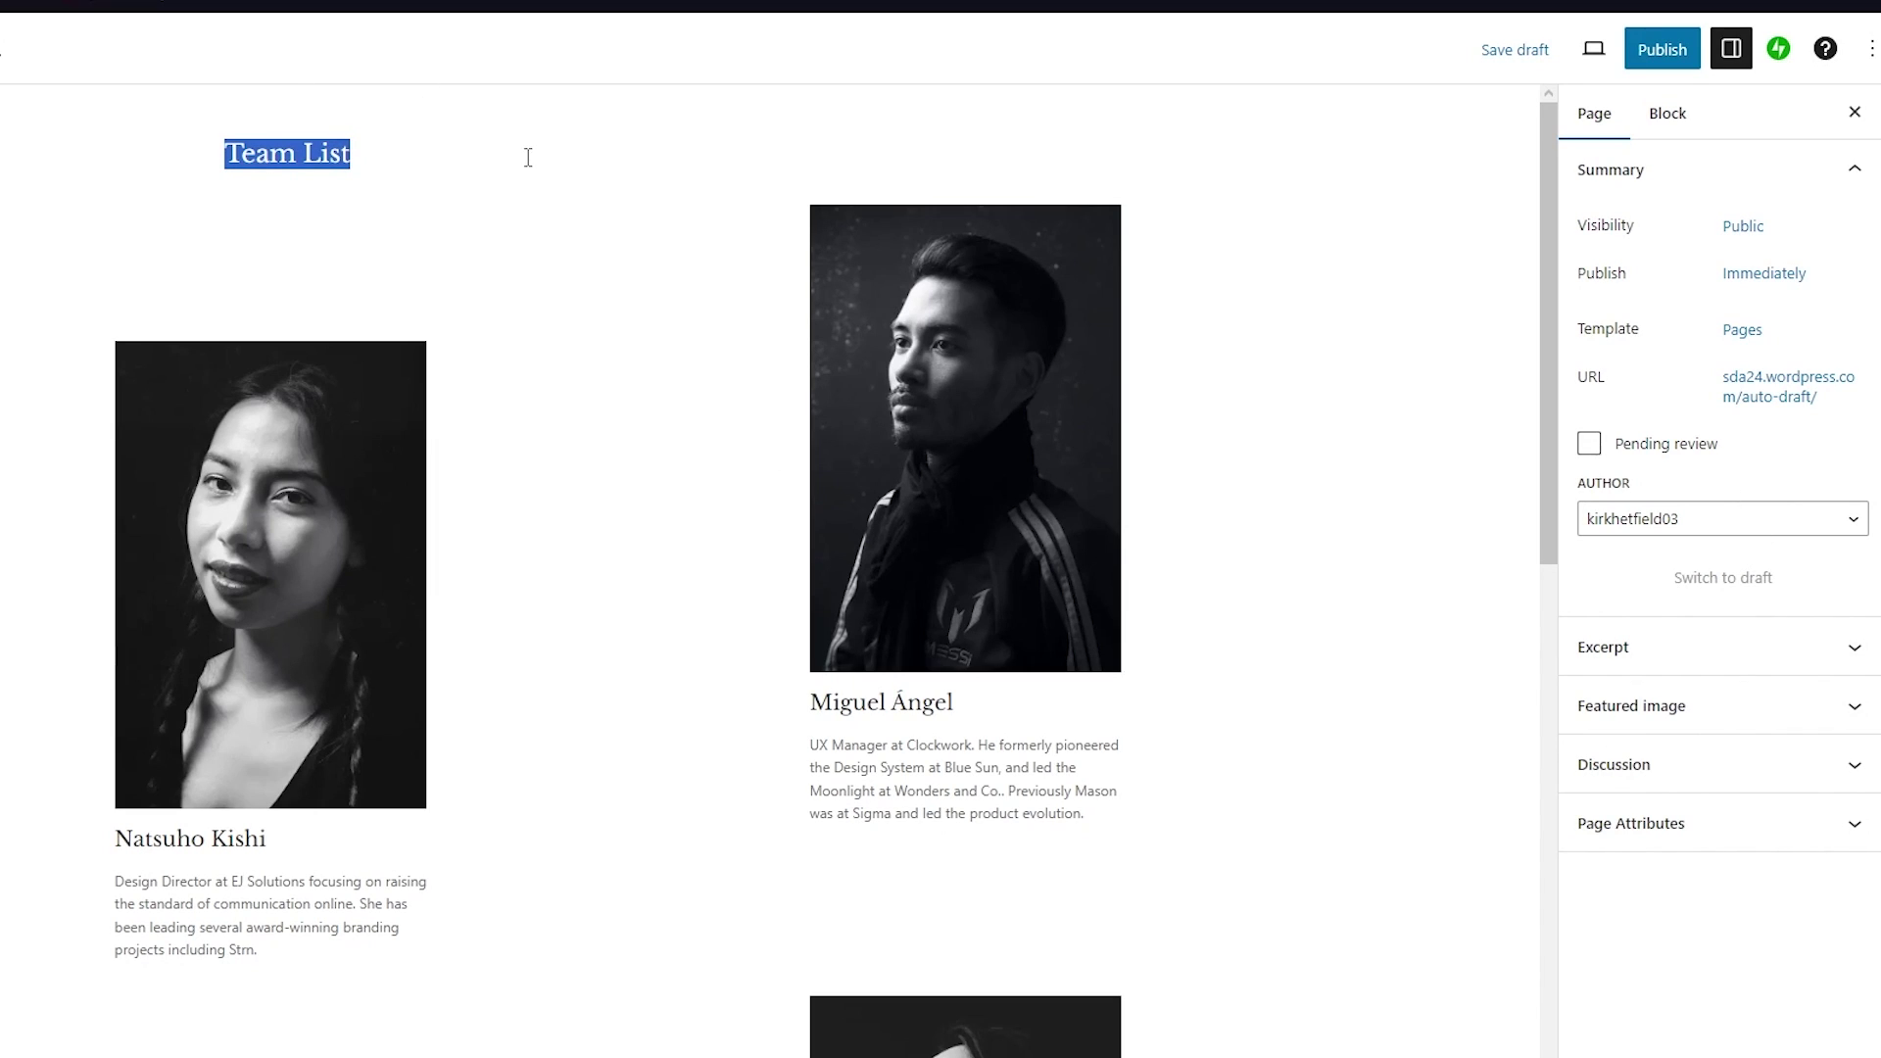
type("Latest new")
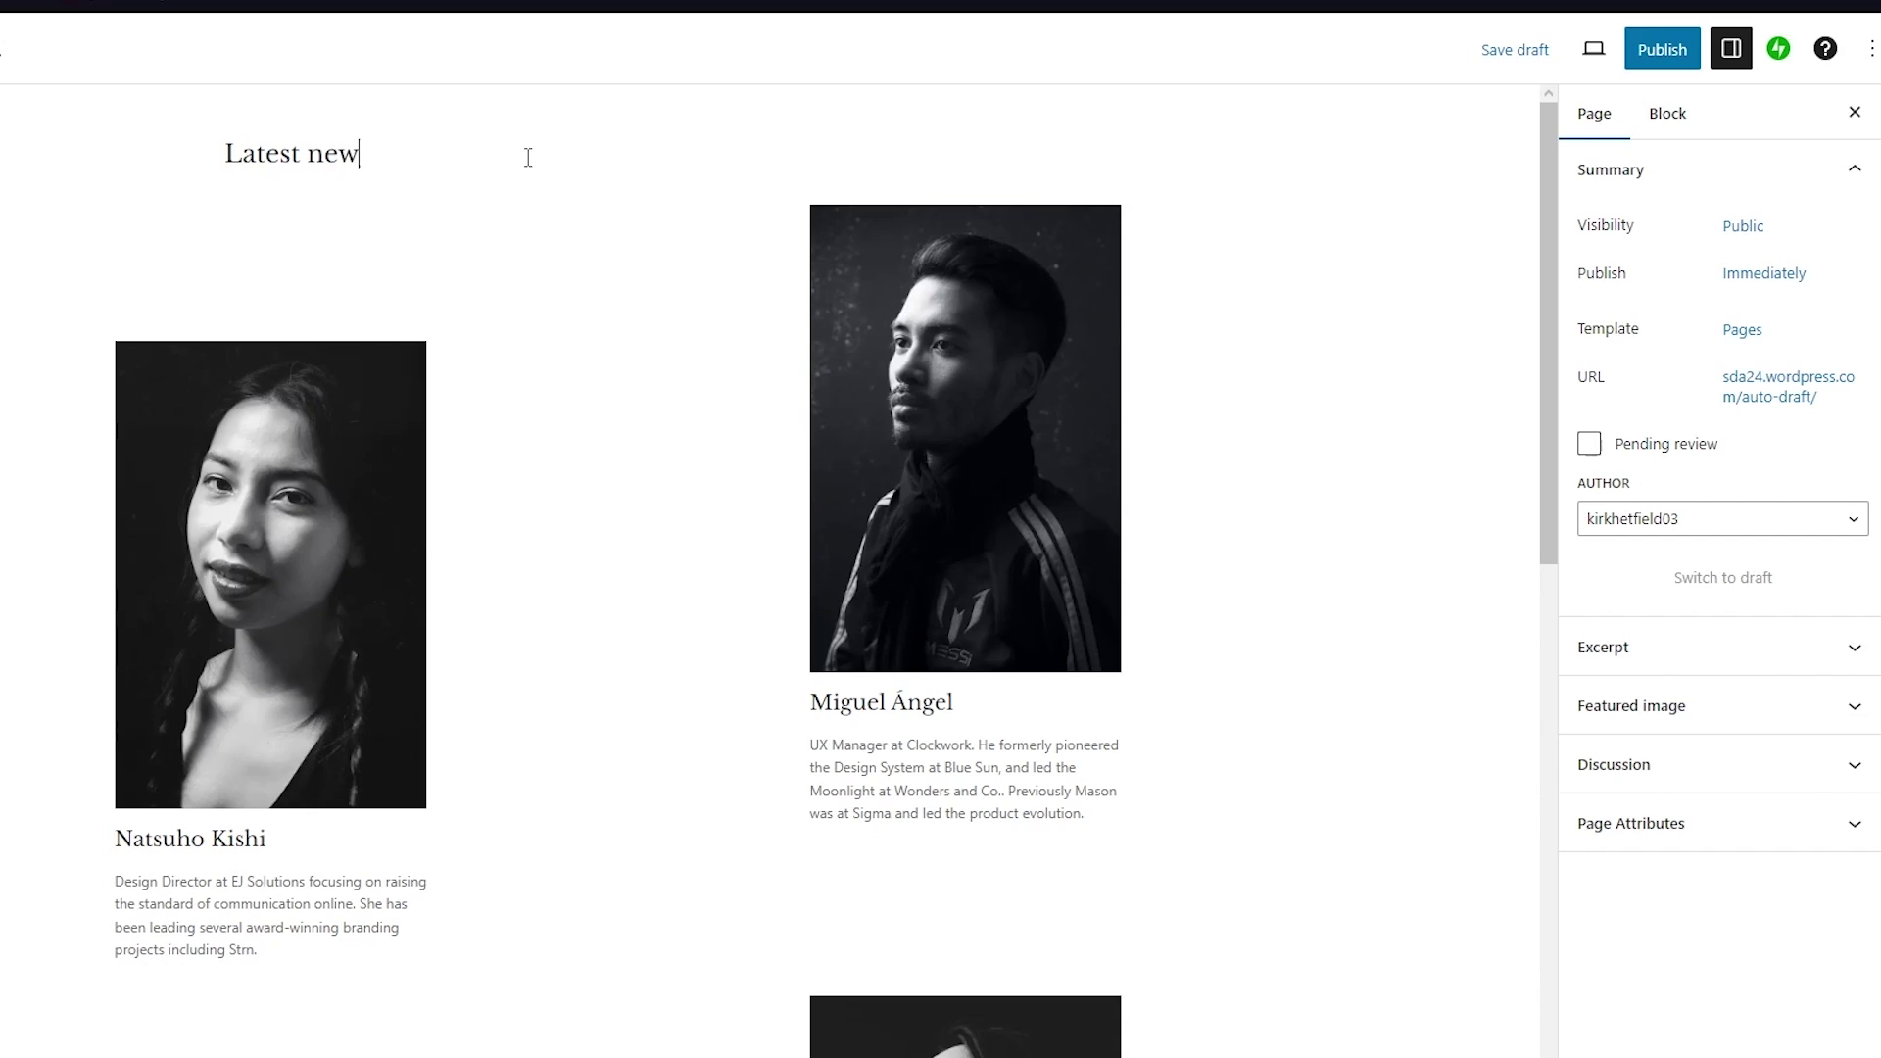
type("s")
left_click(1101, 821)
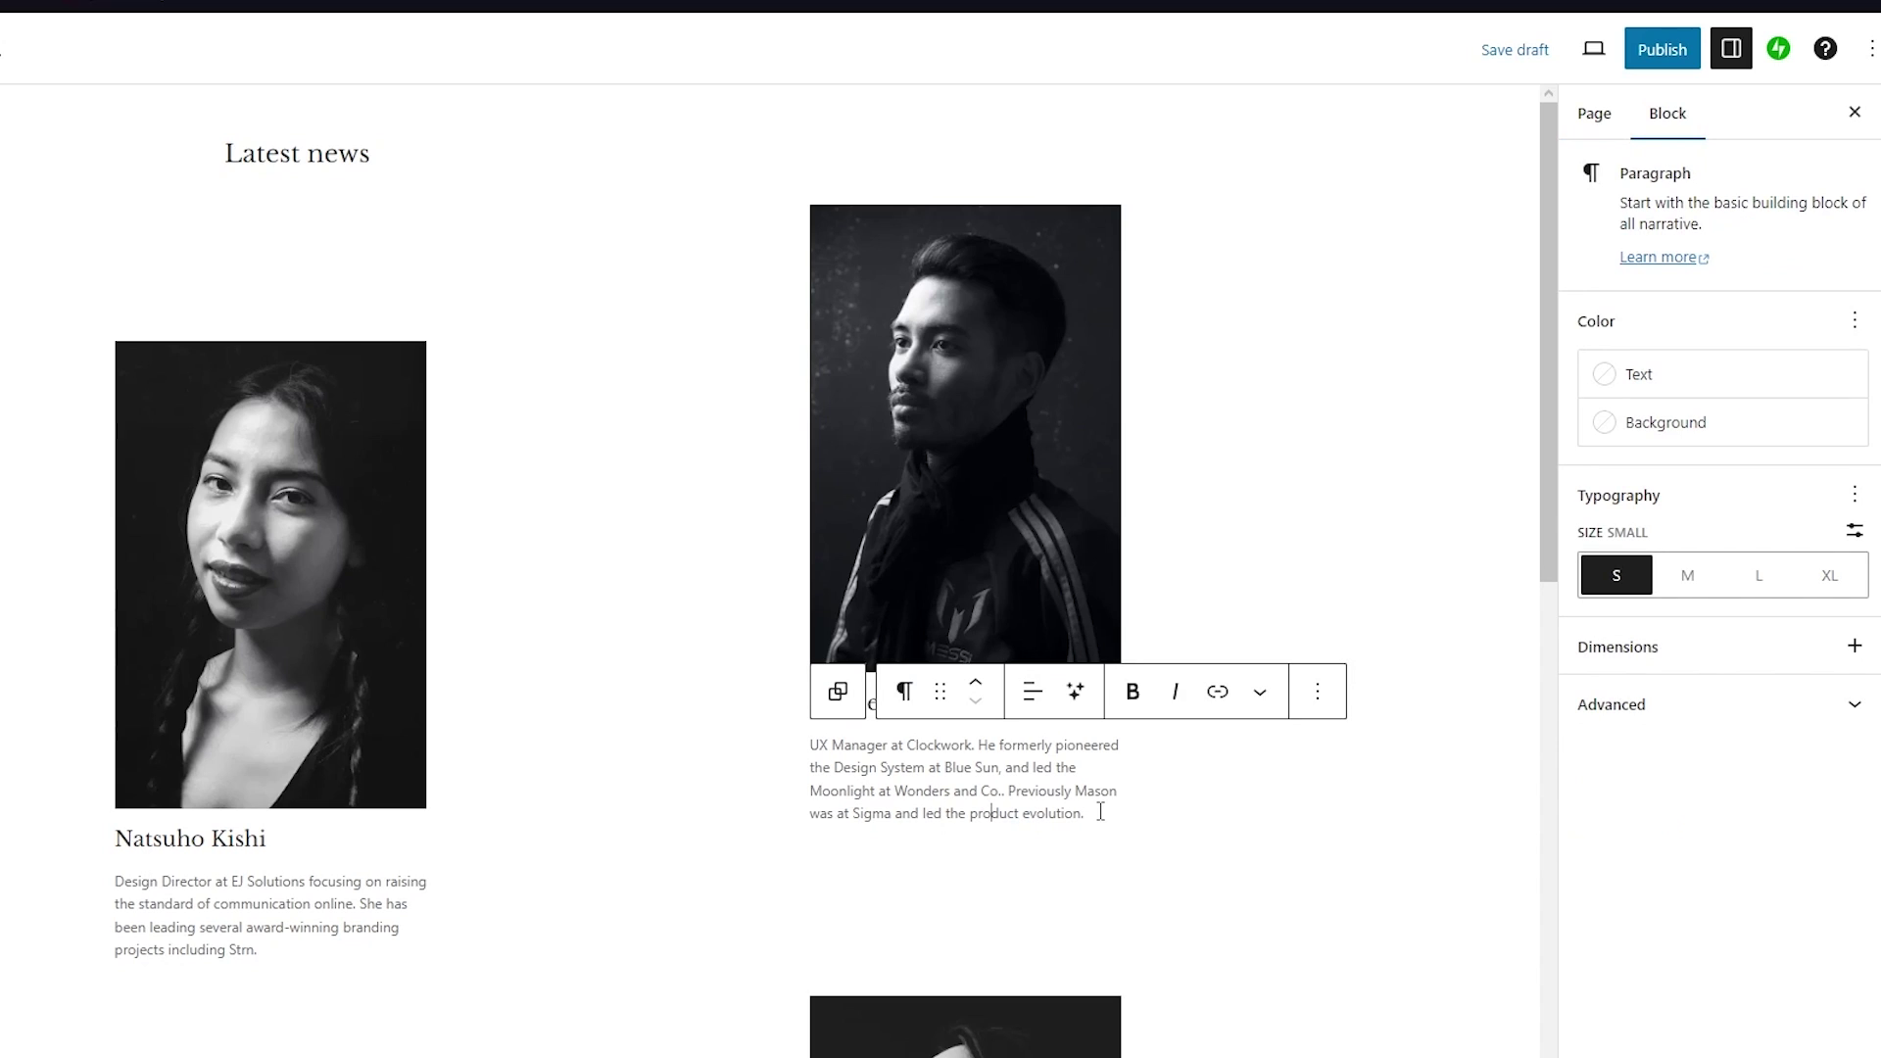
left_click(777, 750)
left_click_drag(777, 754, 1022, 891)
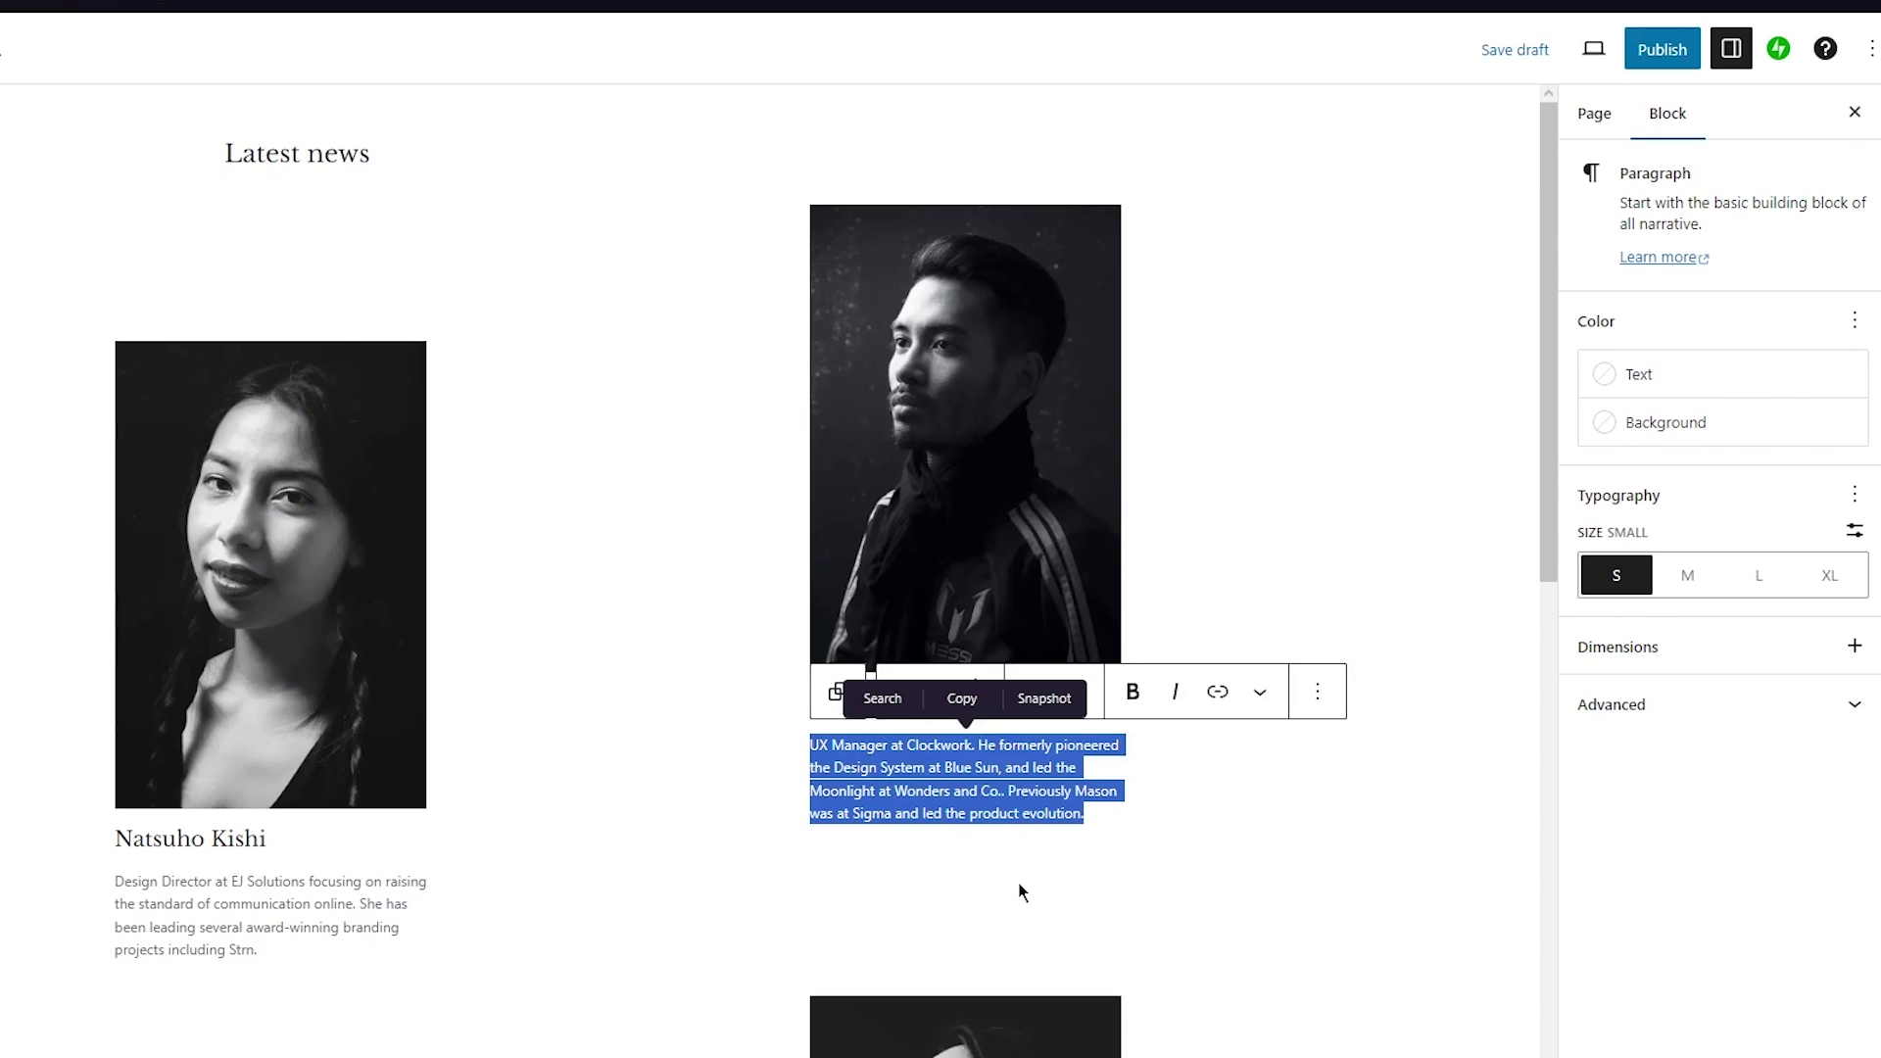
key("BackSpace")
type("It sad")
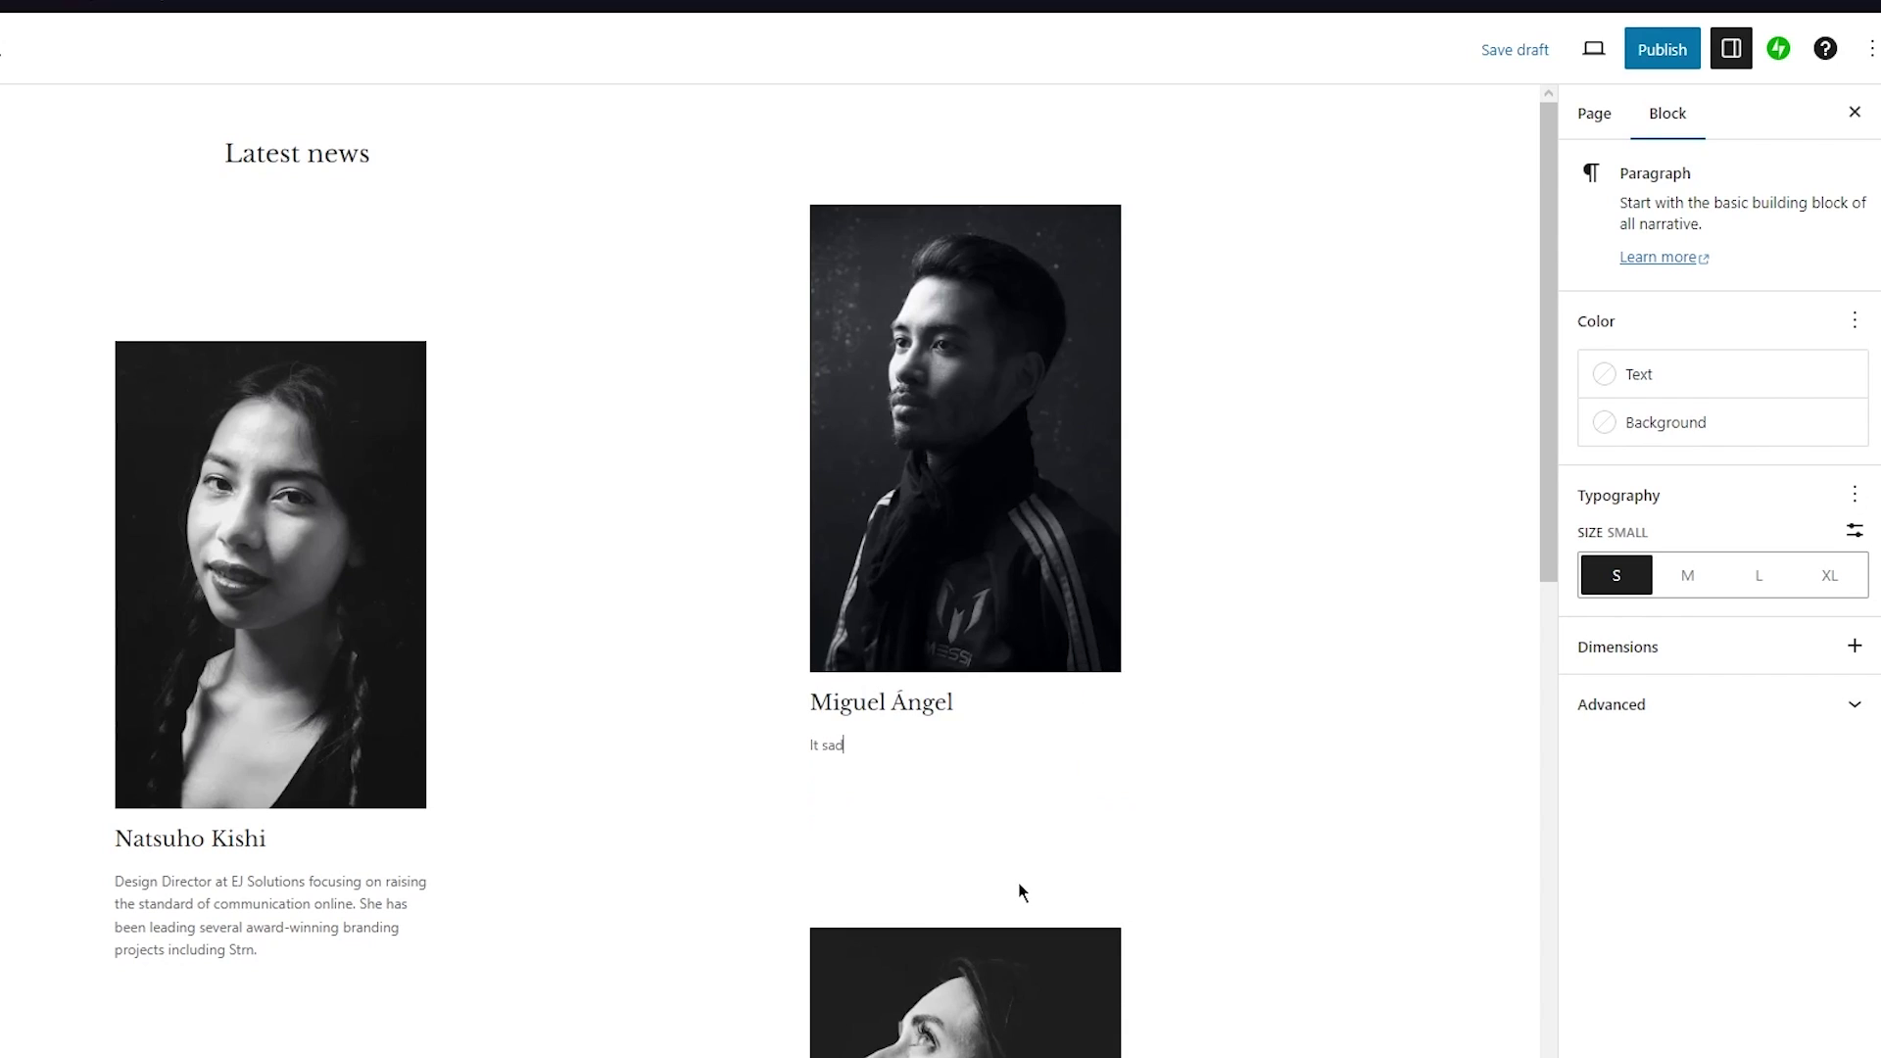
type("dens us to tell you the heartbreaking f")
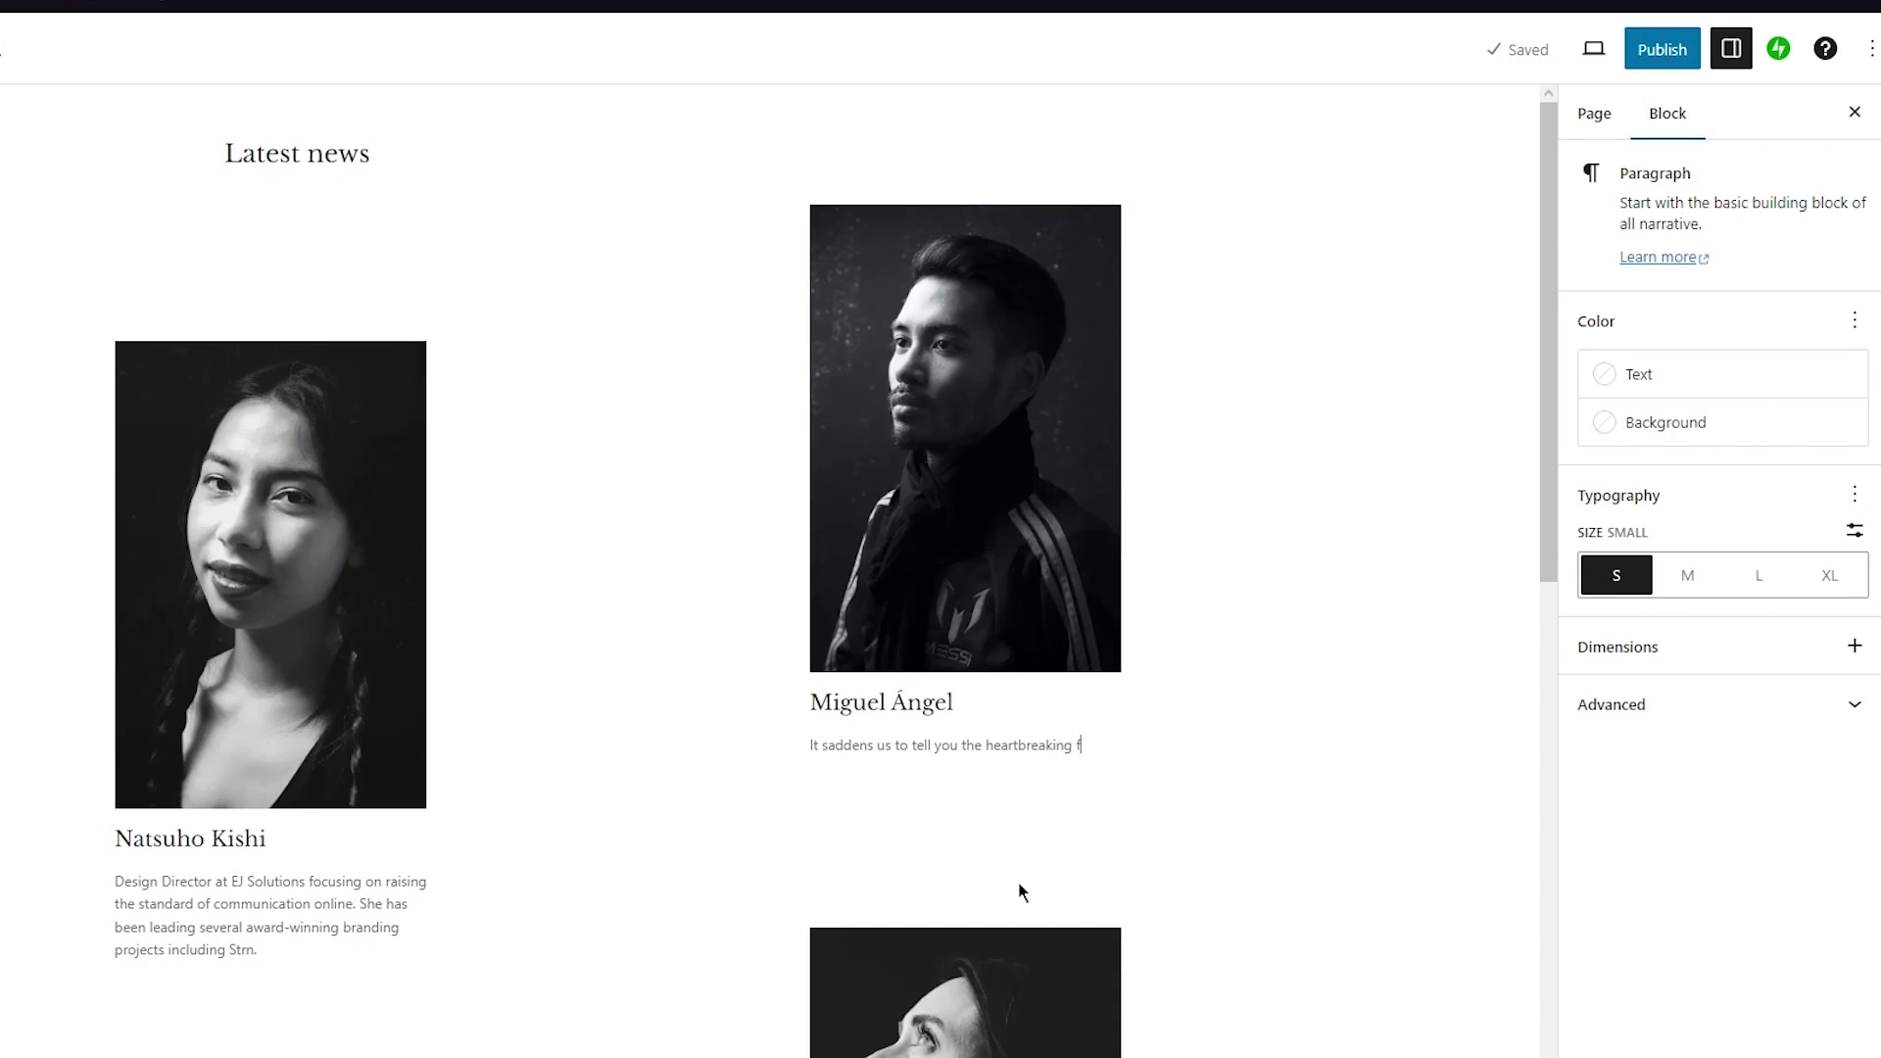
type("act that")
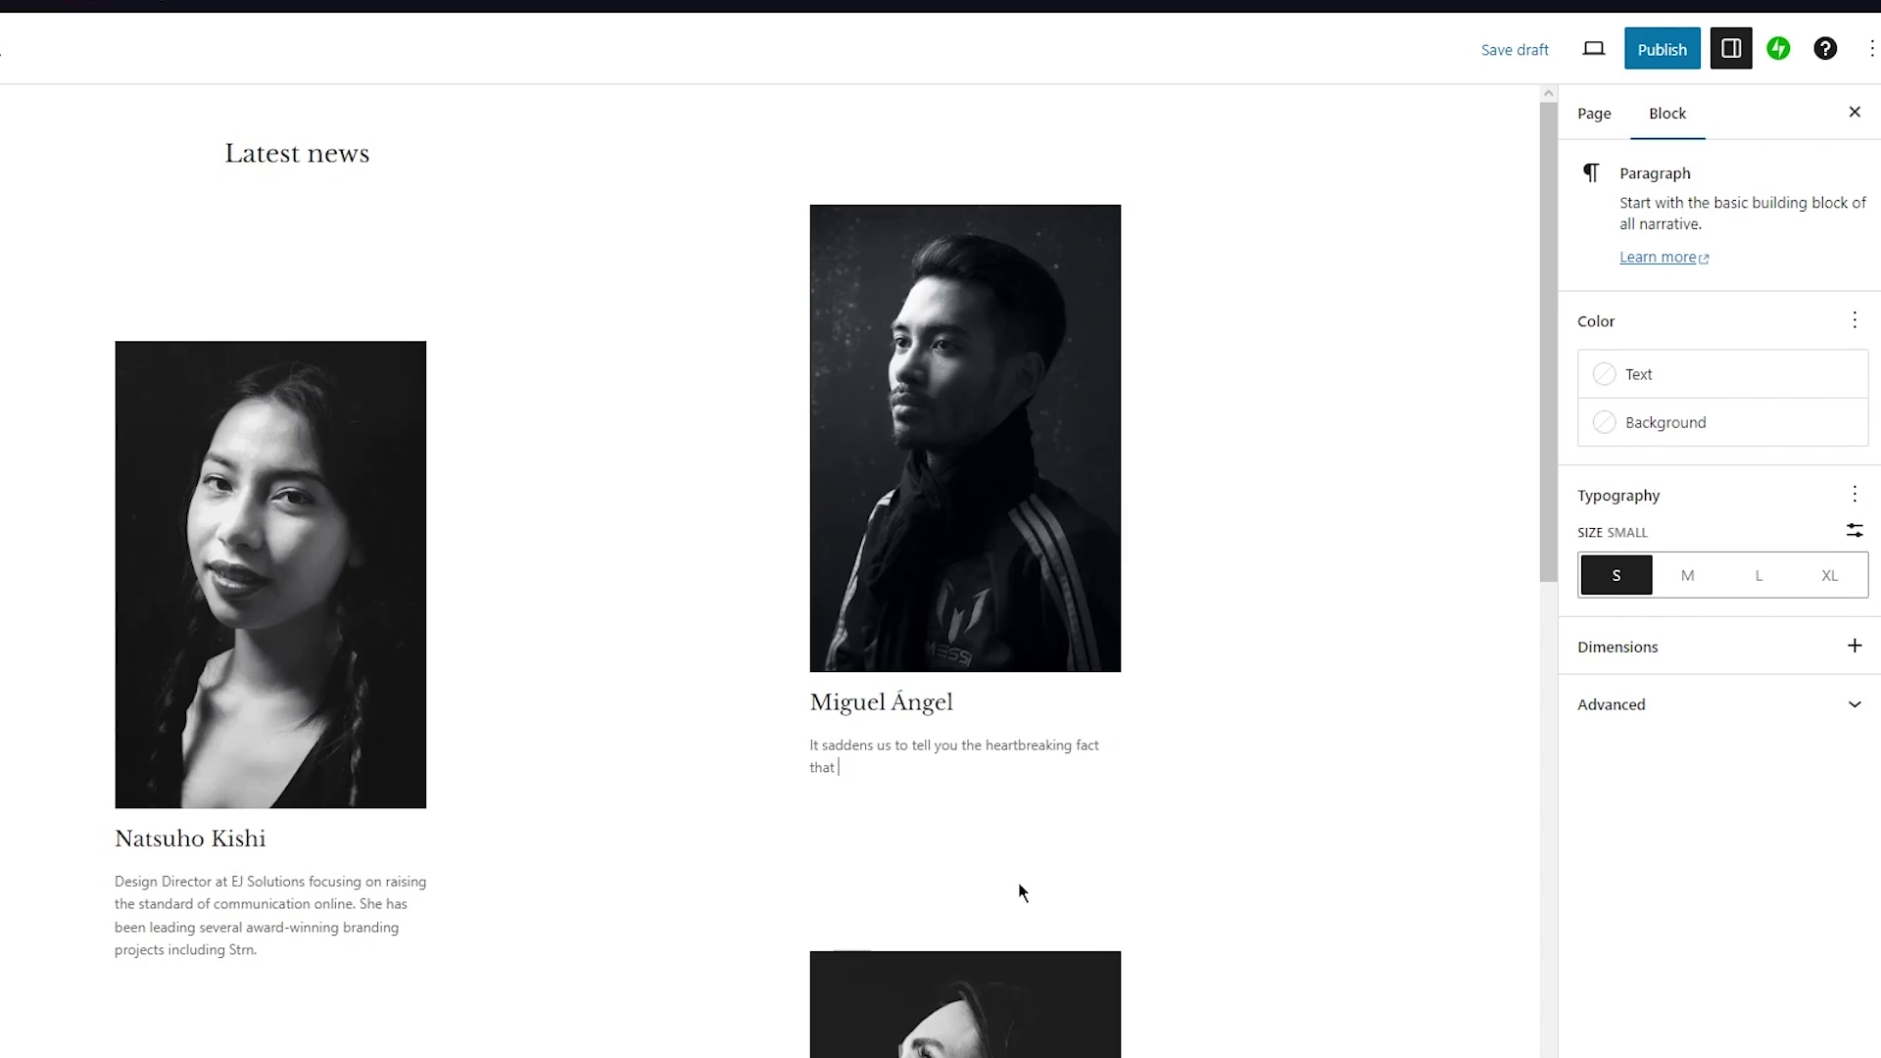
type(" Miguel Angel has peacefully passed.")
scroll(730, 317, "down", 4)
scroll(734, 391, "down", 6)
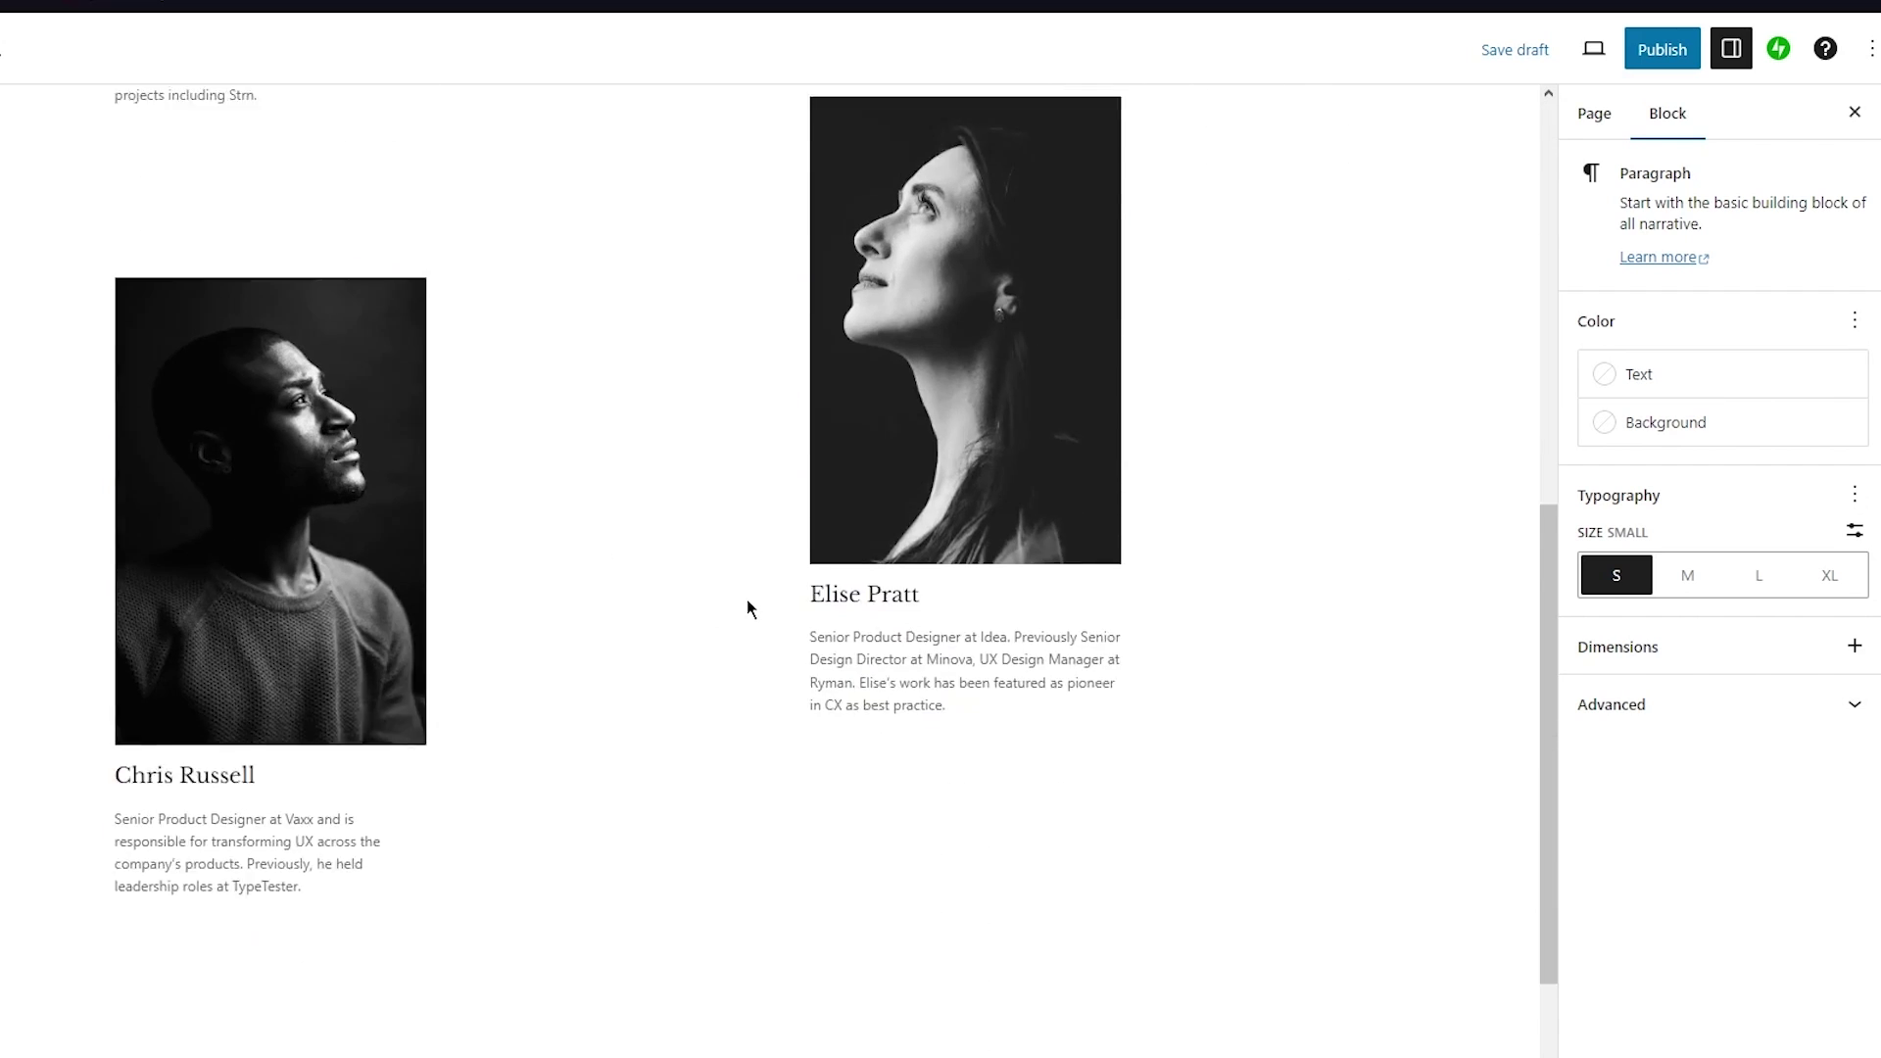
scroll(1415, 168, "up", 10)
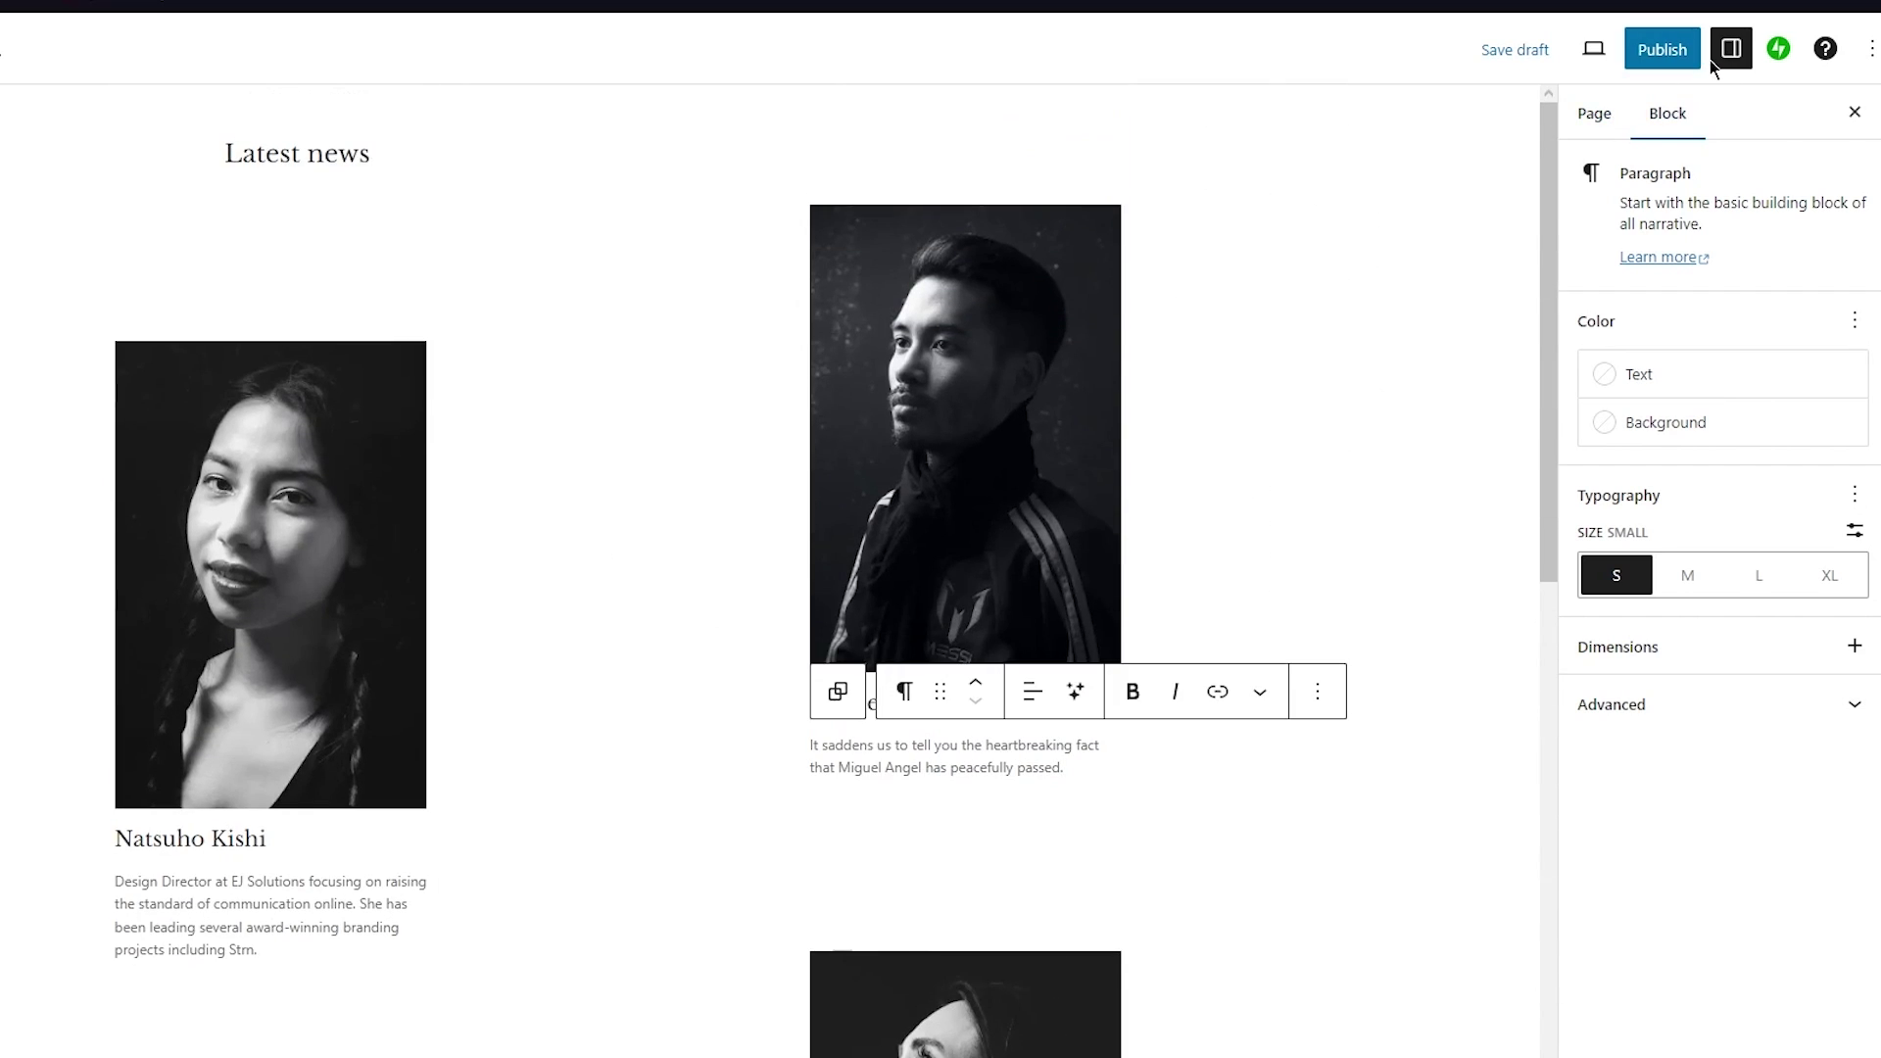
Publish the 'Latest news' page through the pre-publish panel, then go back to the Pages list.
left_click(1635, 61)
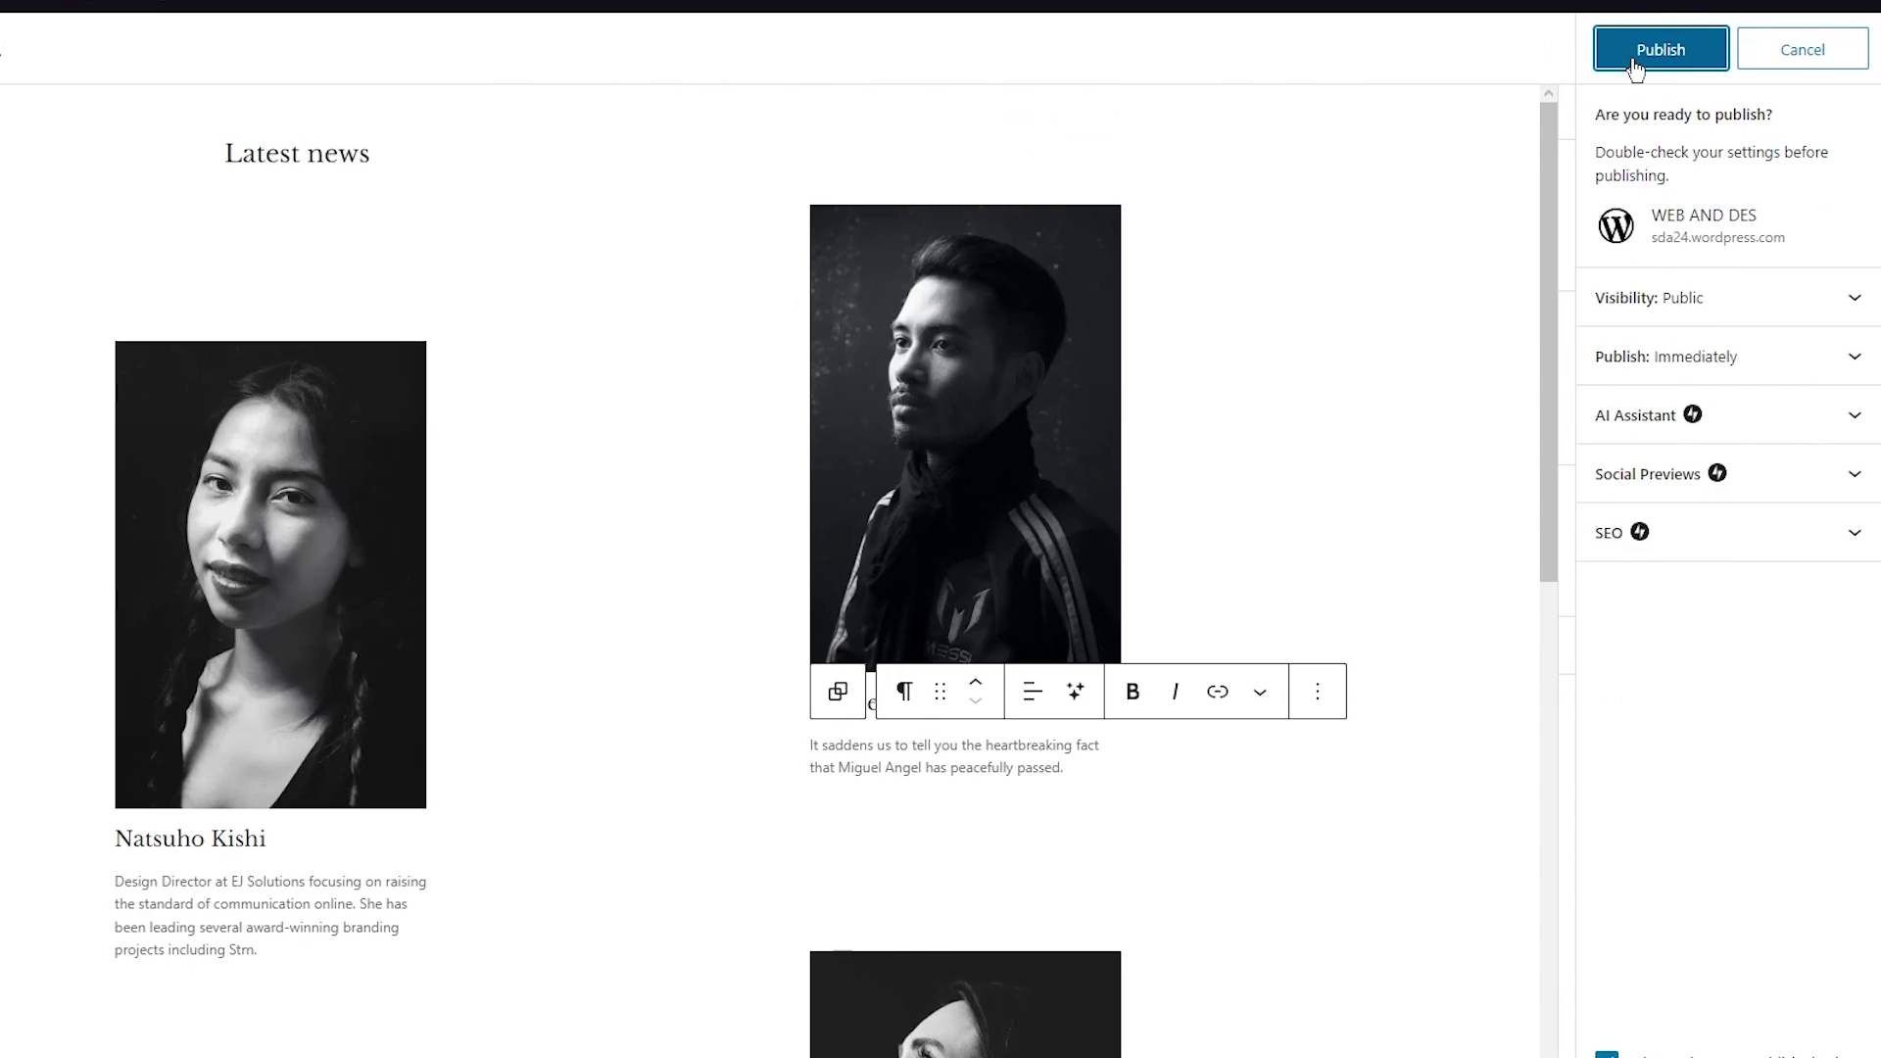
left_click(1633, 61)
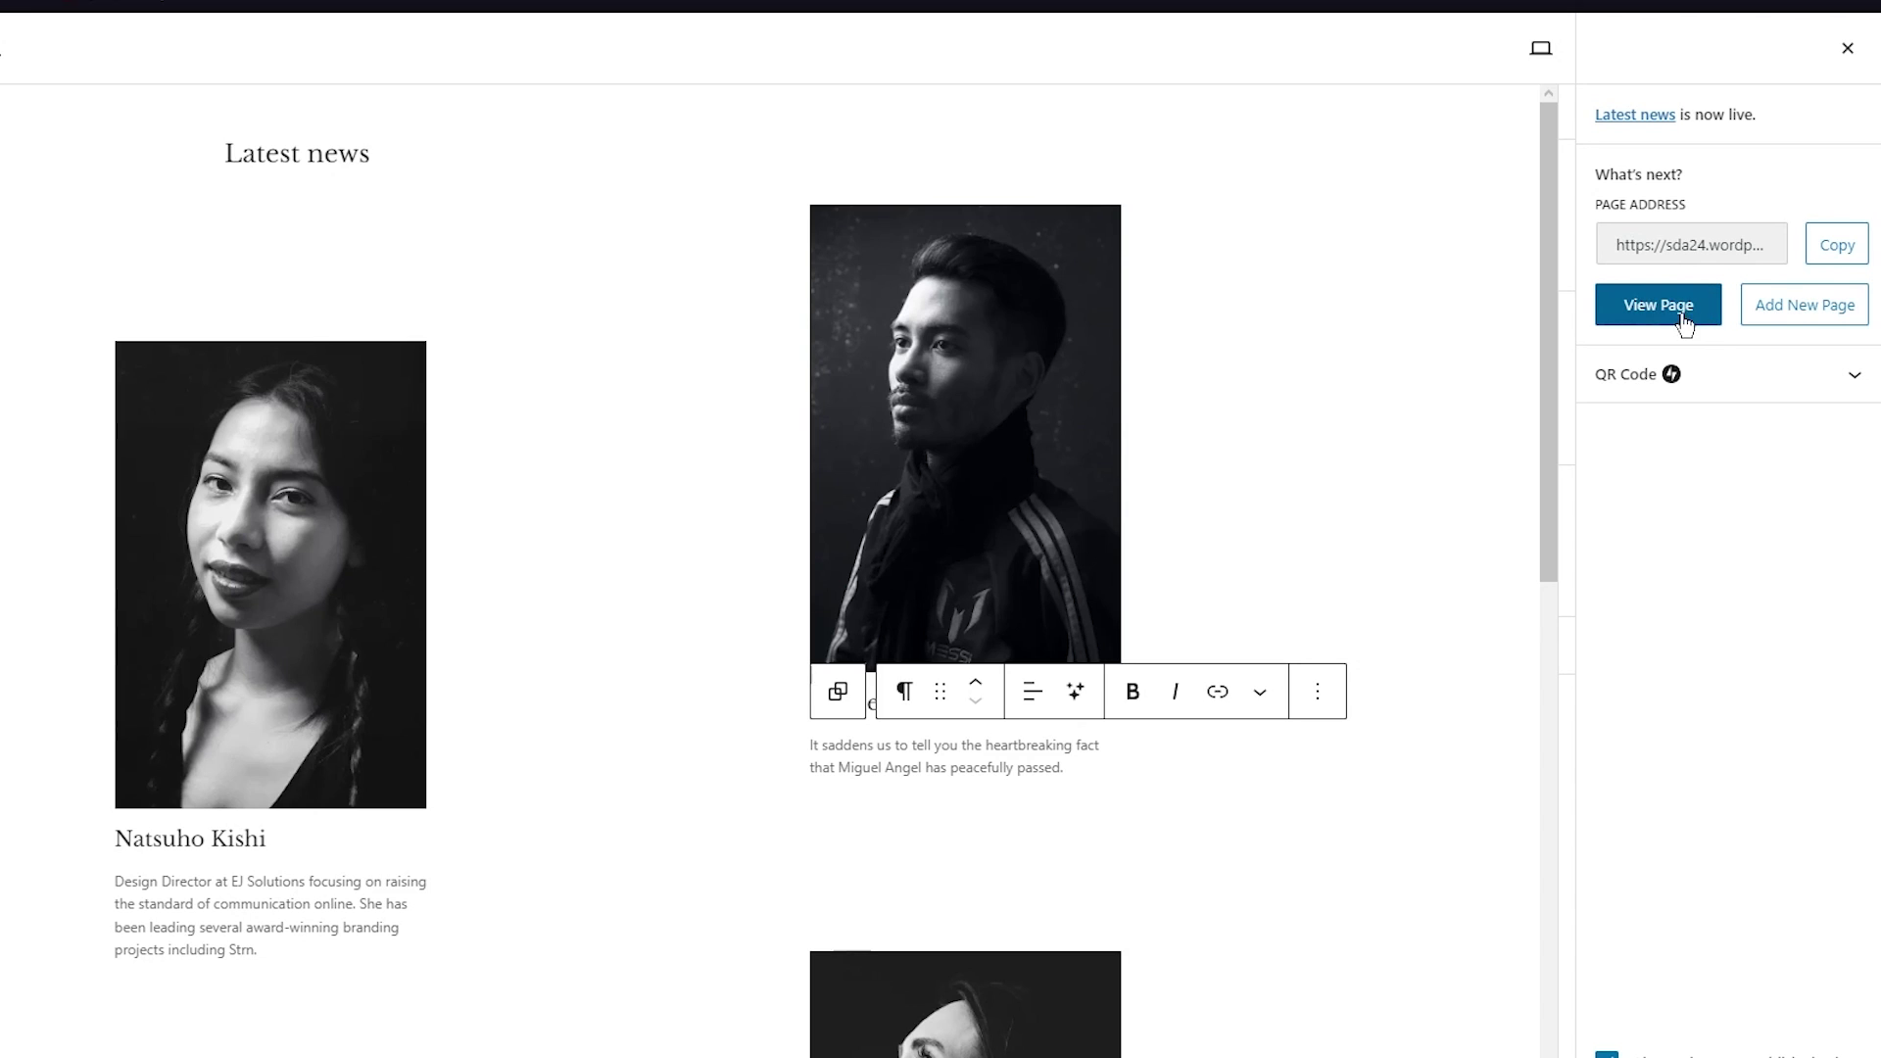
left_click(33, 48)
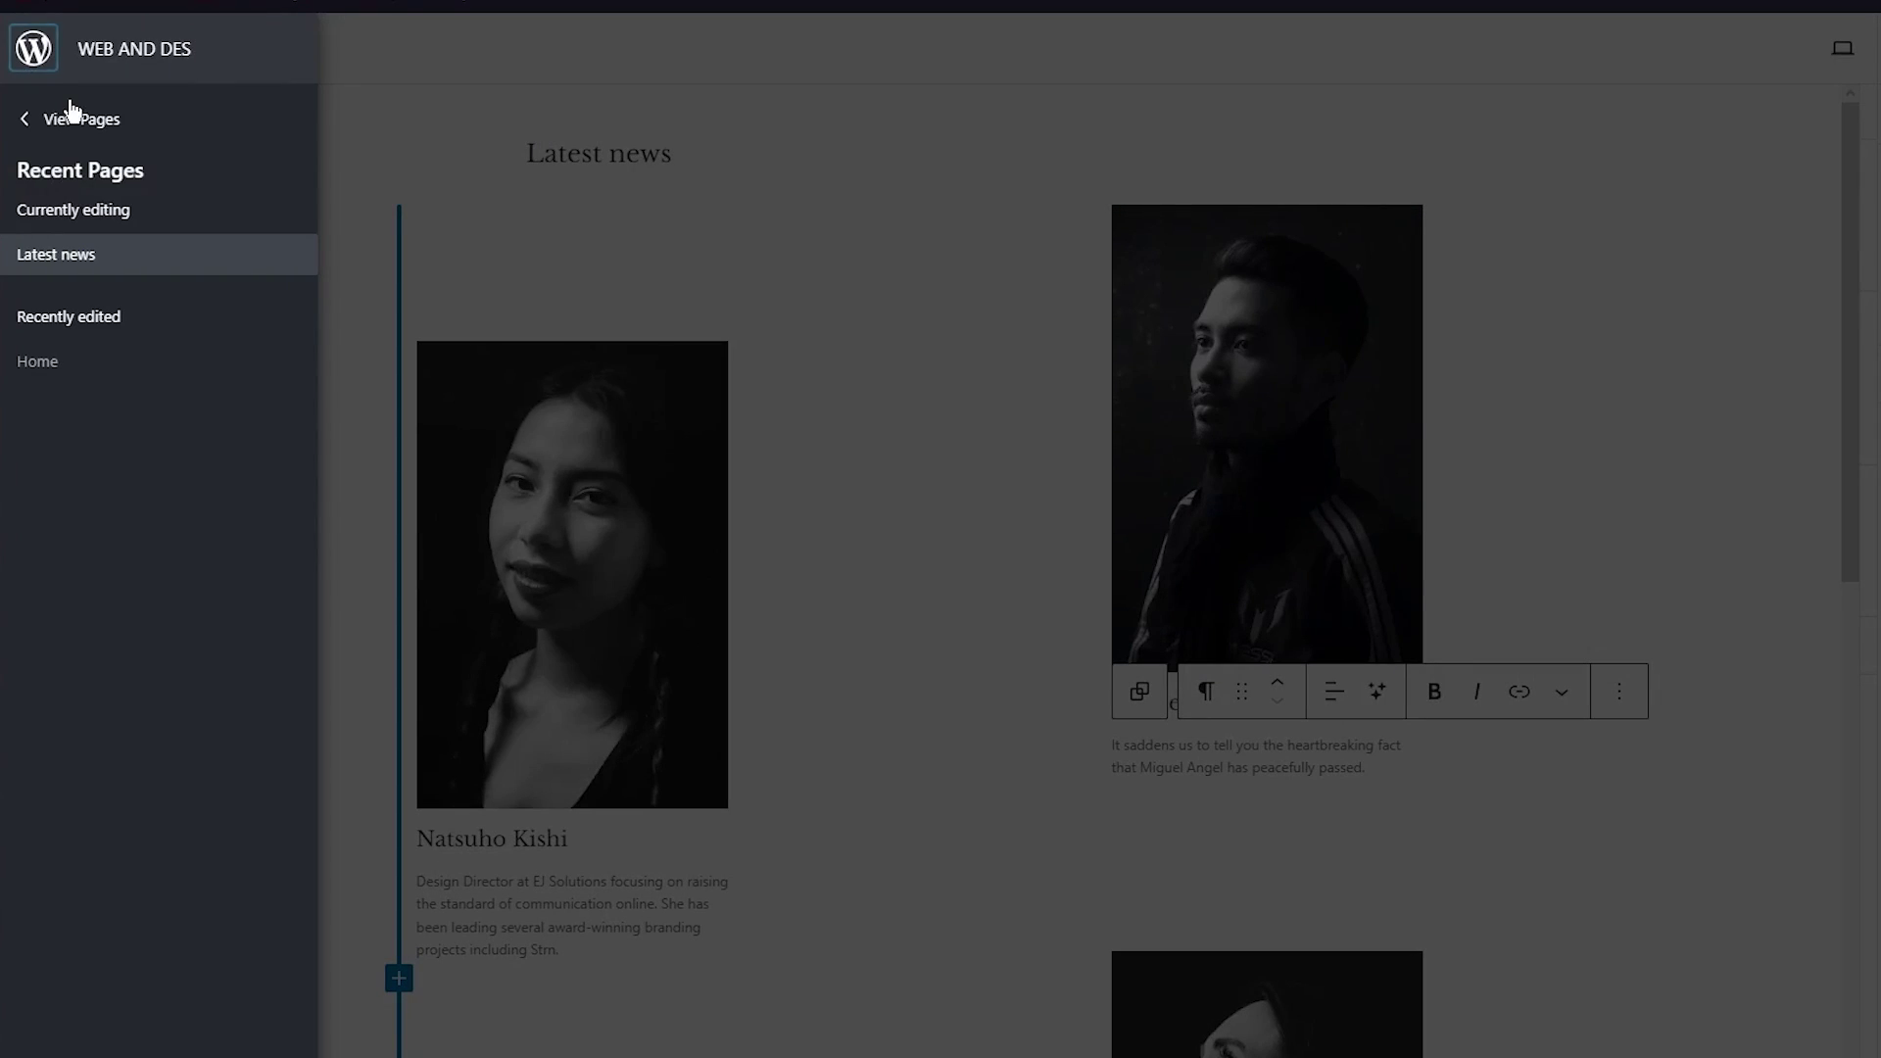
left_click(32, 126)
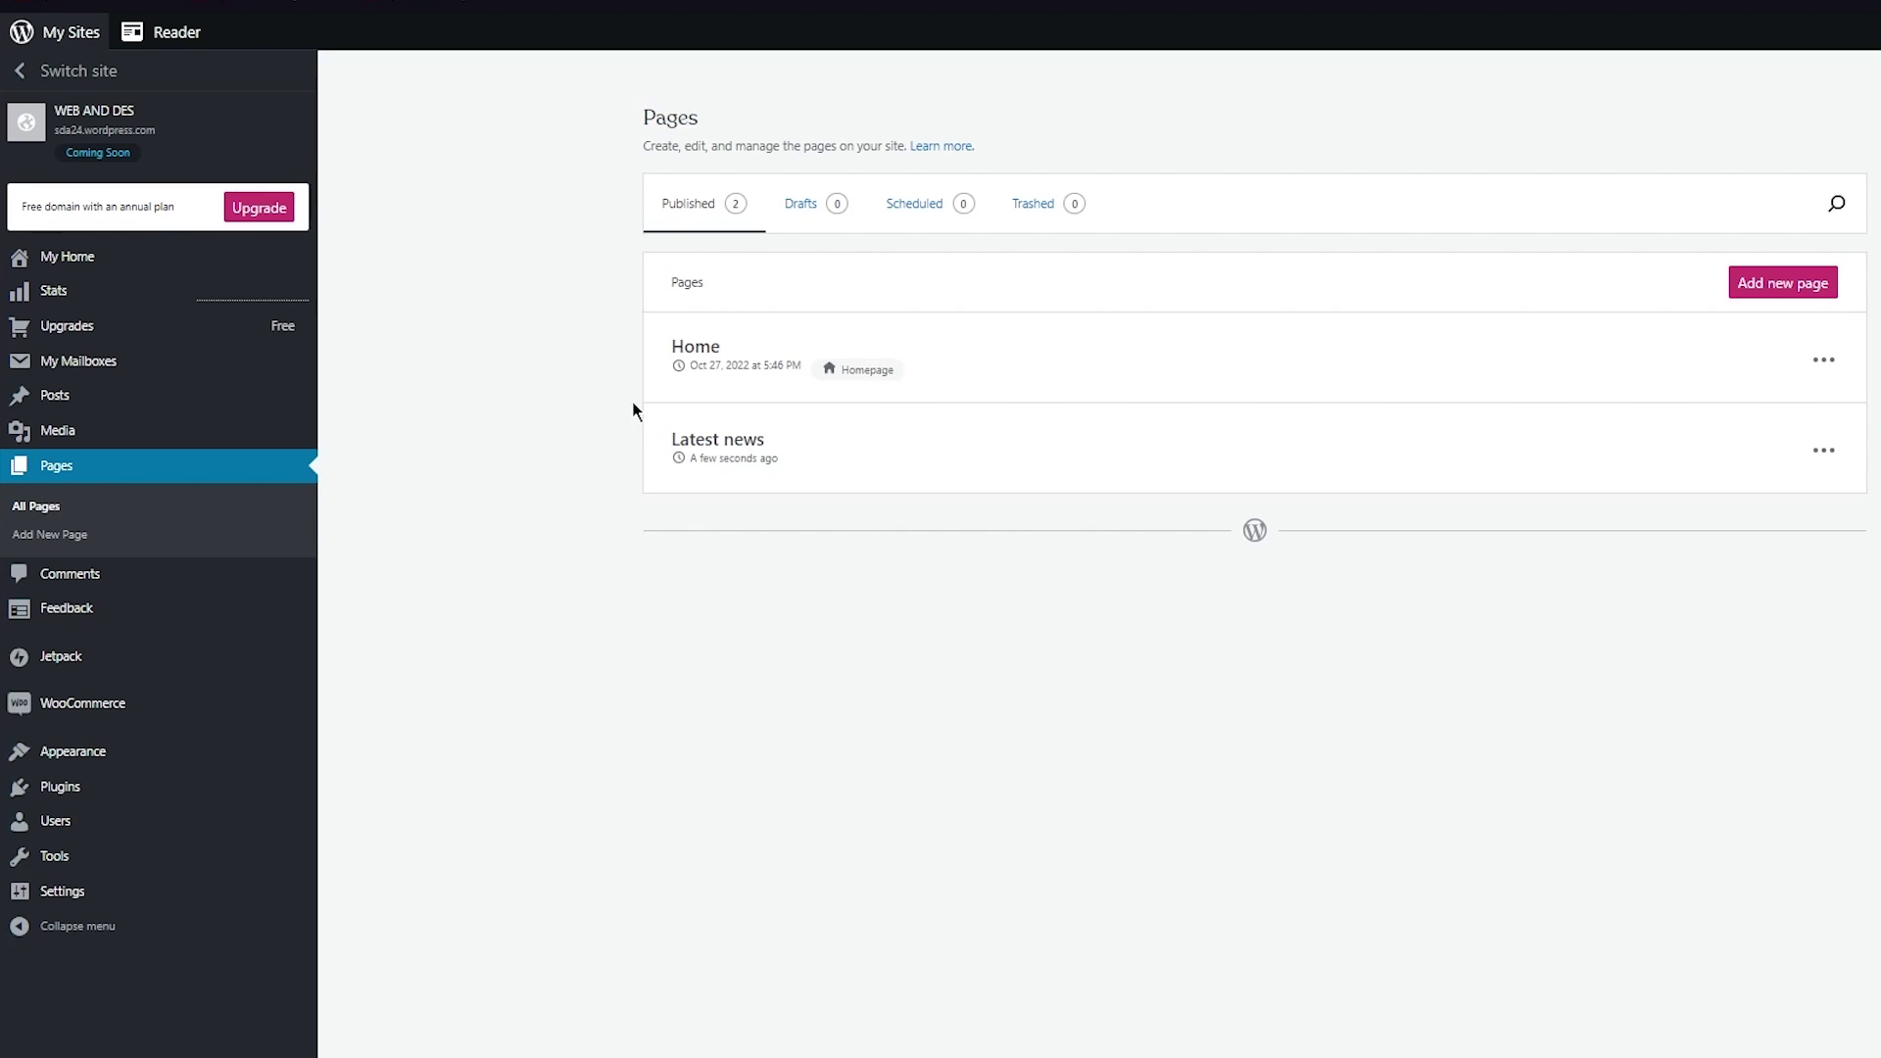
Go to the site's Posts section to start a blank new post.
left_click(170, 417)
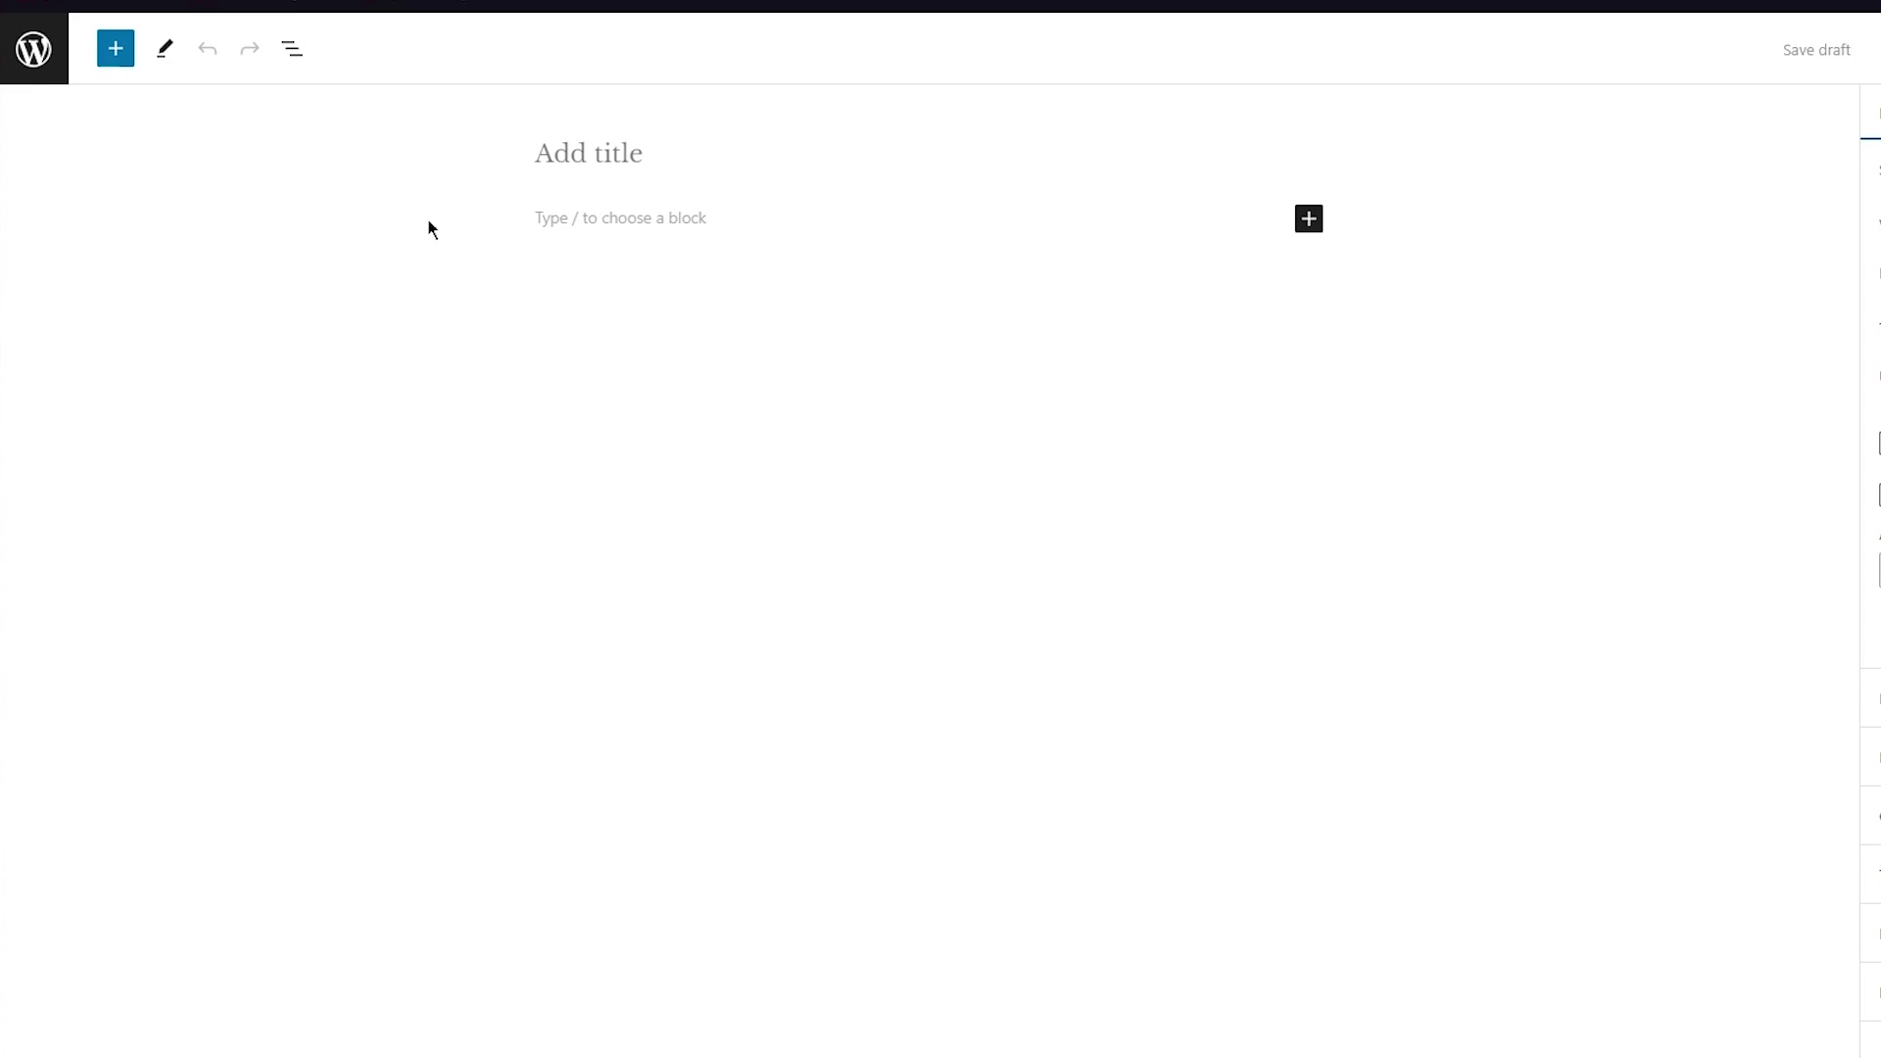
Leave the untitled blank post unsaved and return to the Posts list.
left_click(579, 153)
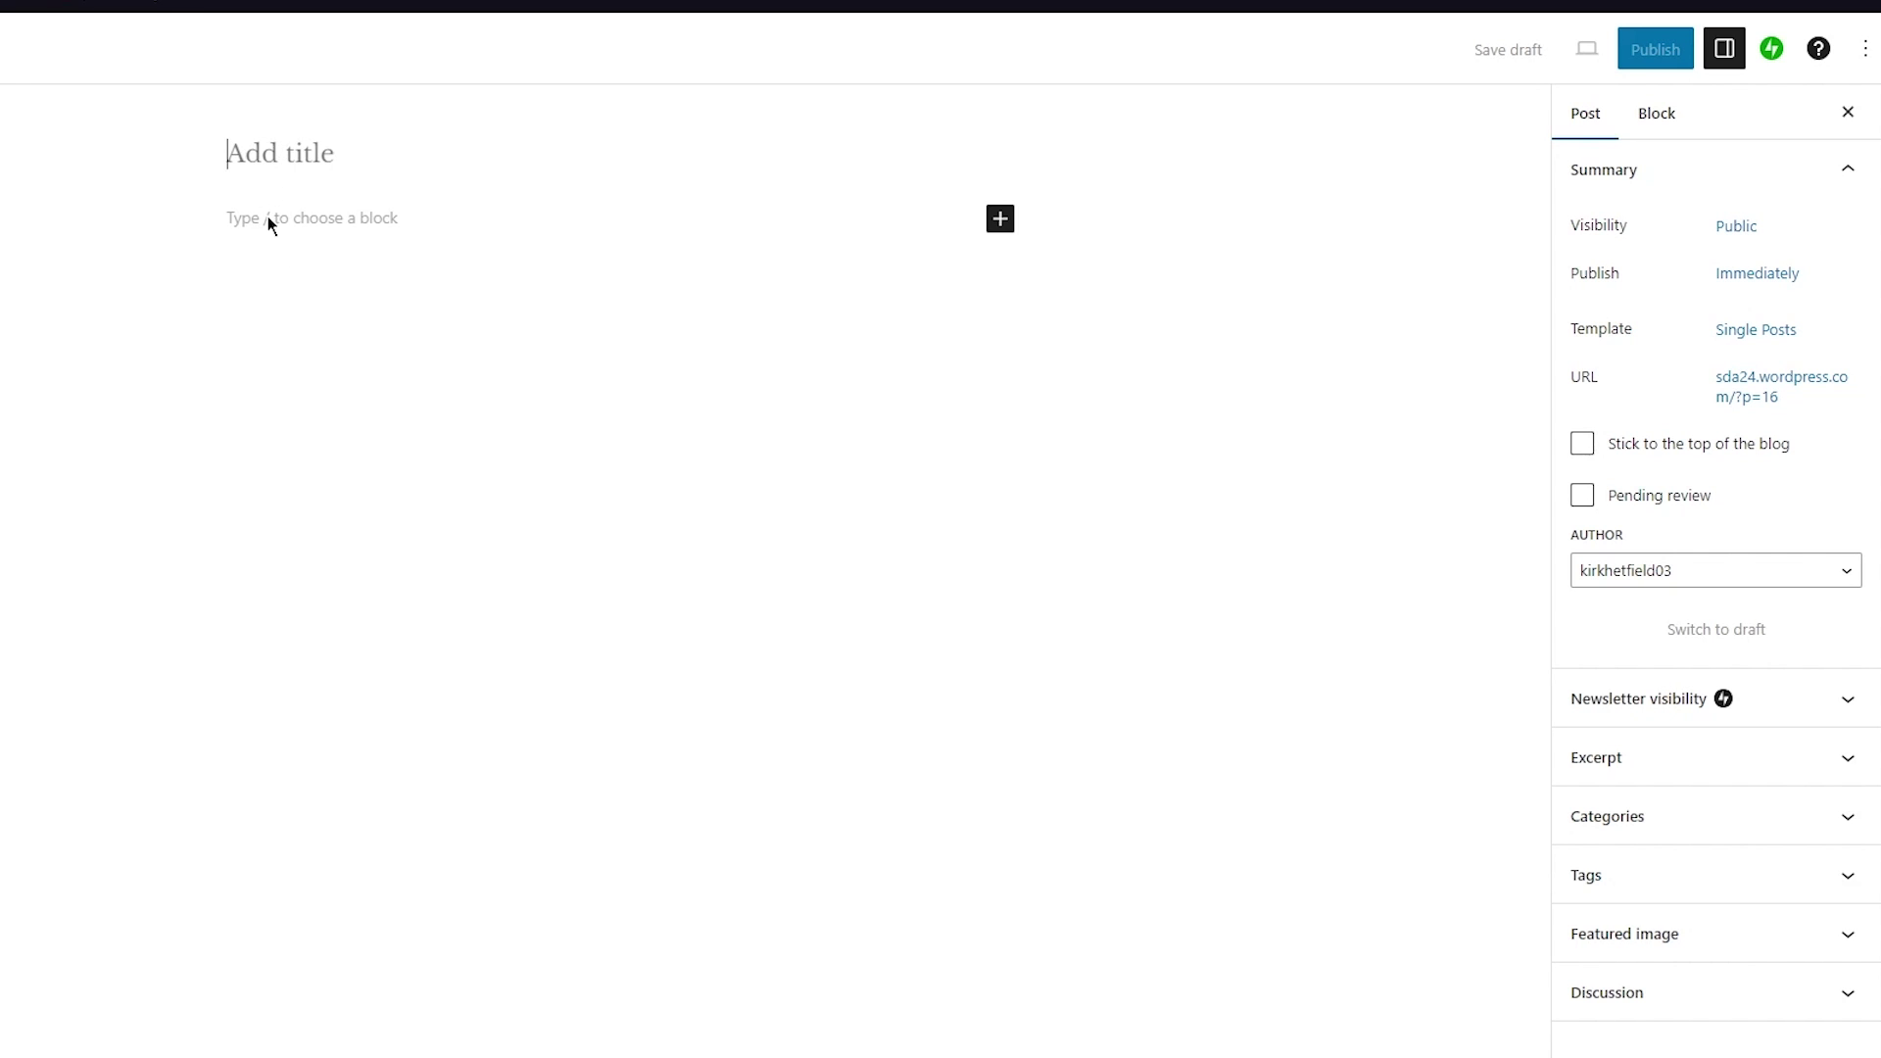
left_click(410, 216)
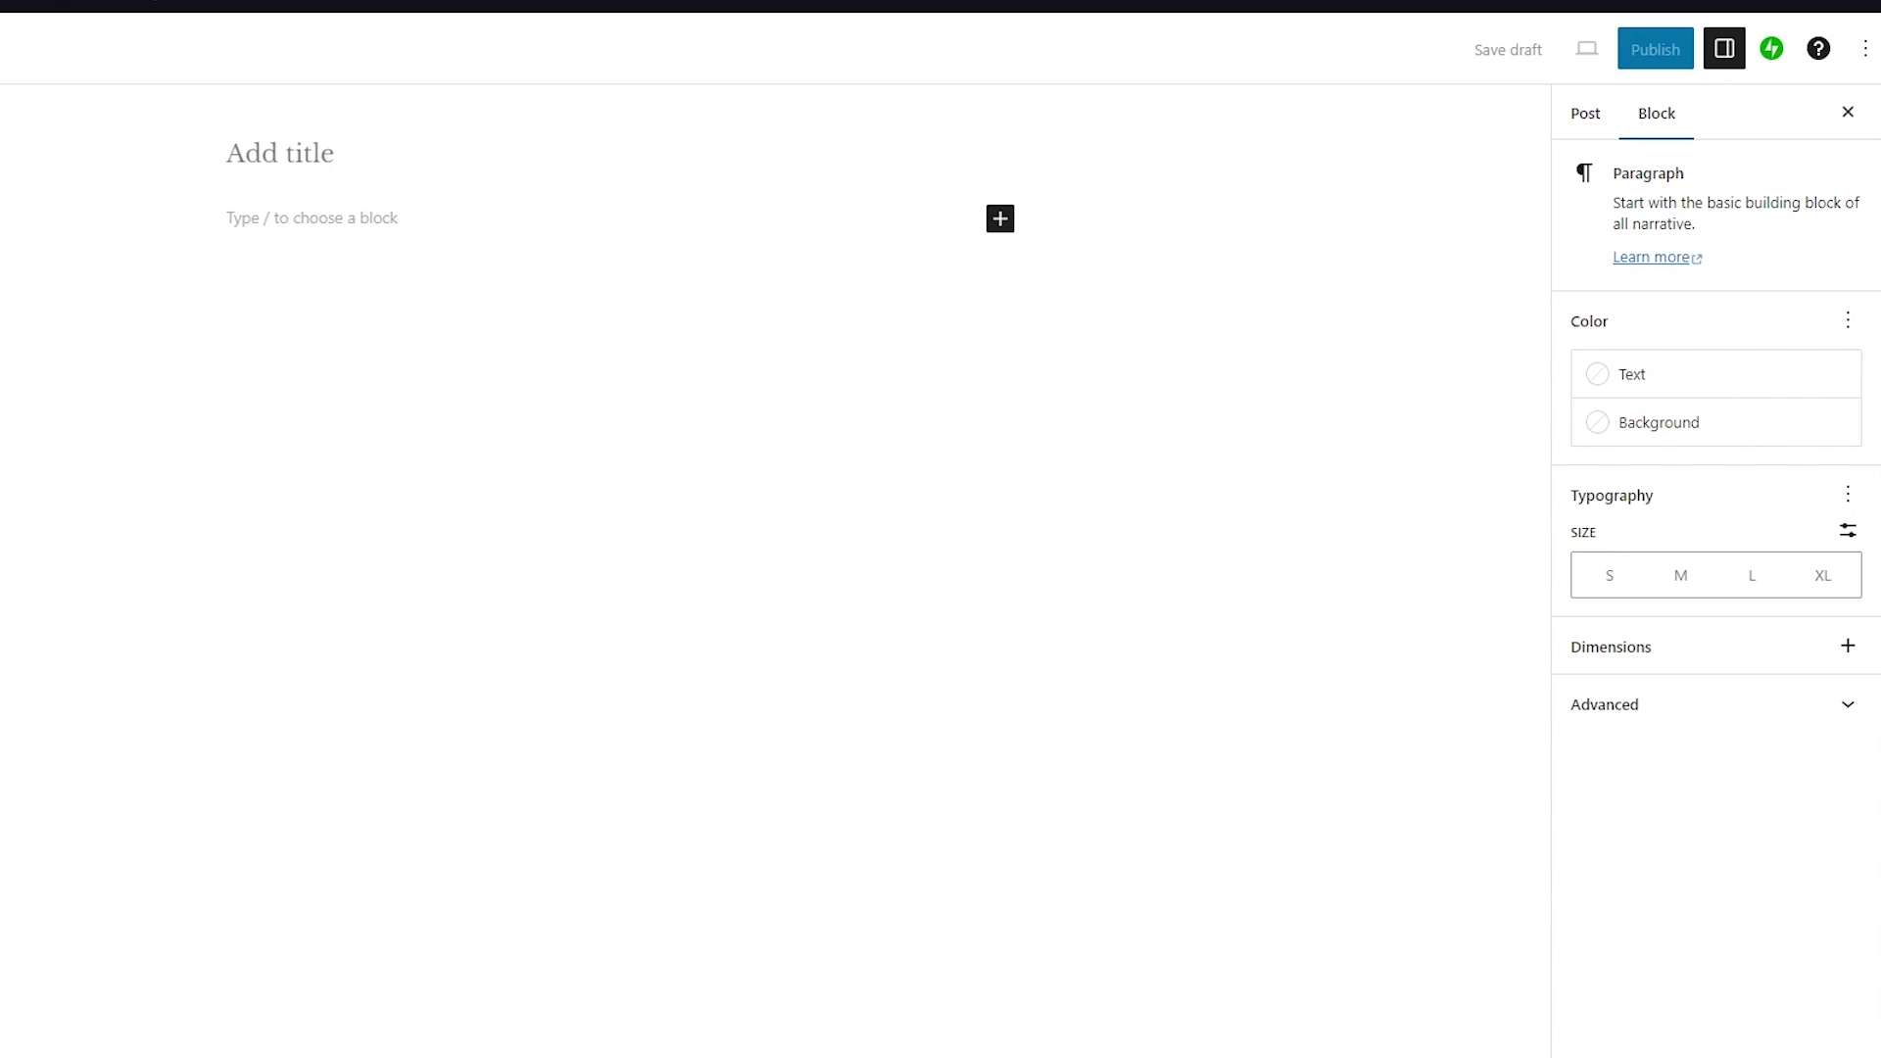
left_click(34, 48)
left_click(21, 115)
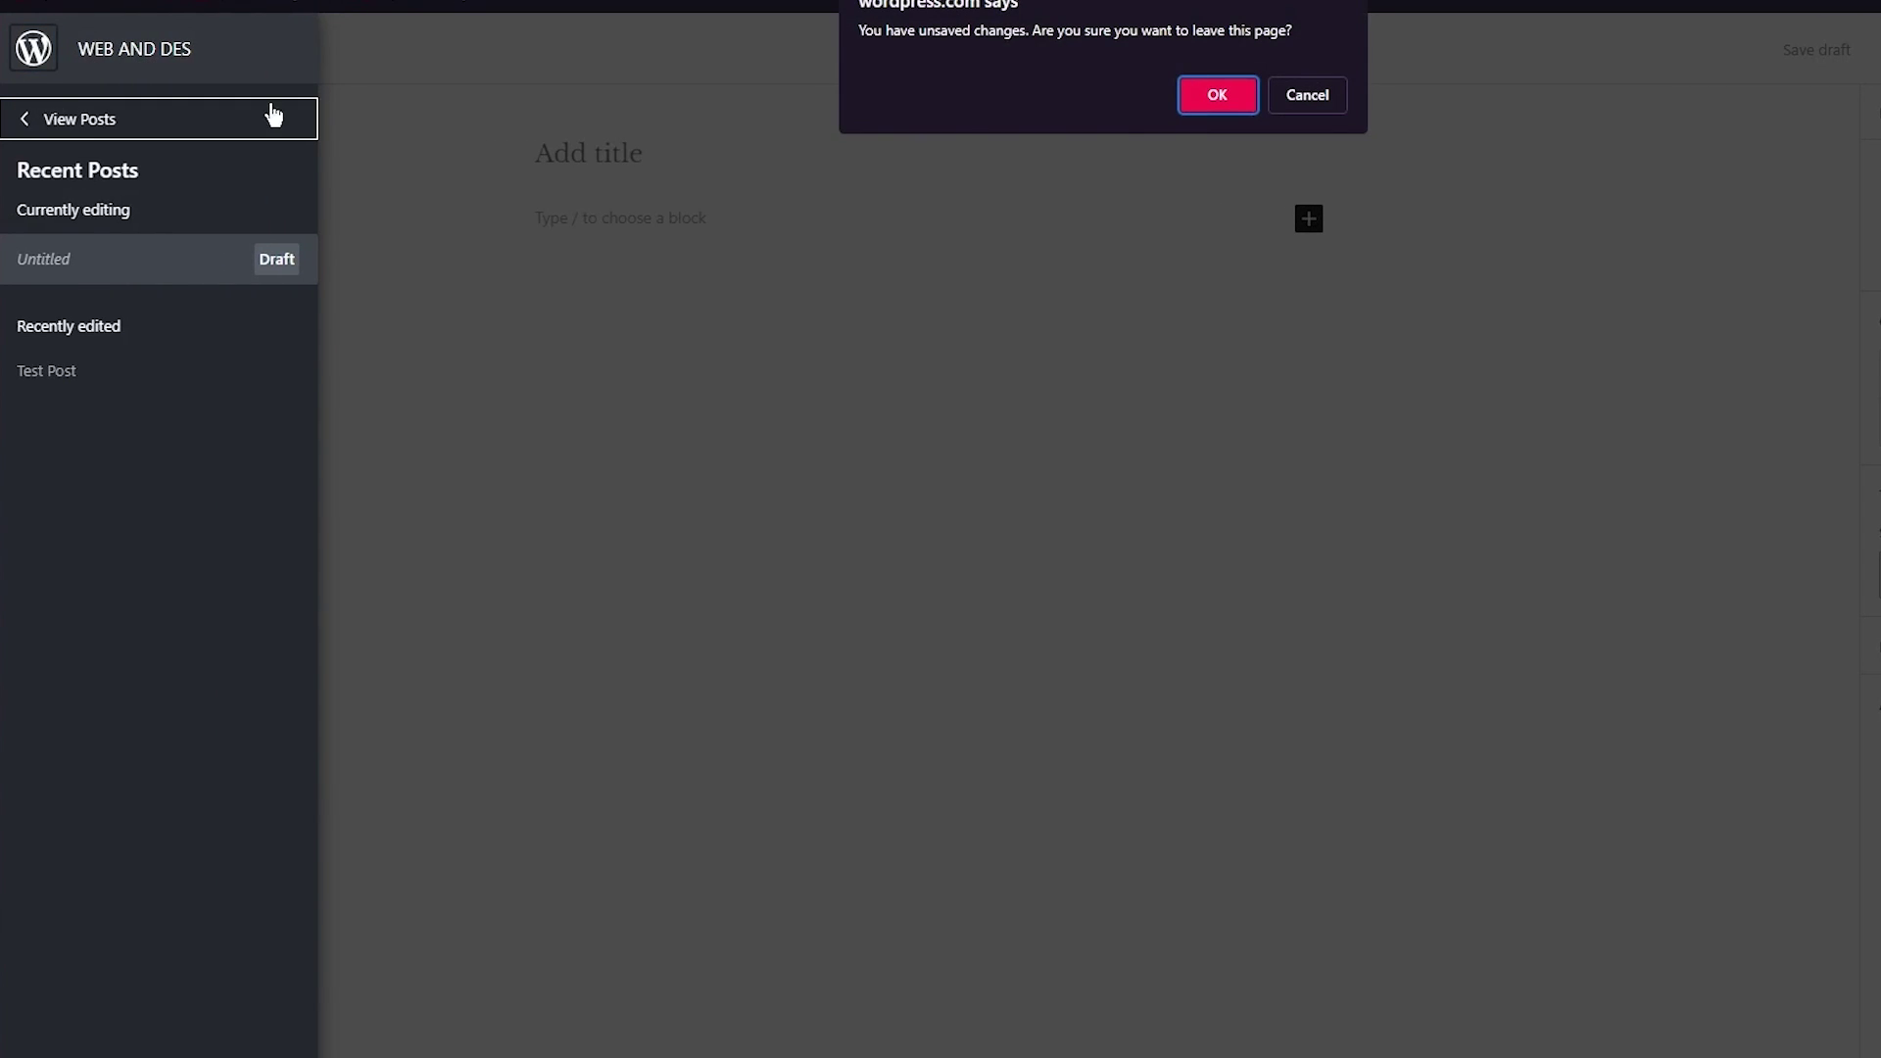
left_click(1218, 94)
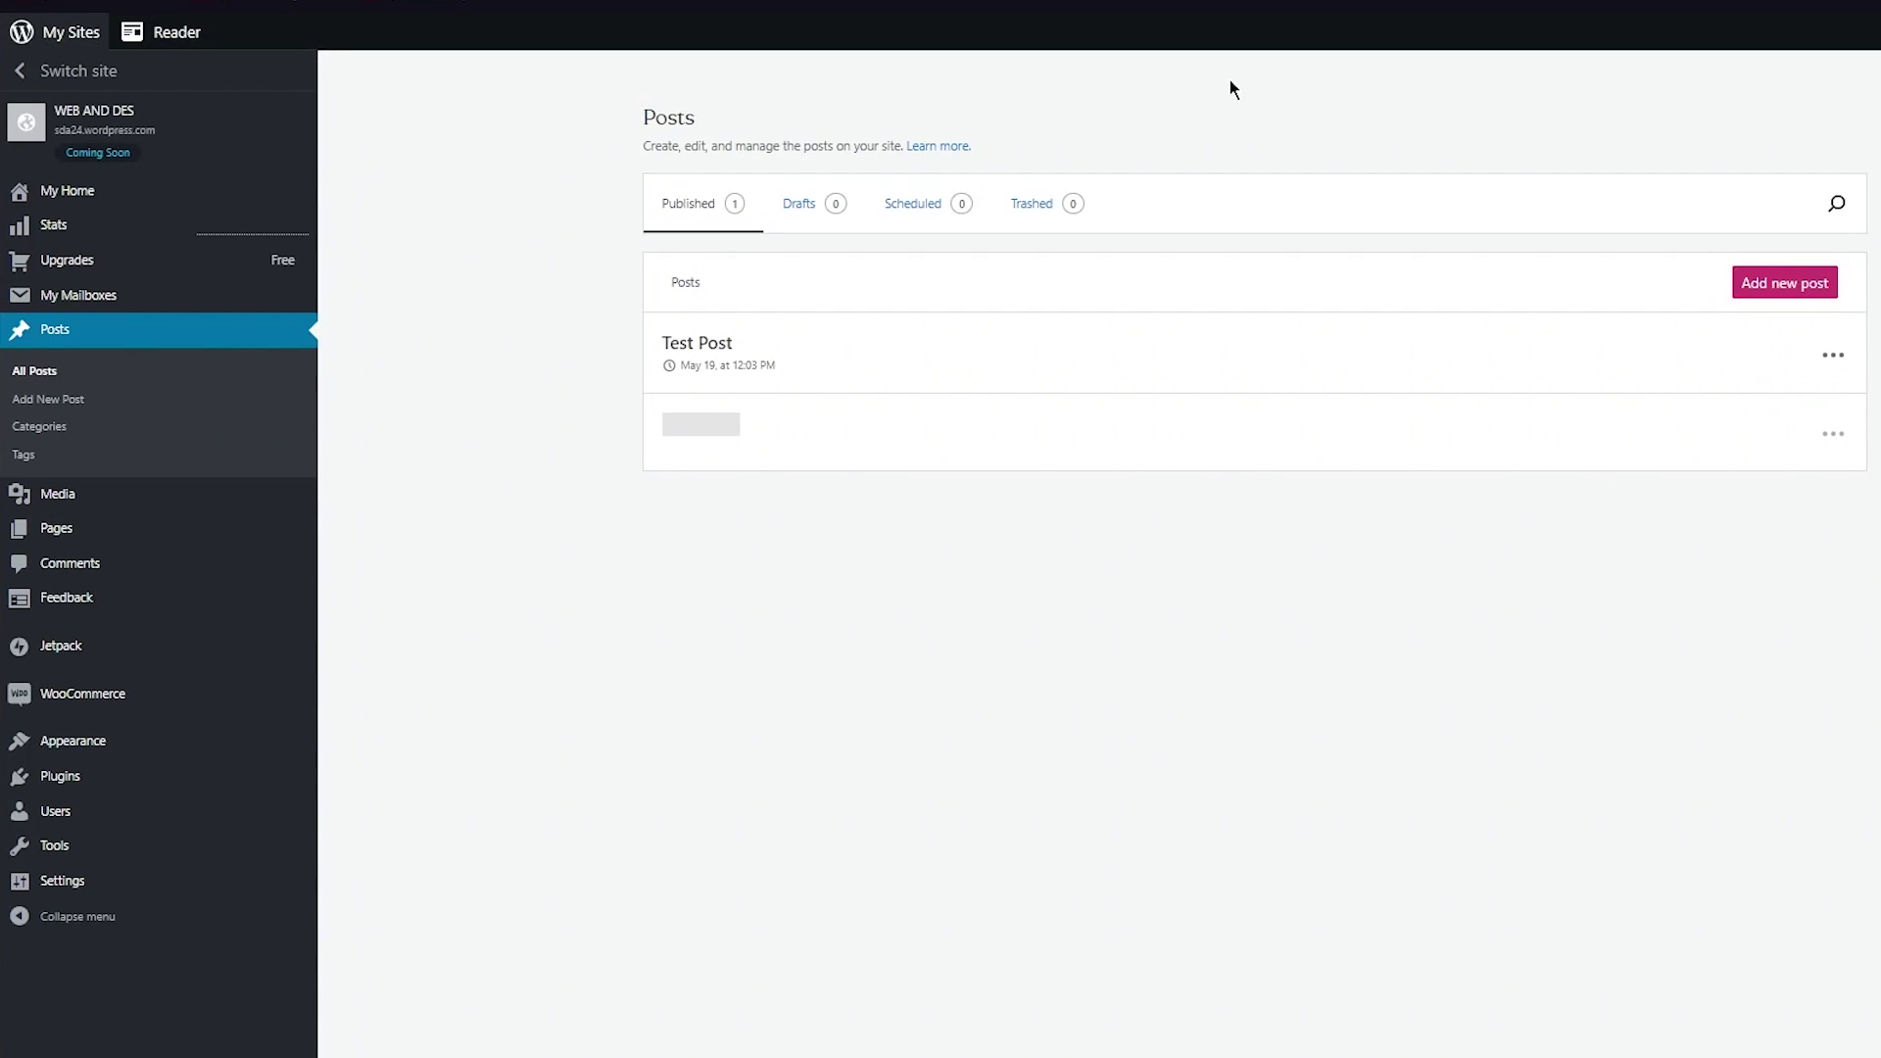